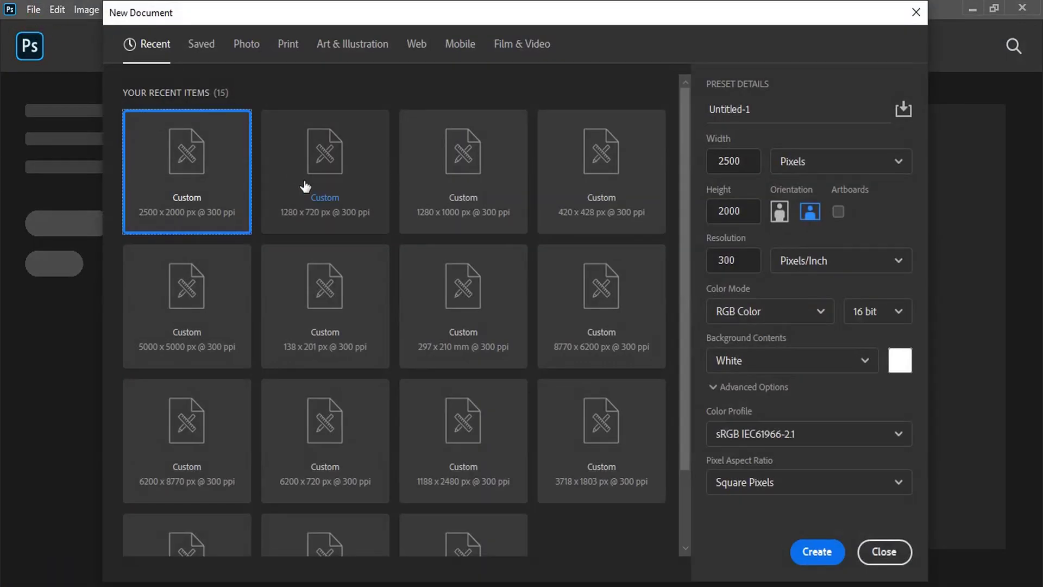
- Create a new 1280 × 720 px document from the recent preset
click(302, 187)
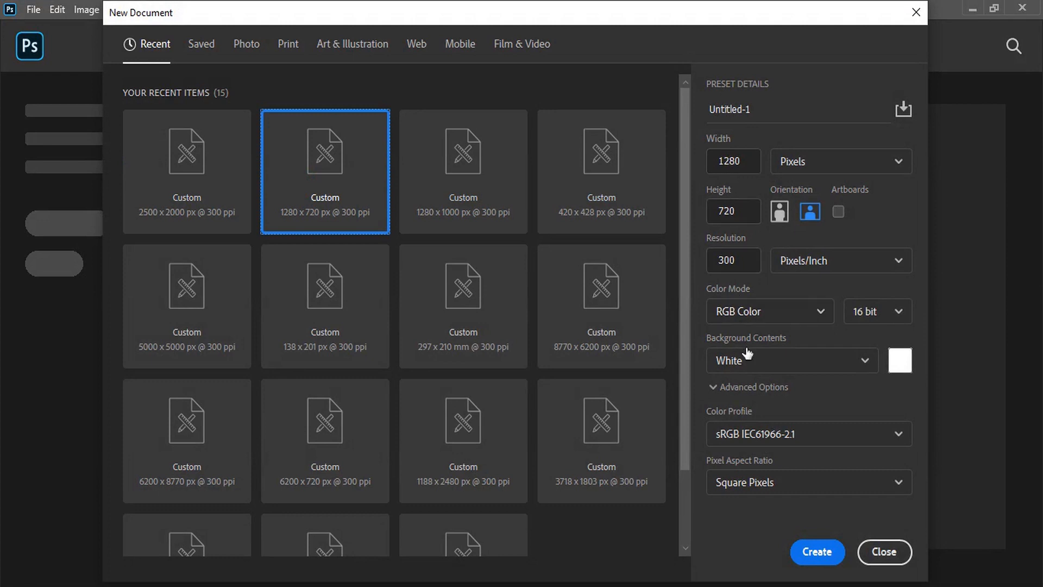
click(816, 552)
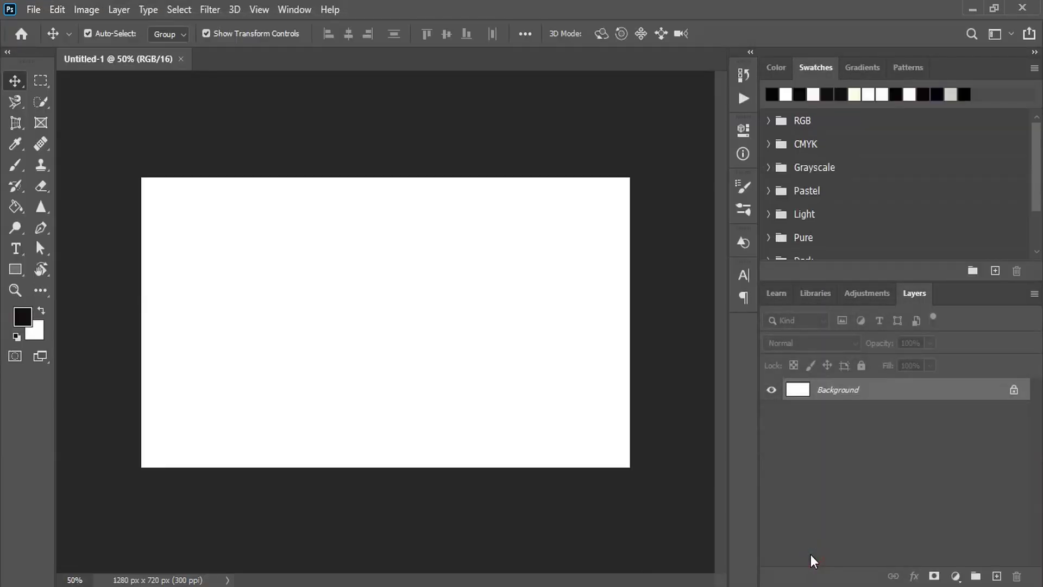
- Add the 'Art Travel' title text and move it lower and to the right
click(15, 248)
click(302, 417)
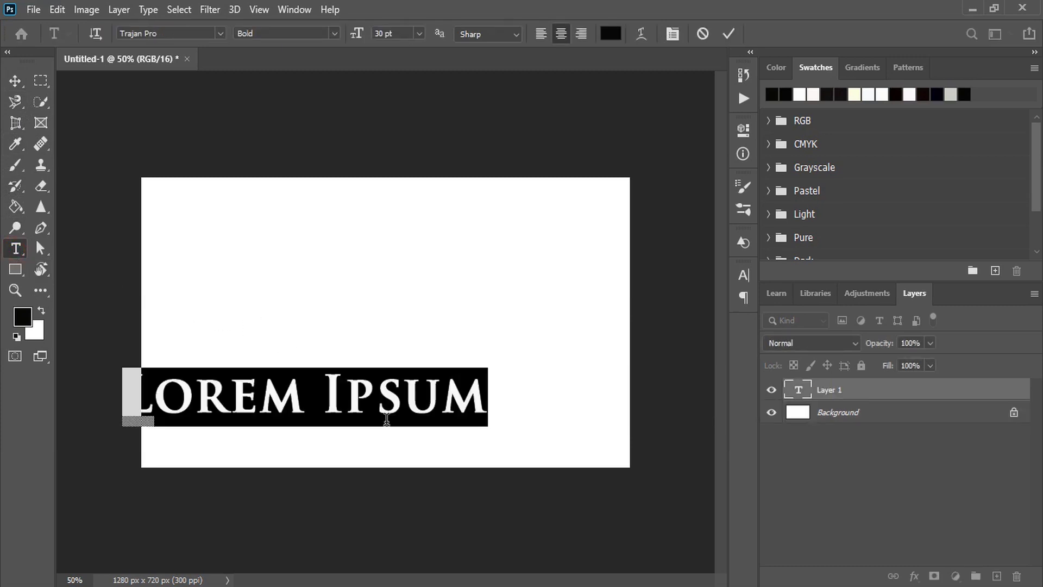
text(ART)
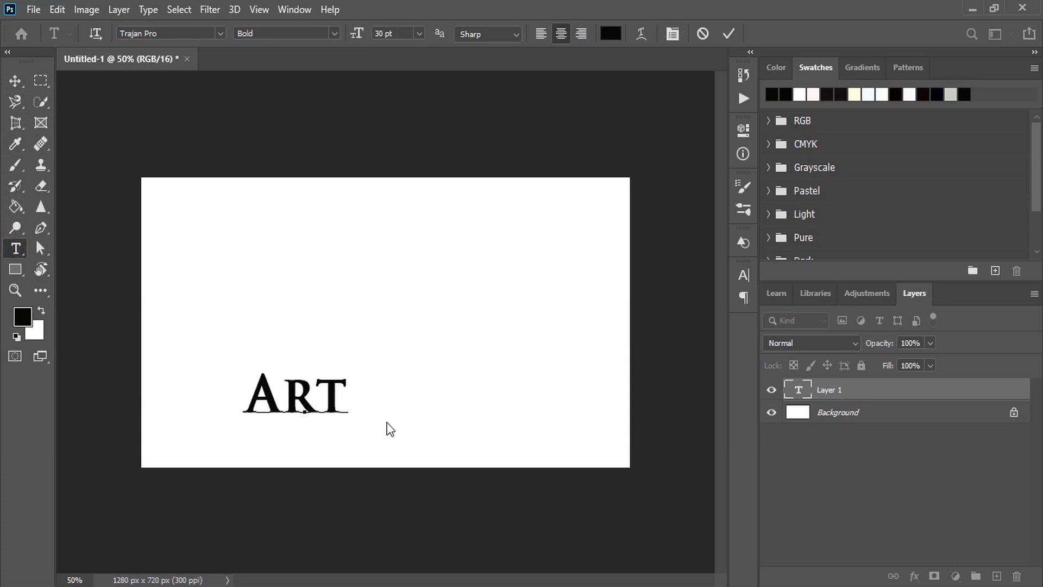
text( Travel)
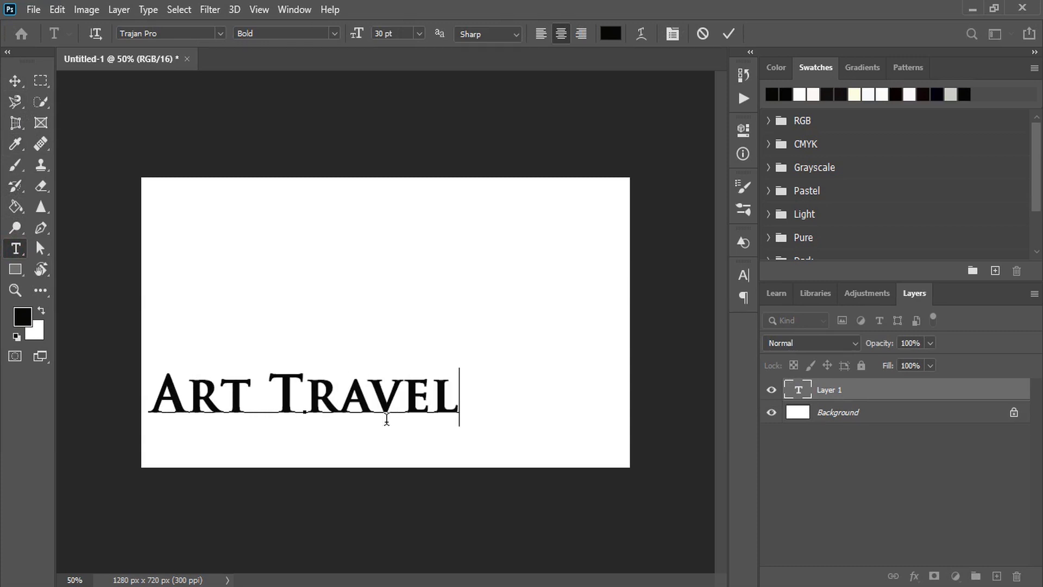
click(15, 80)
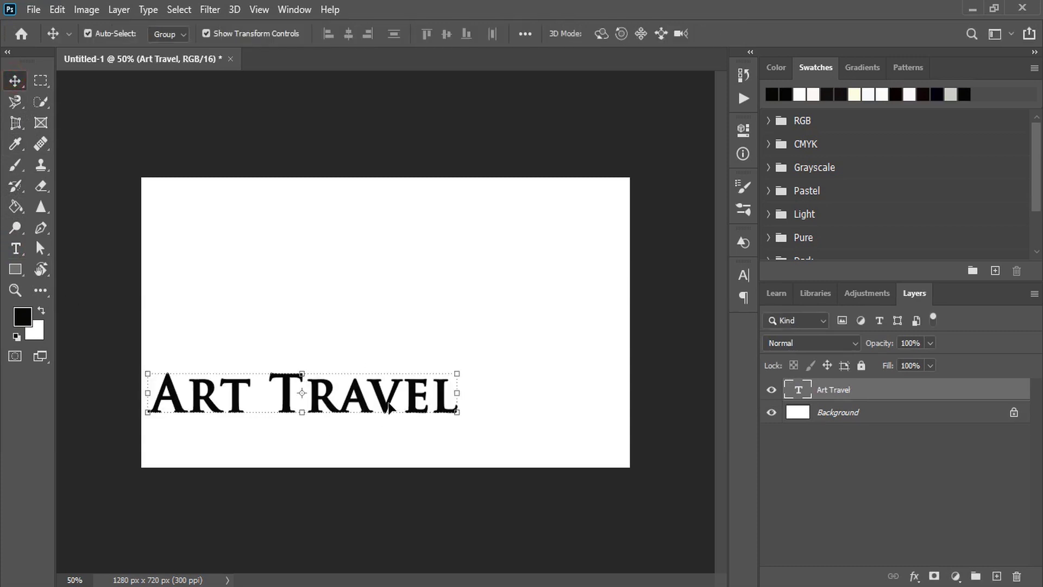
drag(391, 405, 448, 445)
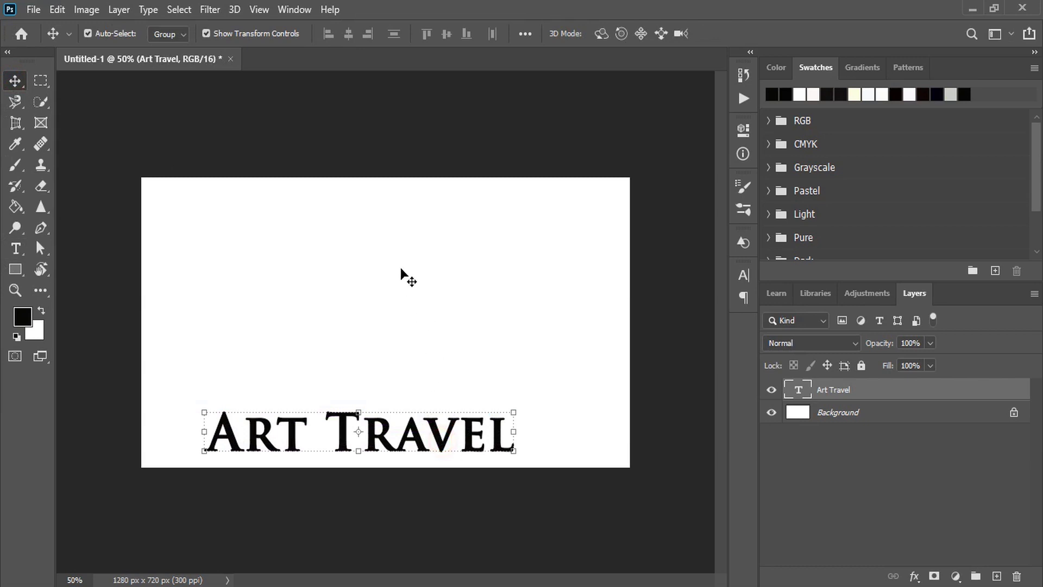
- Draw a circle above the title with the Ellipse tool
click(15, 269)
click(73, 300)
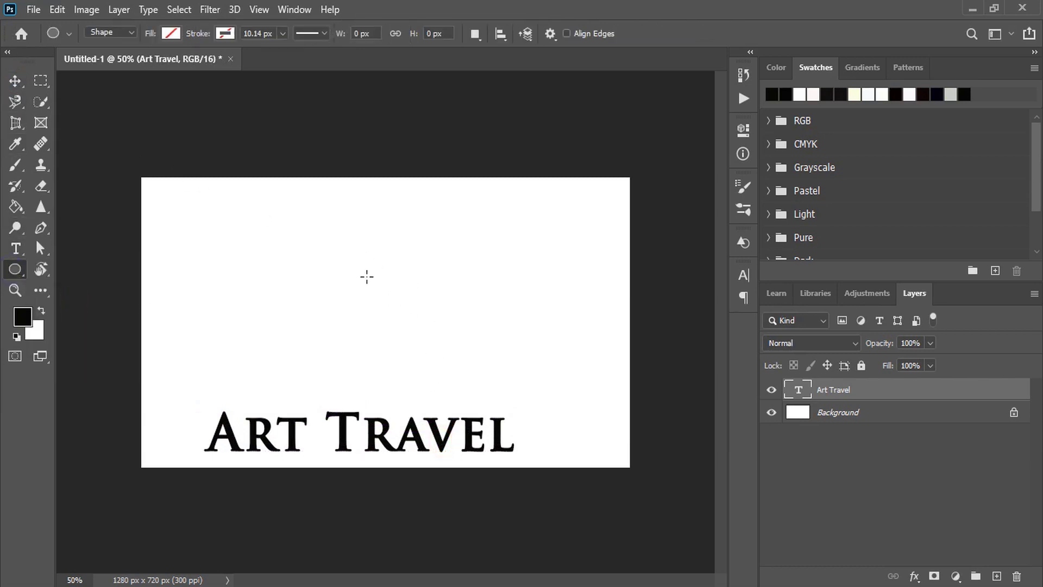
drag(367, 282, 443, 380)
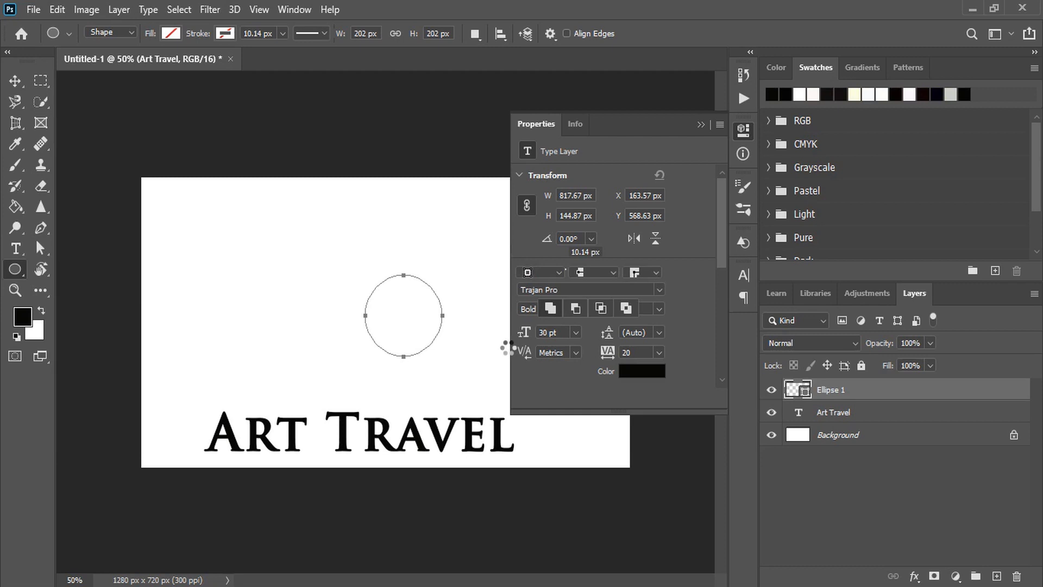
- Fill the circle with the green RGB swatch, then deselect it
click(526, 252)
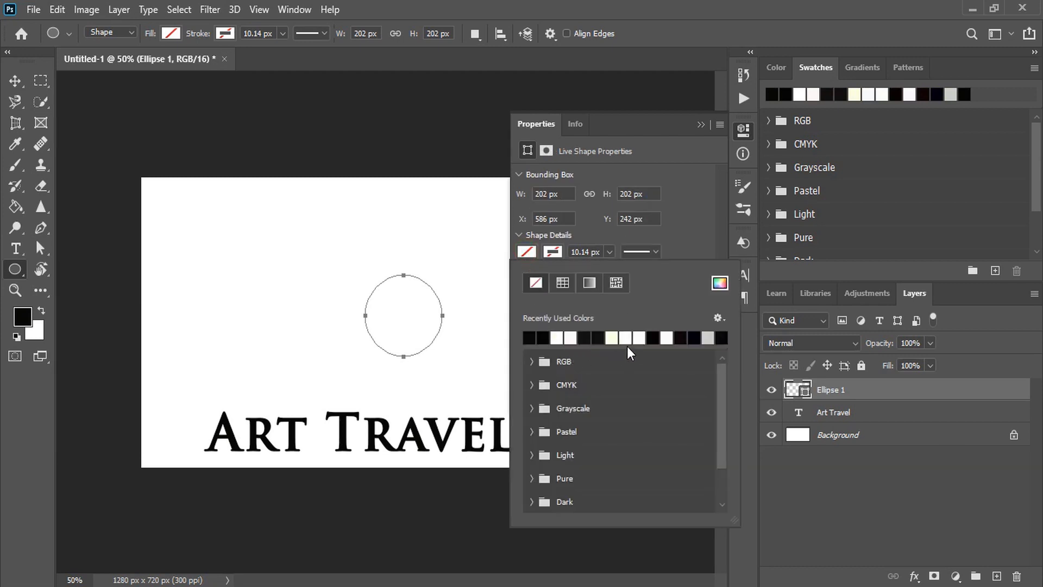
click(641, 338)
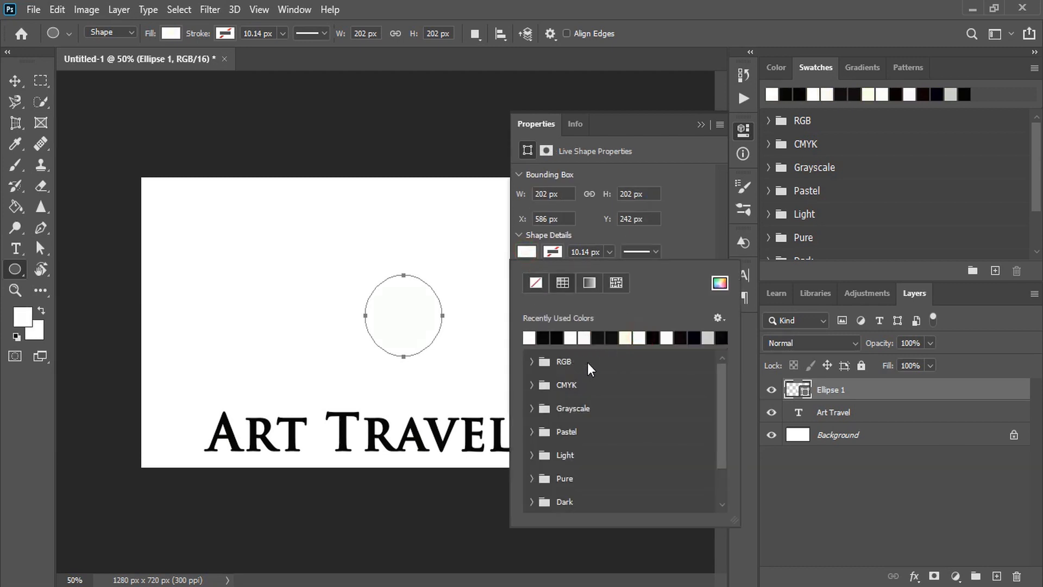
click(531, 362)
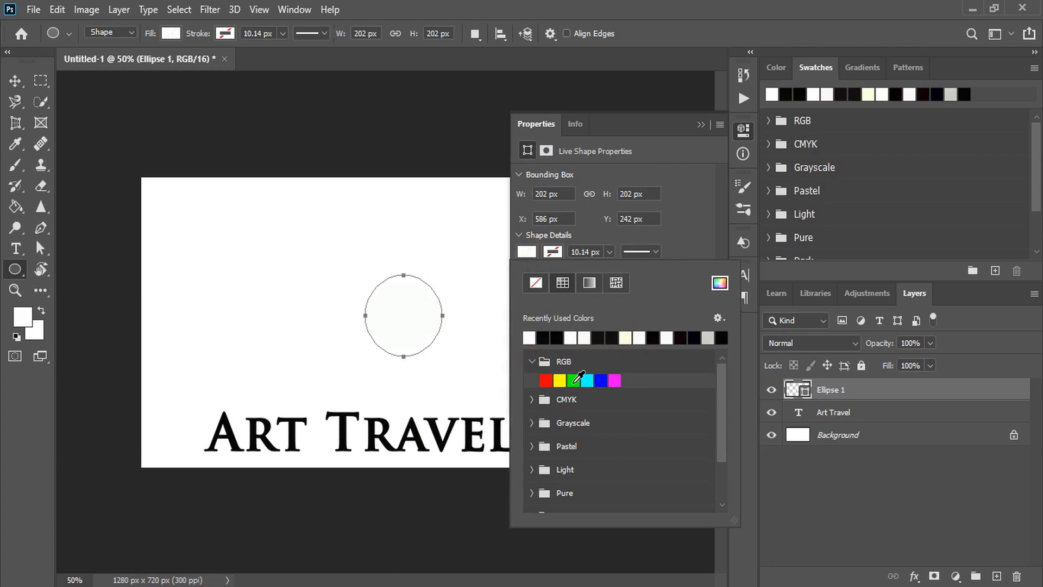
click(573, 381)
click(700, 125)
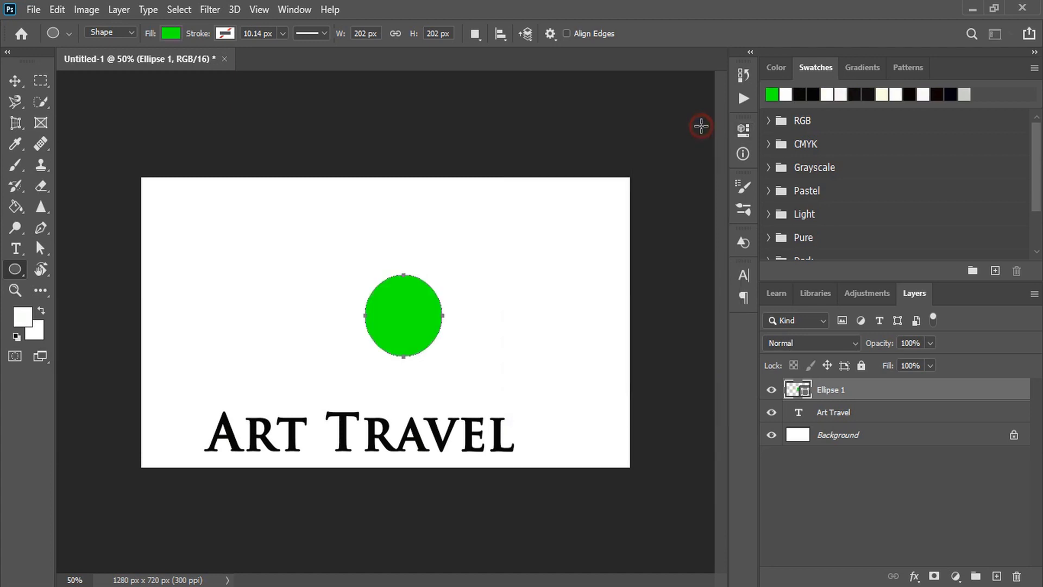
click(15, 80)
click(535, 294)
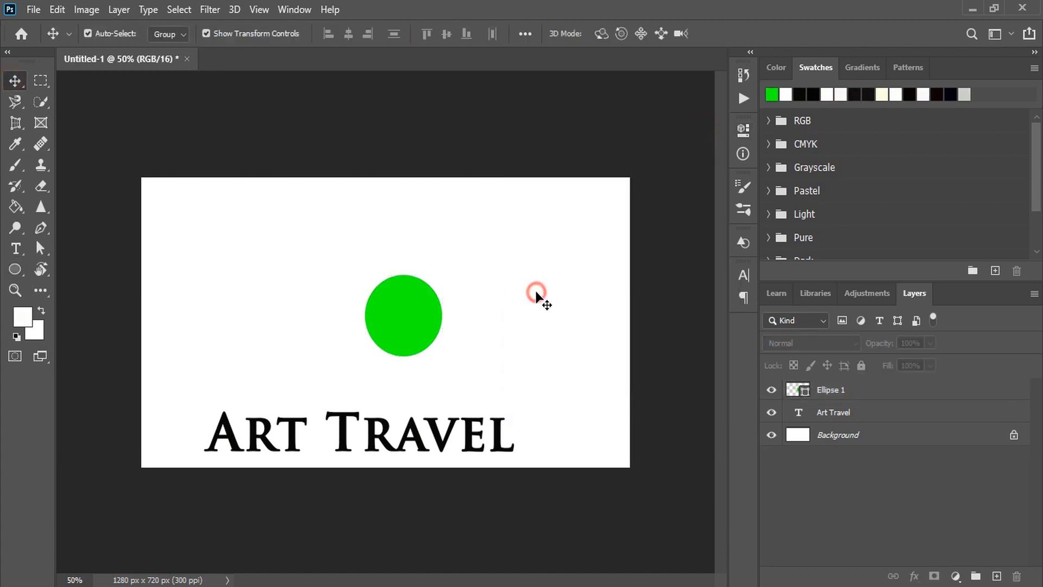
- Paste an in-place copy of the green circle and make it black
key(ctrl+KP_Add)
key(ctrl+KP_Add)
key(ctrl+KP_Add)
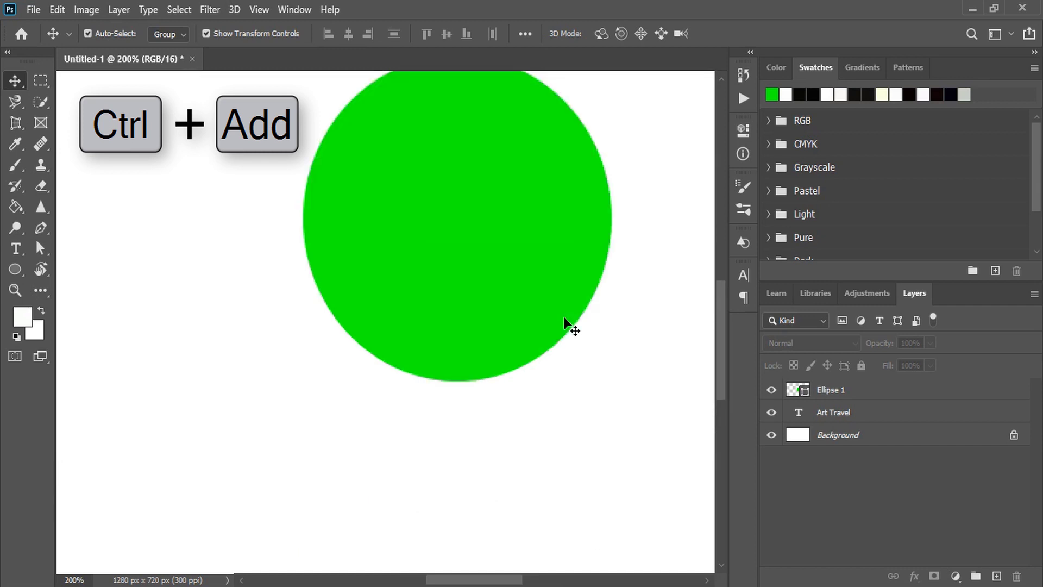
scroll(608, 366, up, 3)
scroll(615, 381, up, 3)
scroll(616, 380, up, 2)
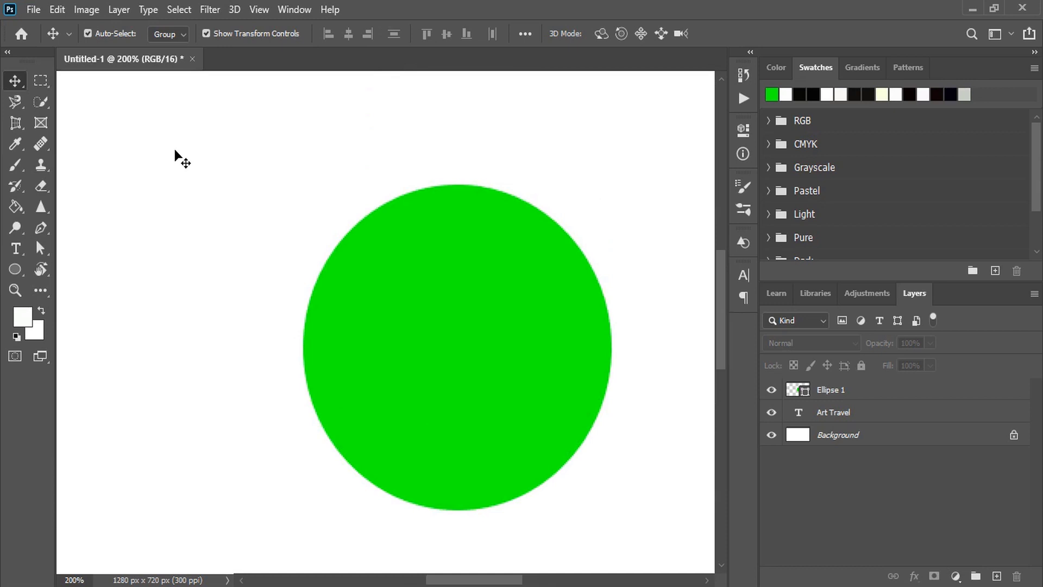
click(457, 302)
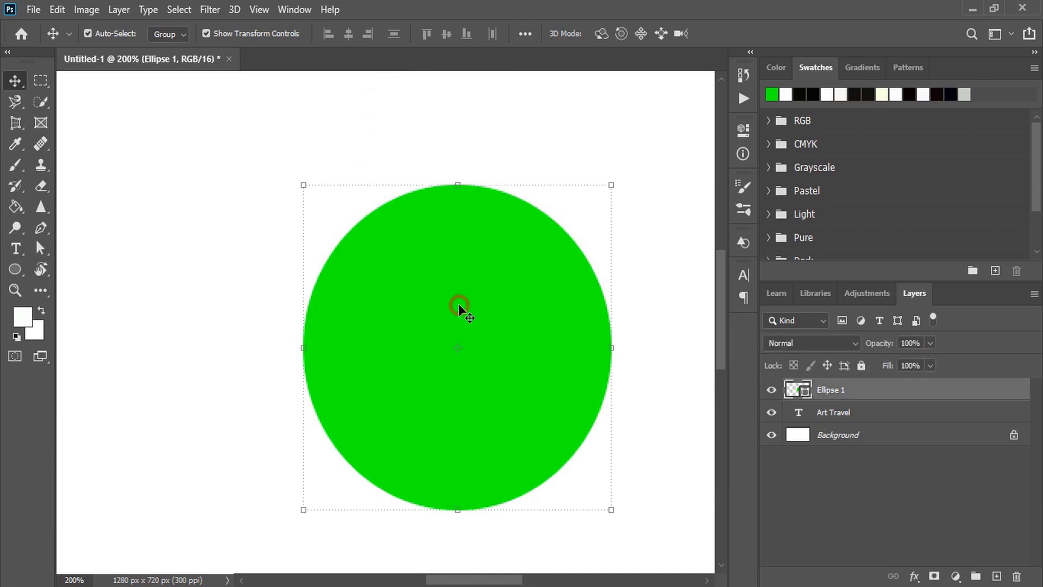
click(61, 9)
click(95, 118)
click(58, 9)
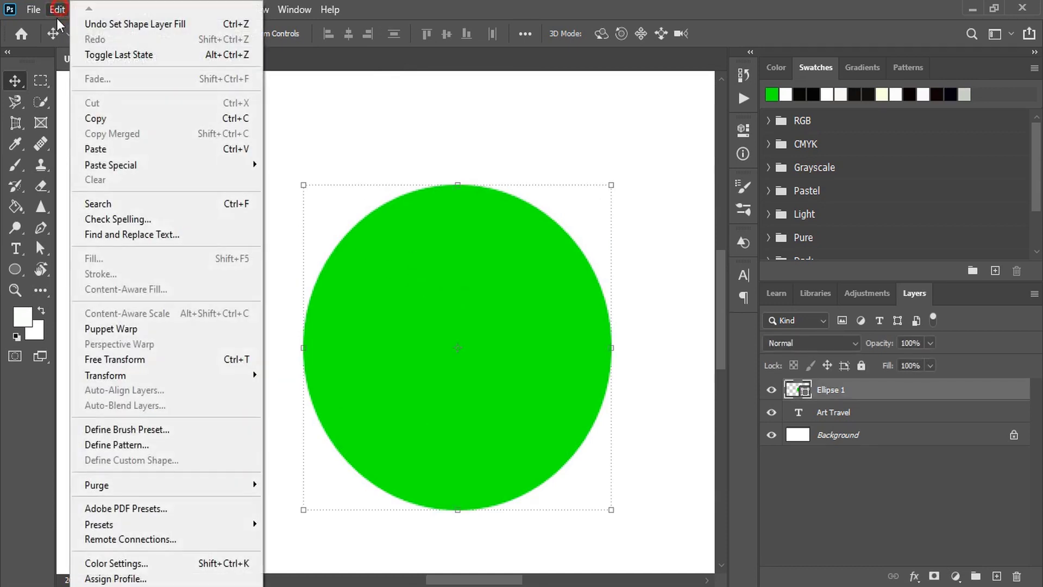
mouse_move(111, 165)
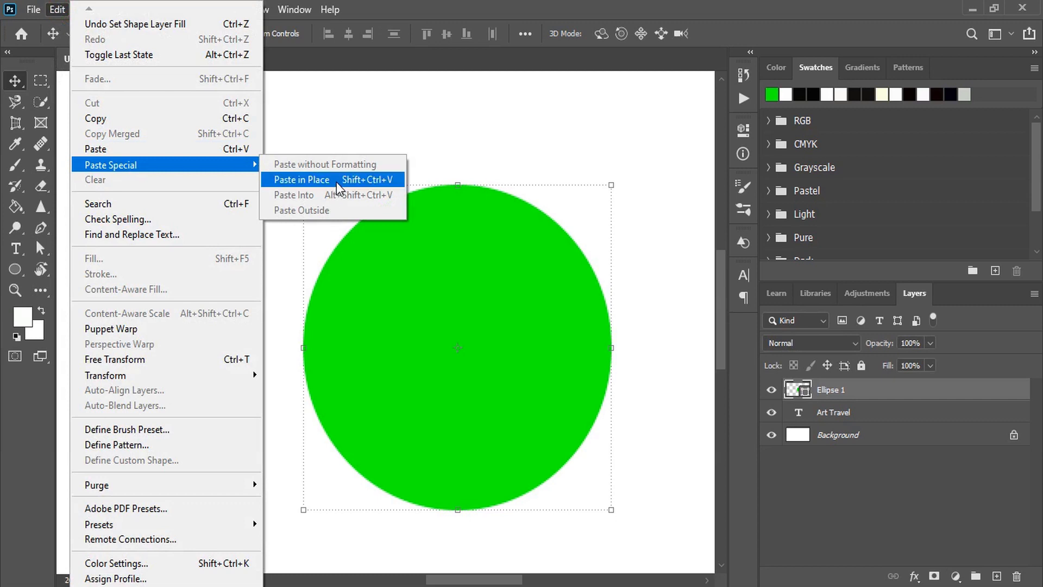
click(334, 181)
click(818, 95)
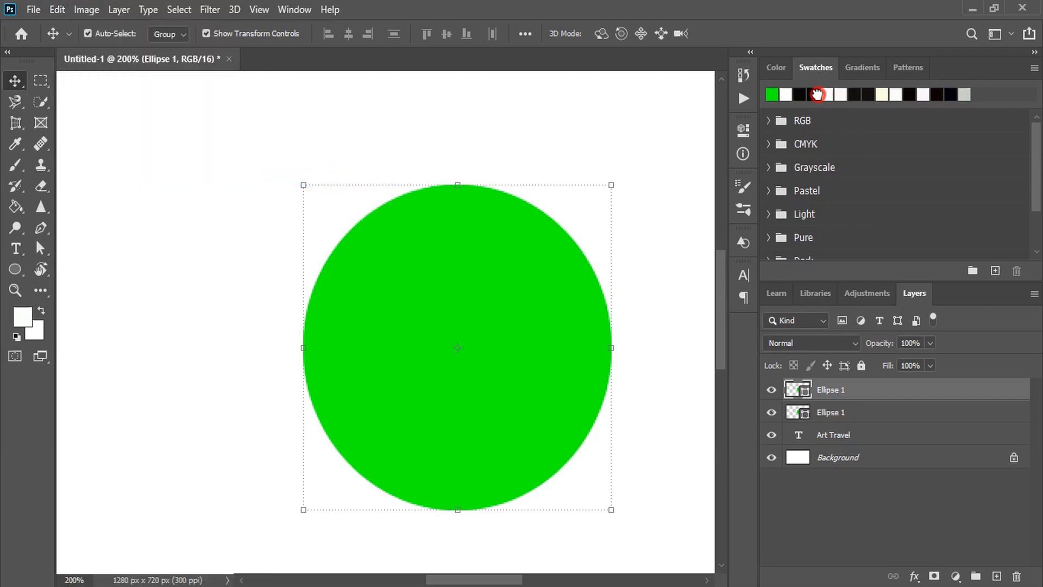
- Enlarge the black copy around the circle and set its opacity to 49%
drag(611, 347, 644, 354)
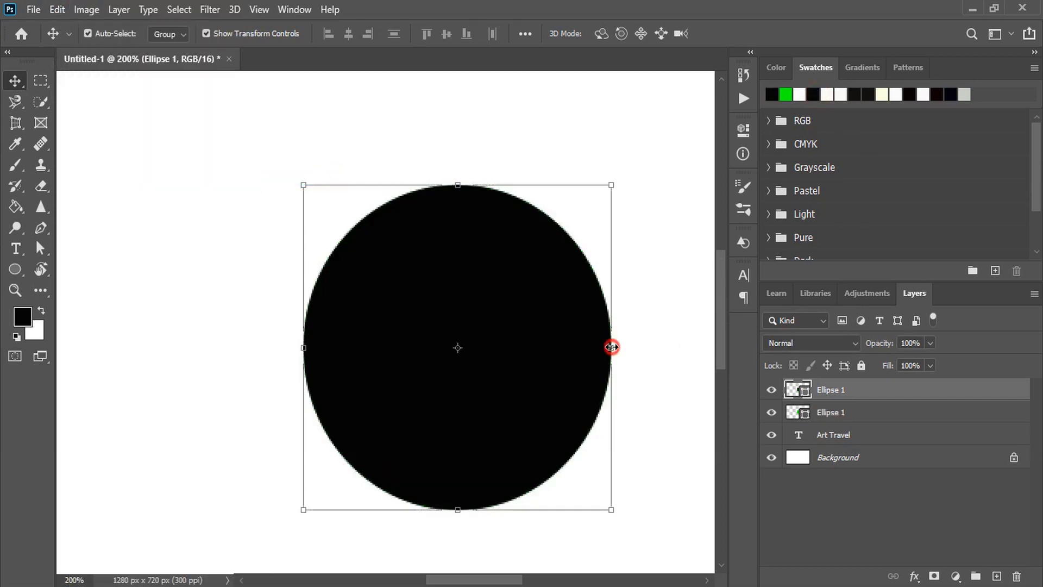
click(930, 343)
drag(888, 362, 895, 363)
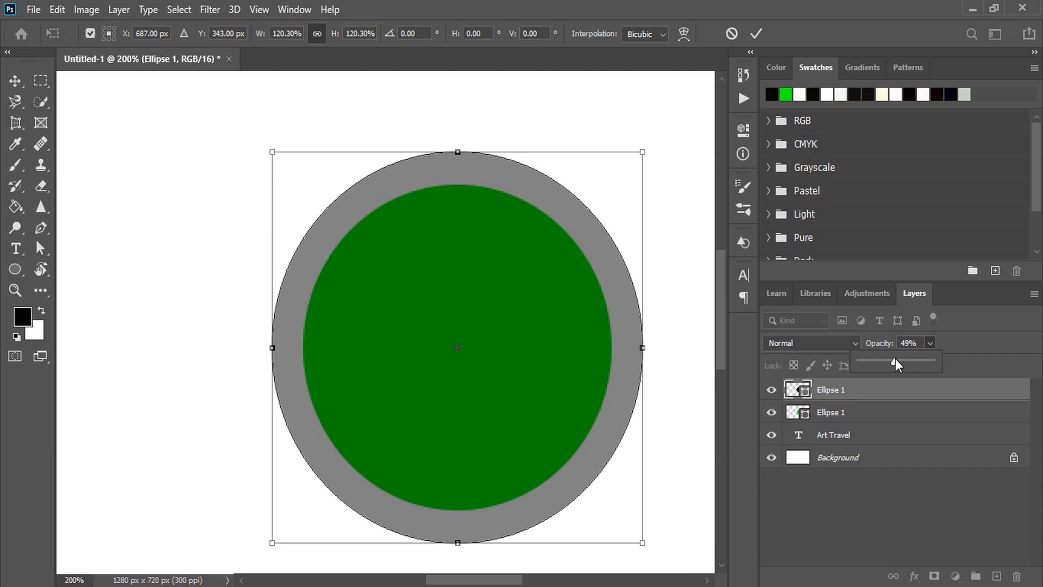
click(754, 31)
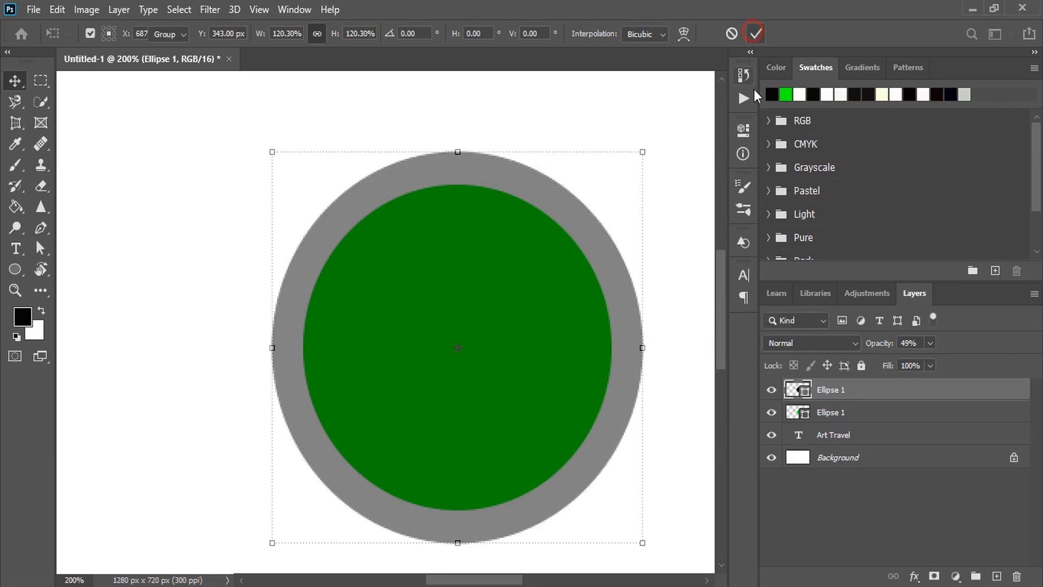
drag(645, 348, 657, 347)
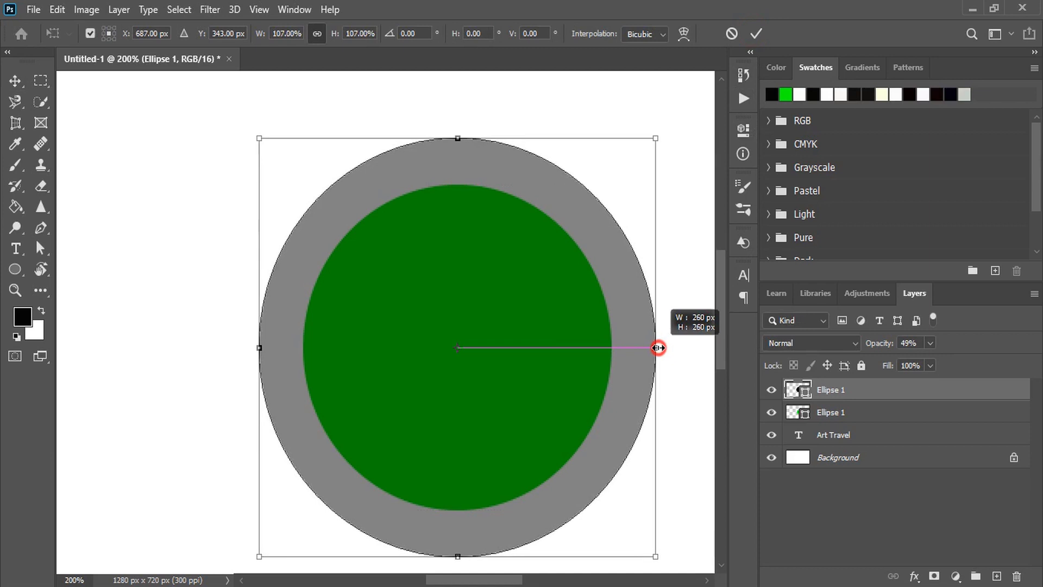
click(756, 34)
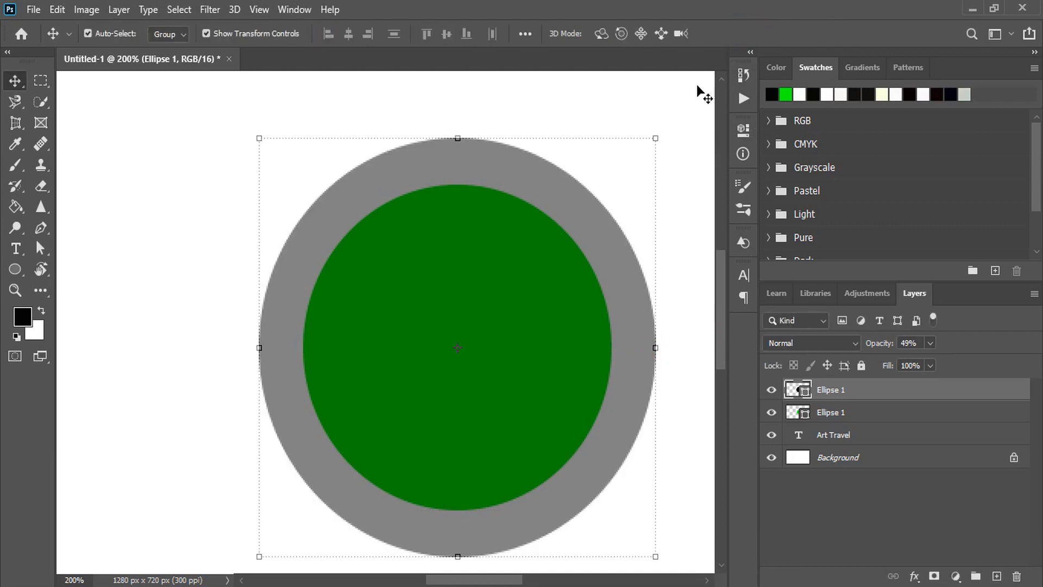
- With the Curvature Pen, place anchors along the circle's bottom and right edges
click(182, 203)
scroll(187, 206, down, 2)
scroll(203, 209, down, 2)
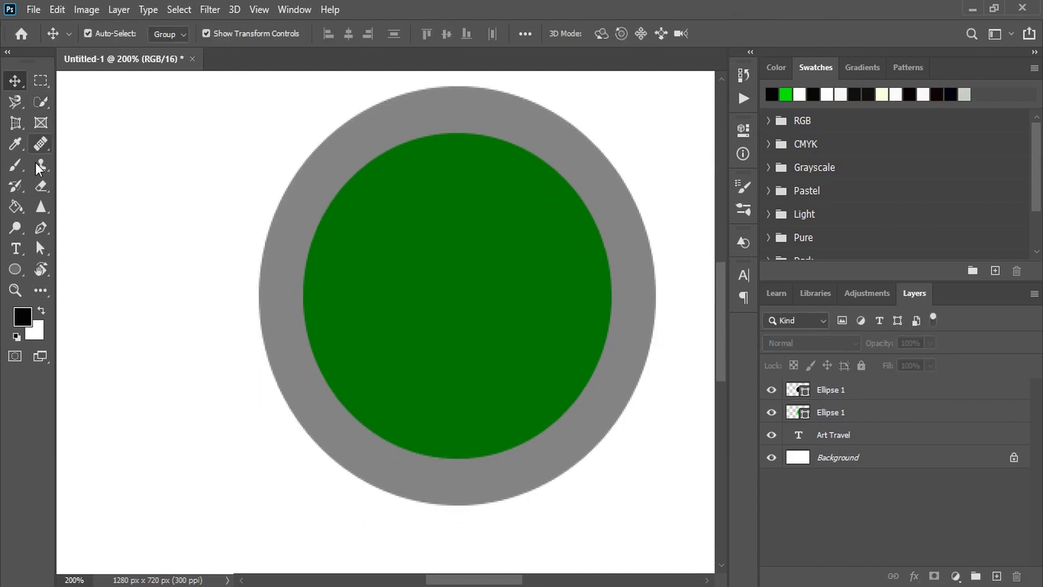
click(40, 231)
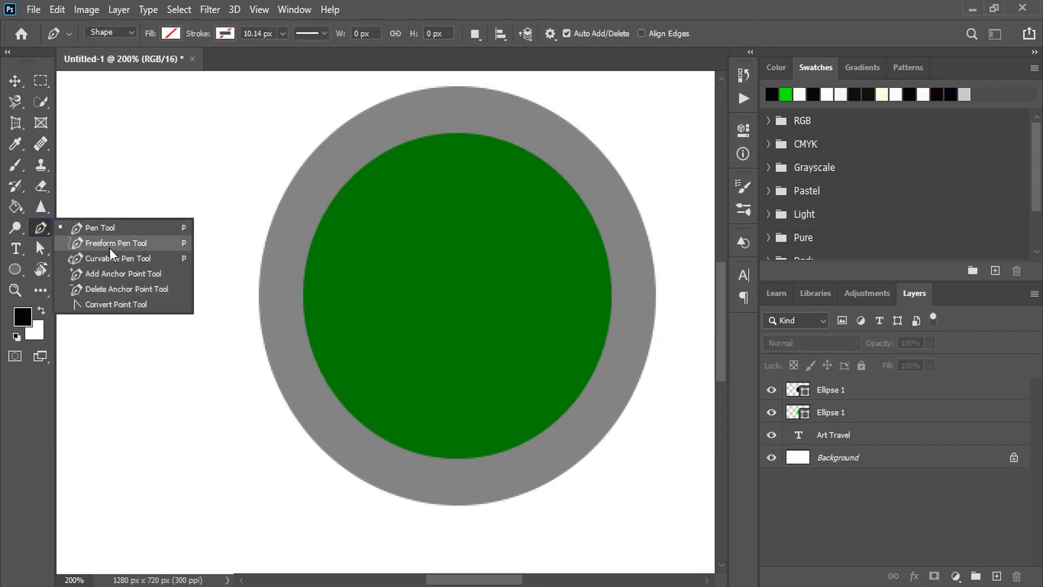
click(117, 259)
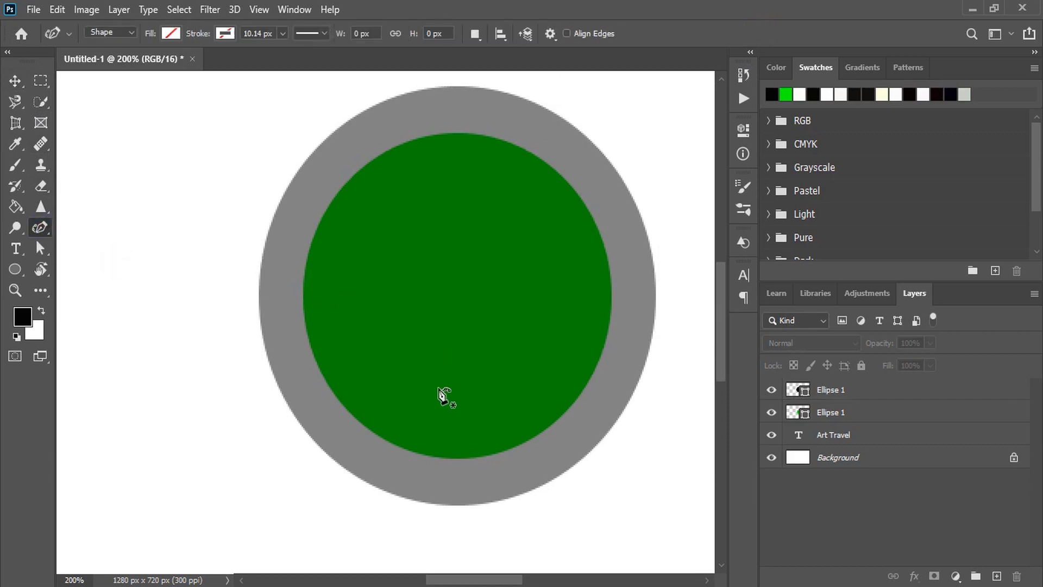
click(369, 431)
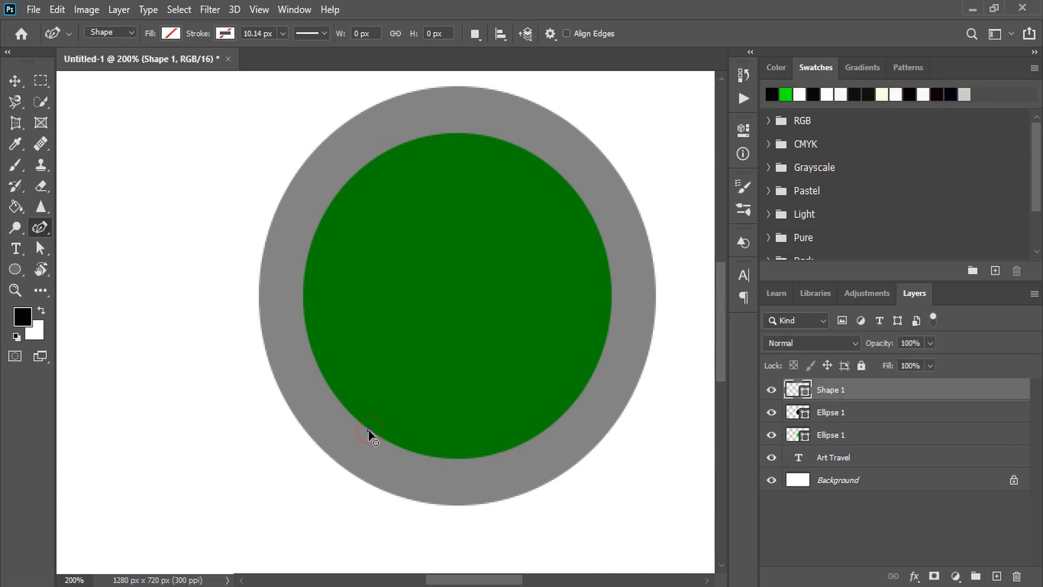
click(563, 419)
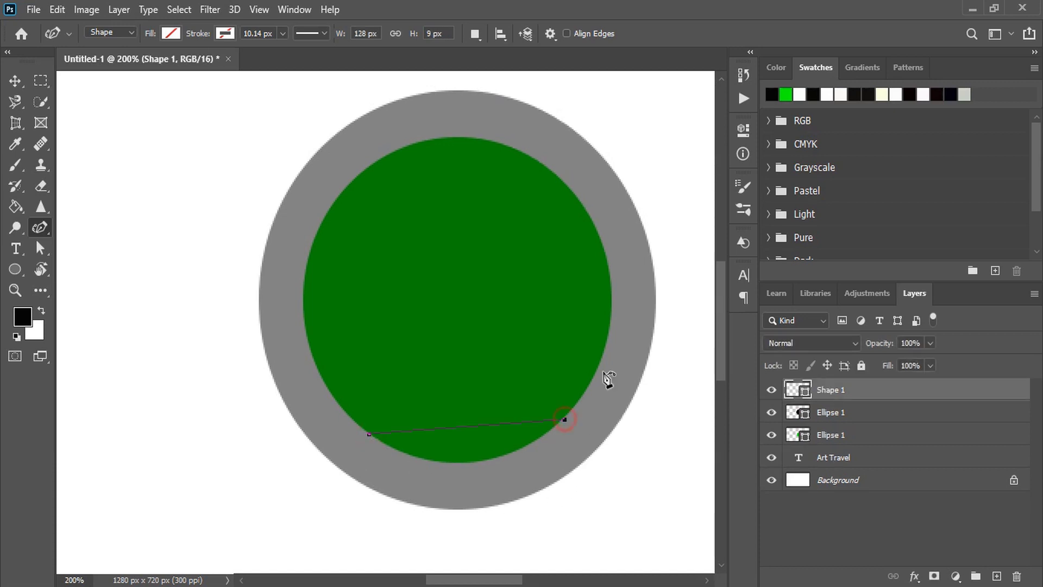
click(613, 296)
click(559, 178)
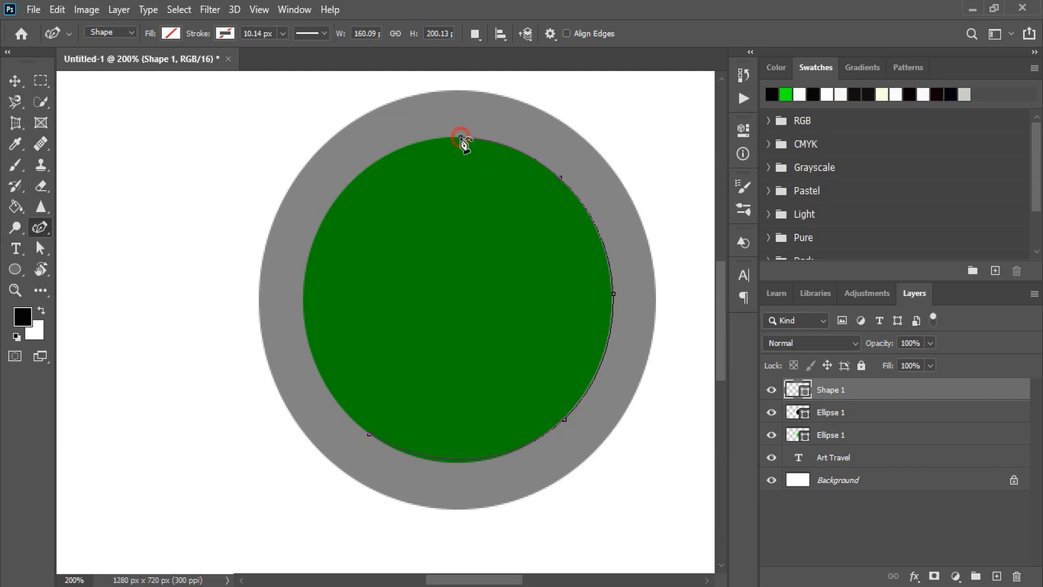
- Carry the curve over the top and down the left, ending past the lower right
click(353, 178)
click(261, 320)
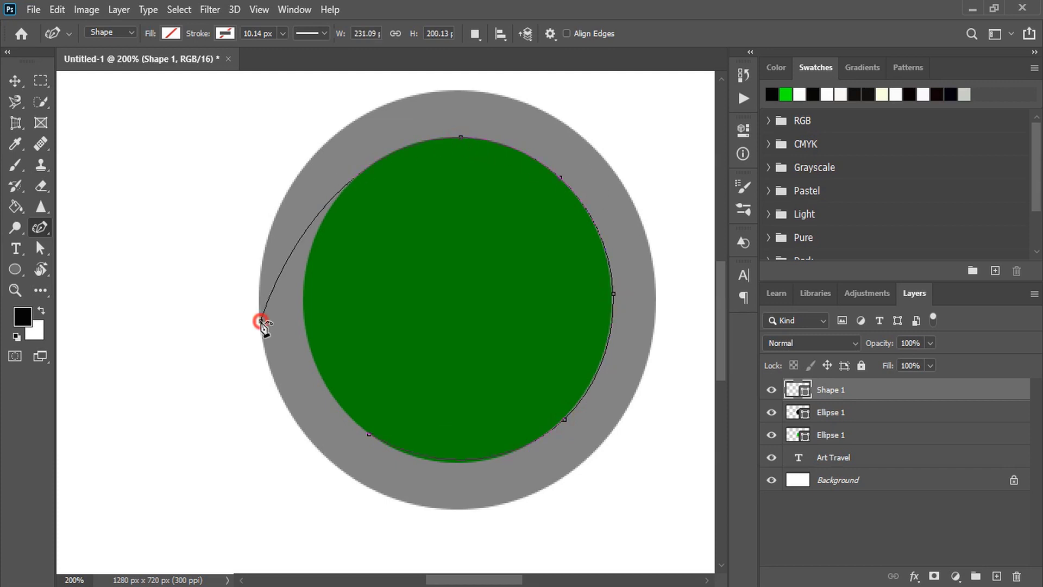
drag(262, 321, 292, 256)
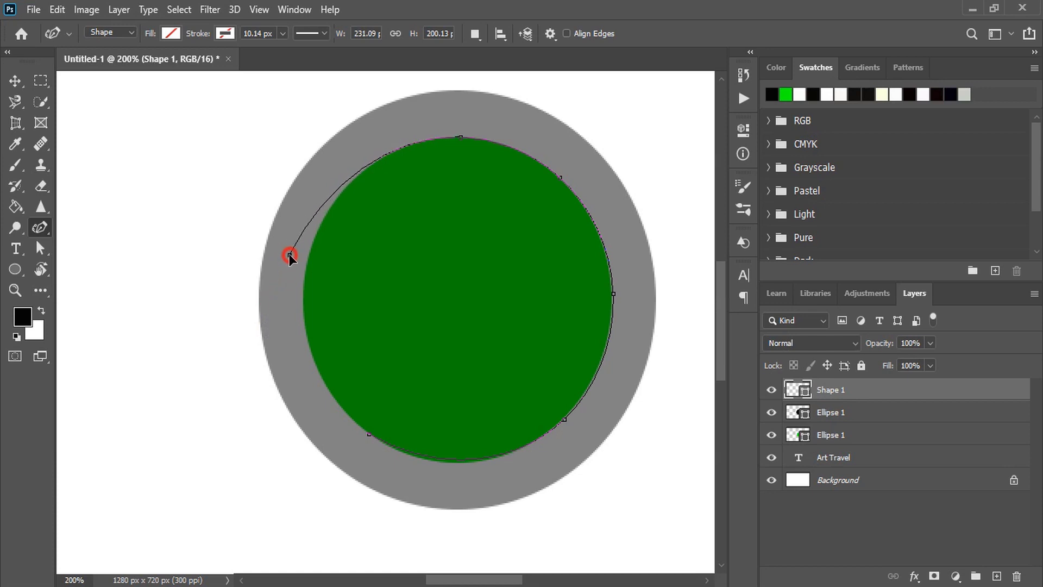
mouse_move(275, 379)
mouse_down()
mouse_move(302, 410)
mouse_move(303, 399)
mouse_up()
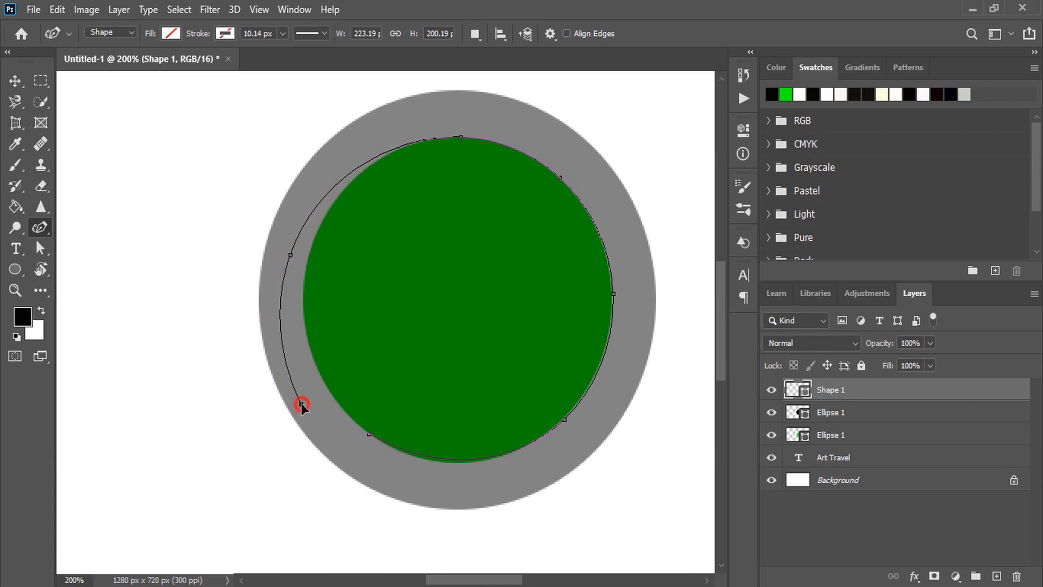
click(380, 491)
drag(381, 491, 390, 483)
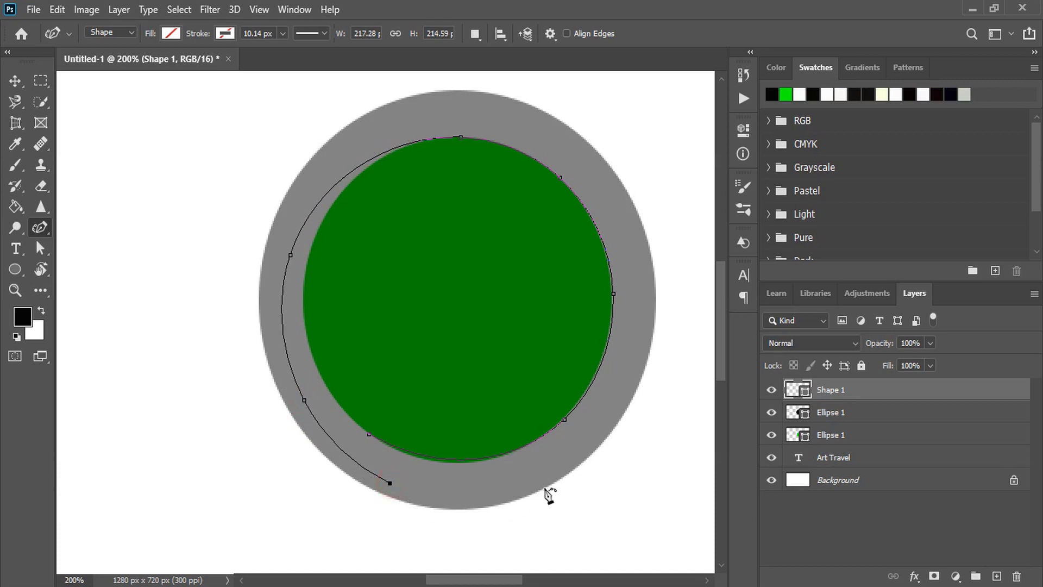
click(549, 486)
click(639, 383)
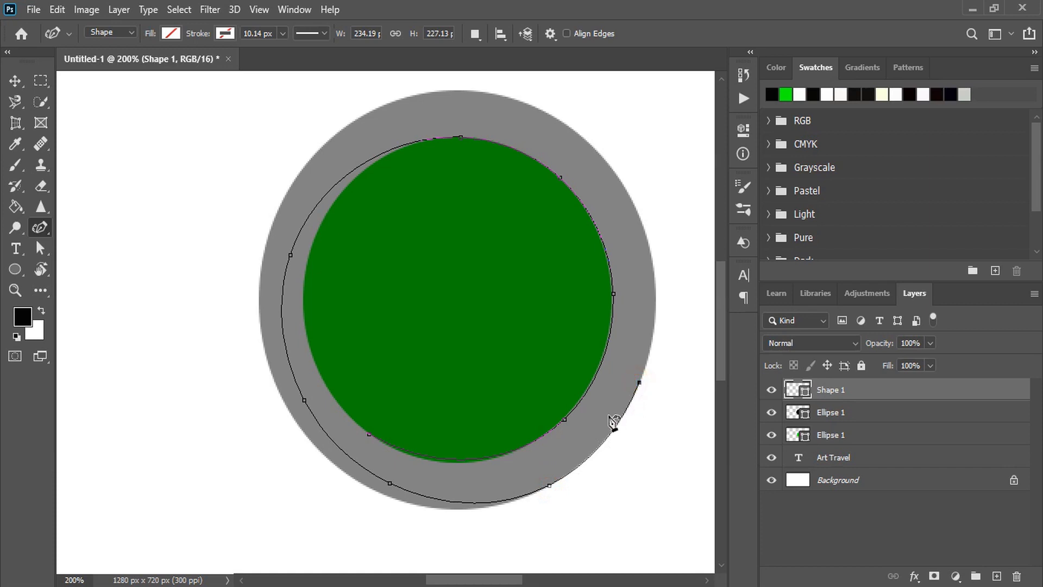
- Give the path a black stroke 23 px wide
click(225, 33)
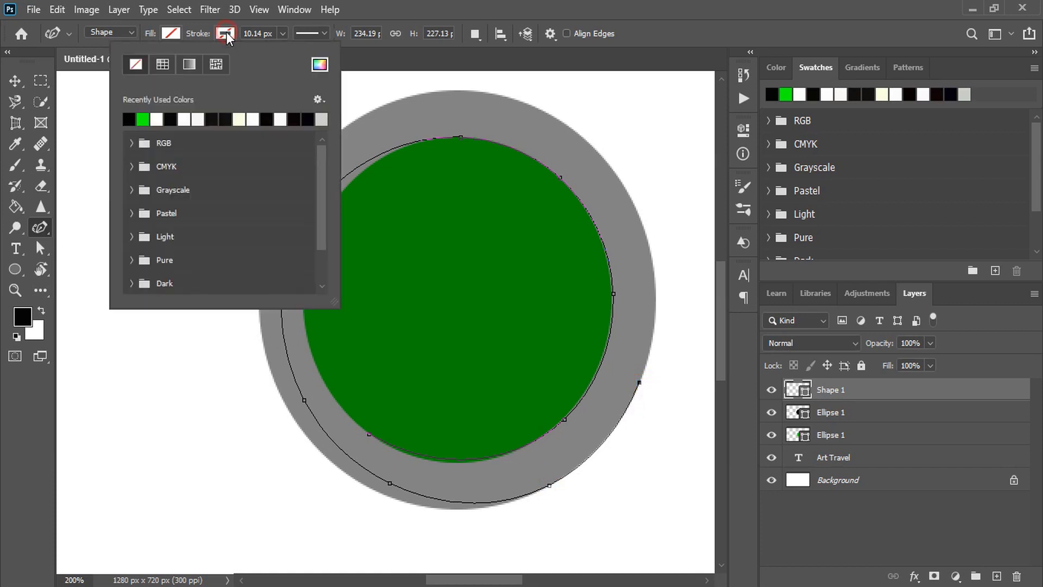
click(226, 119)
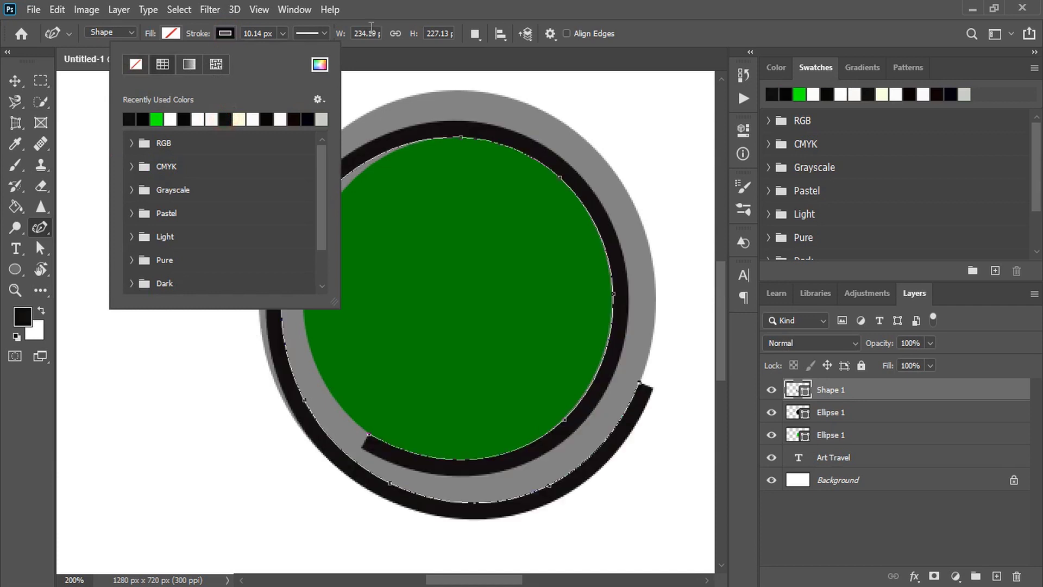
click(247, 32)
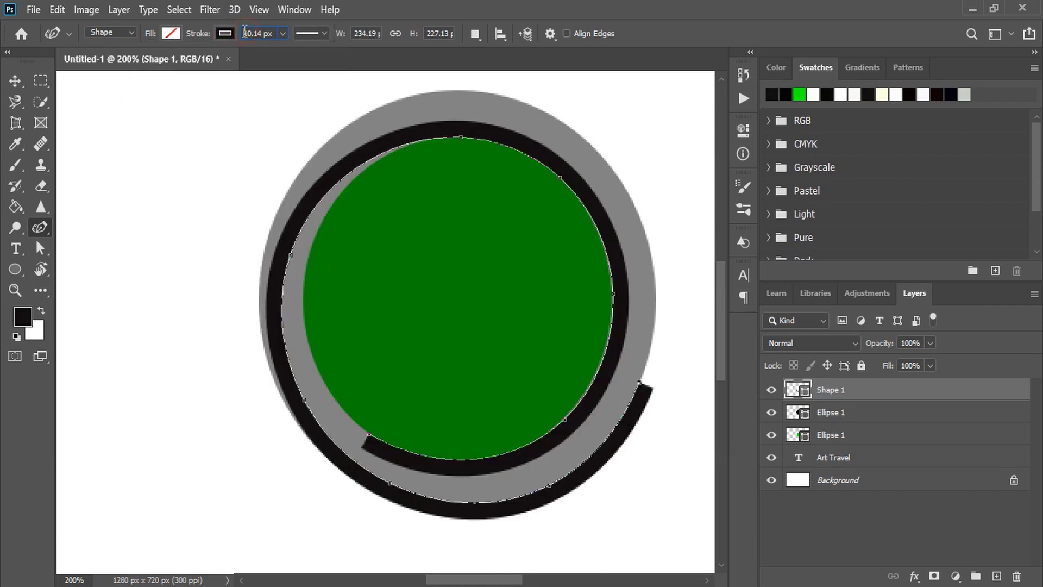
drag(247, 33, 270, 33)
key(ctrl+minus)
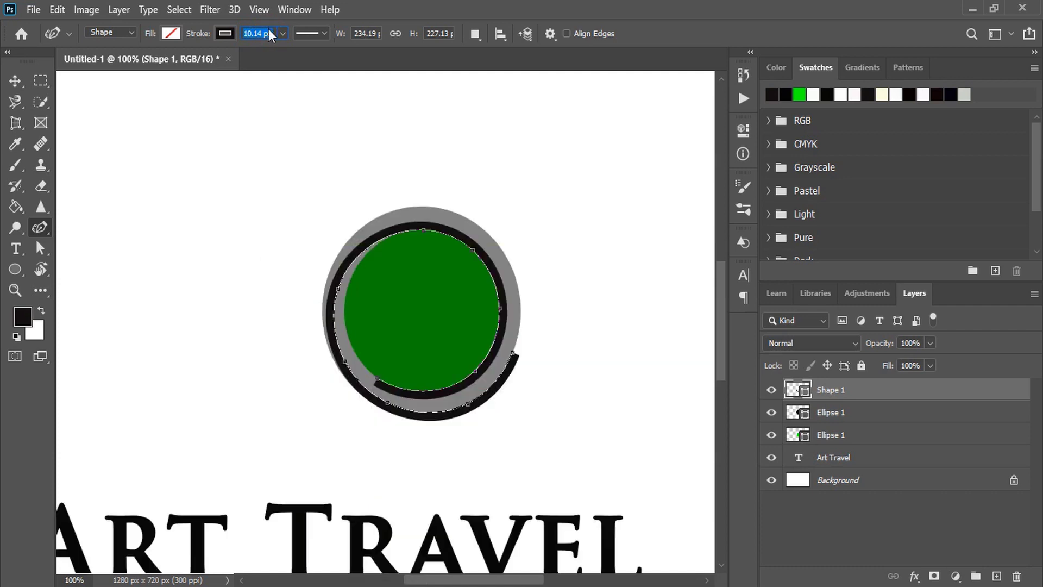
key(ctrl+minus)
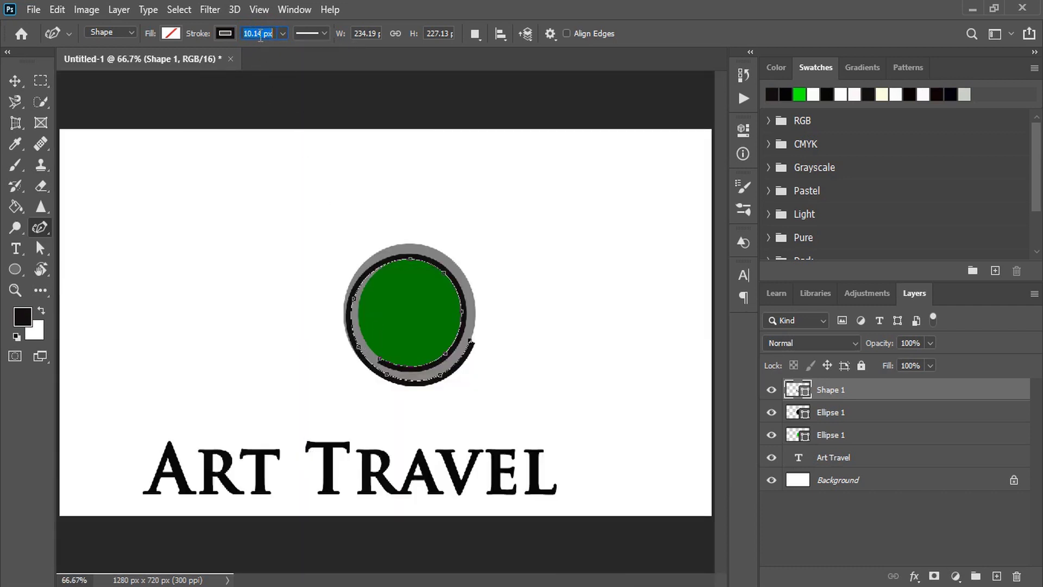
text(22)
click(368, 33)
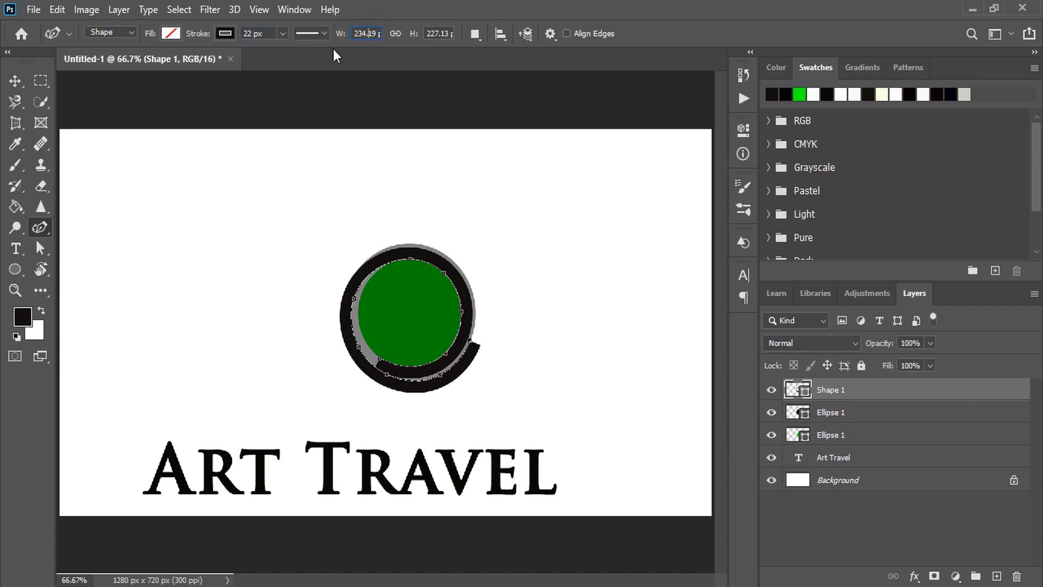
click(230, 38)
text(3)
click(366, 34)
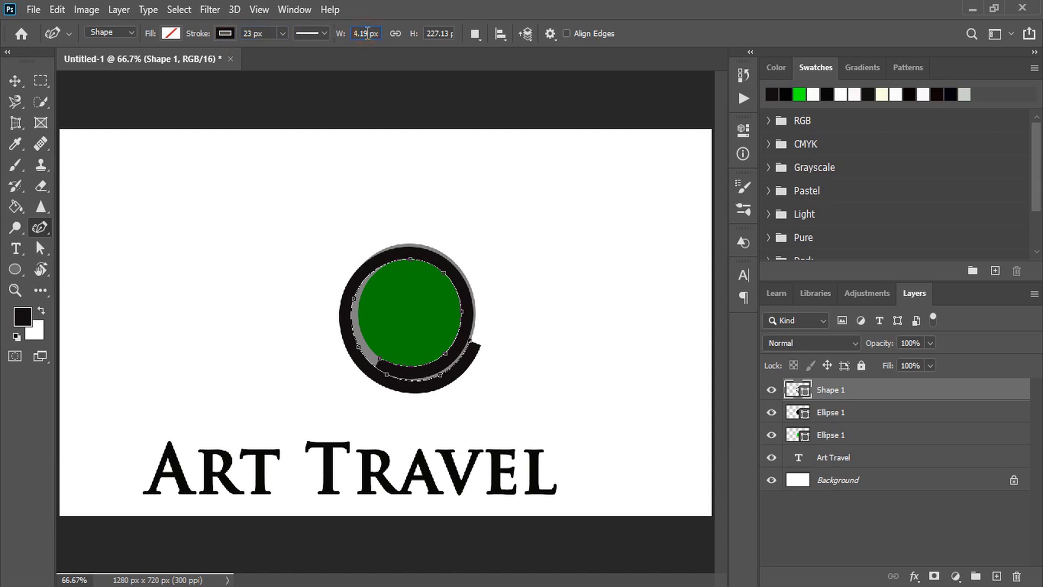
- Set the stroke's end caps to round in Stroke Options
click(324, 32)
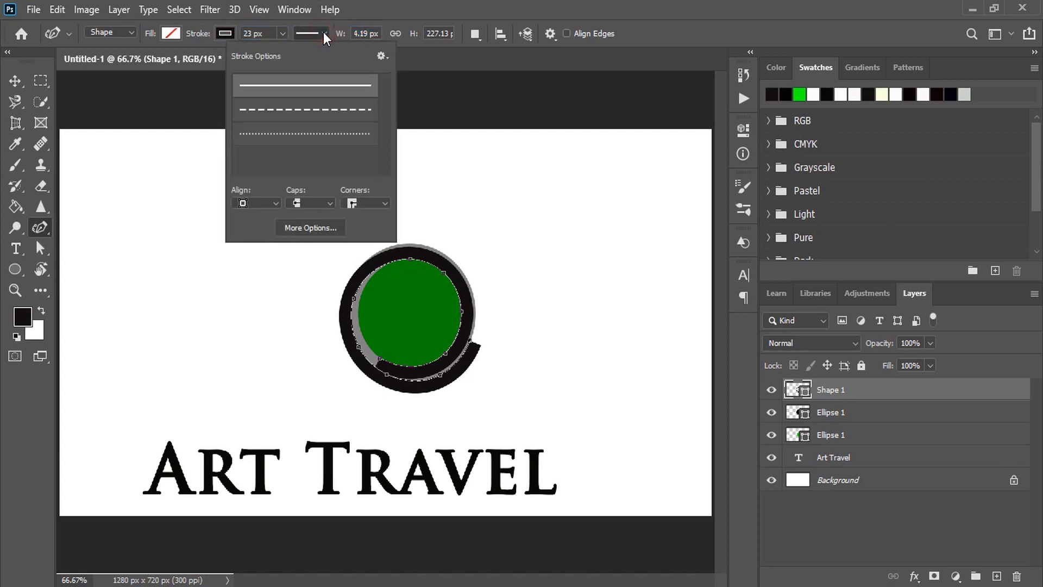
click(328, 202)
click(307, 229)
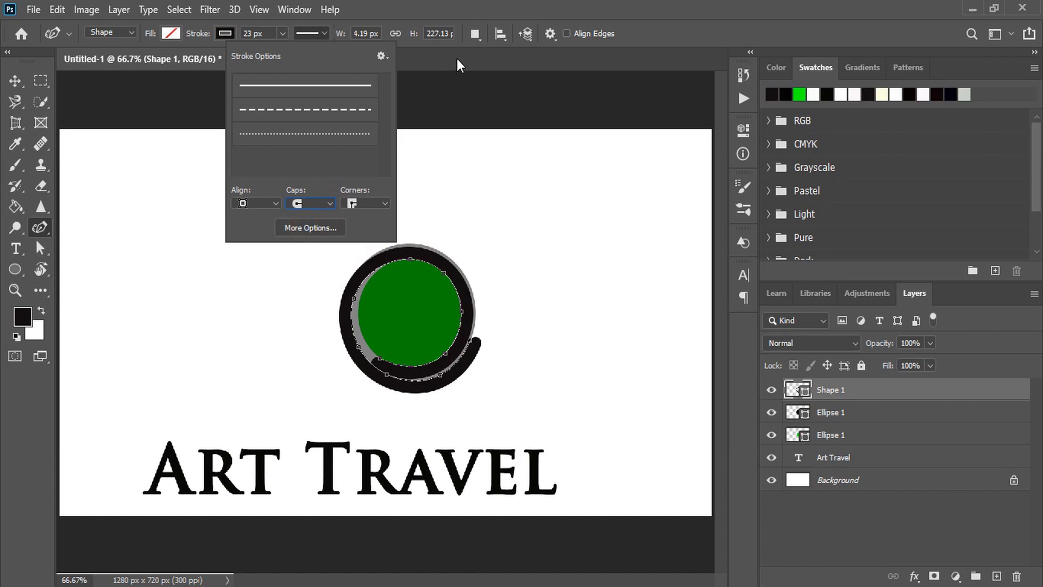
click(457, 59)
- Reshape the spiral's inner and outer end anchors
key(ctrl+plus)
key(ctrl+plus)
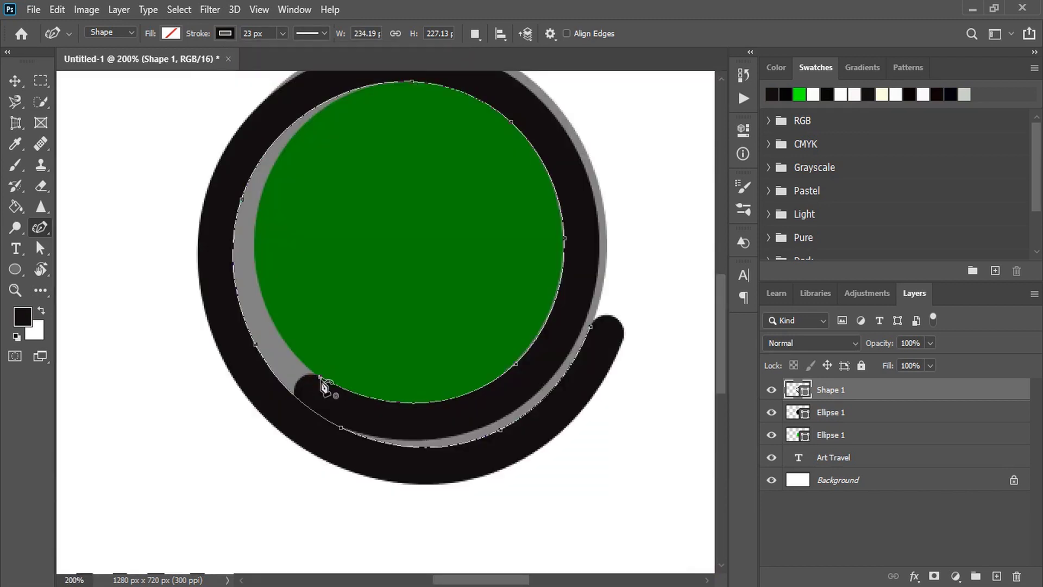
drag(322, 385, 326, 383)
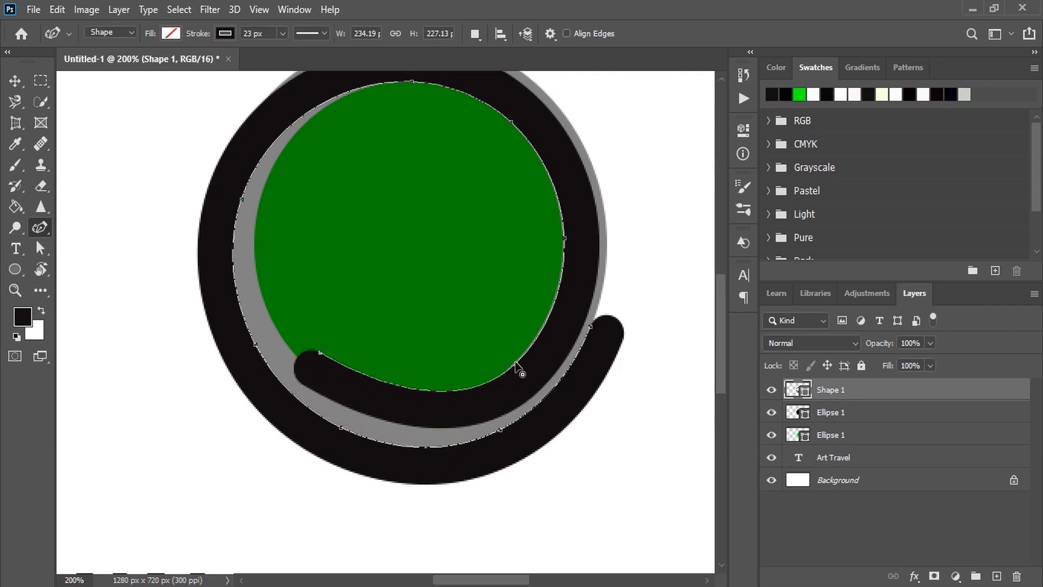
click(322, 358)
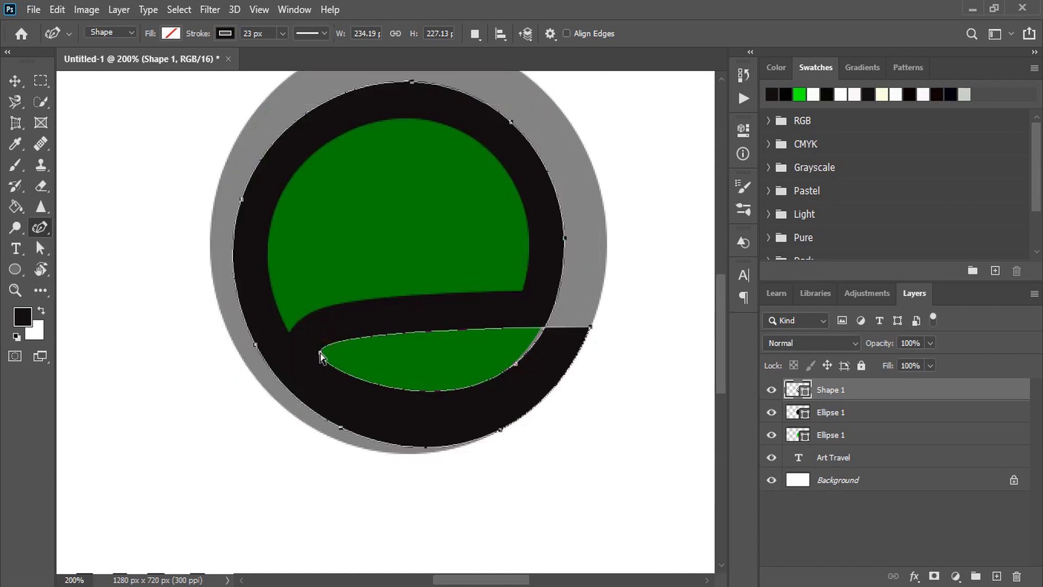
key(ctrl+z)
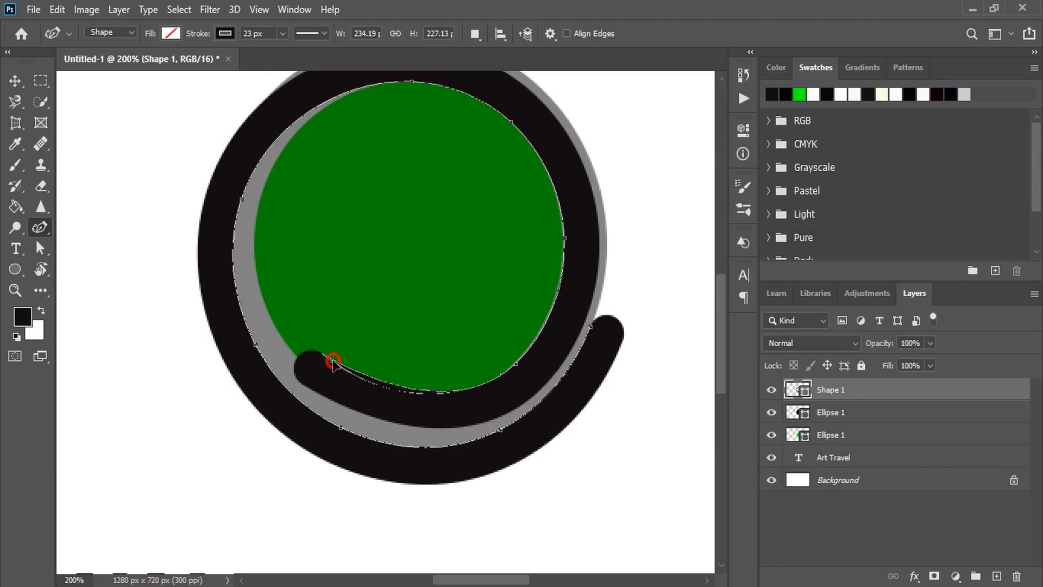
drag(321, 357, 336, 368)
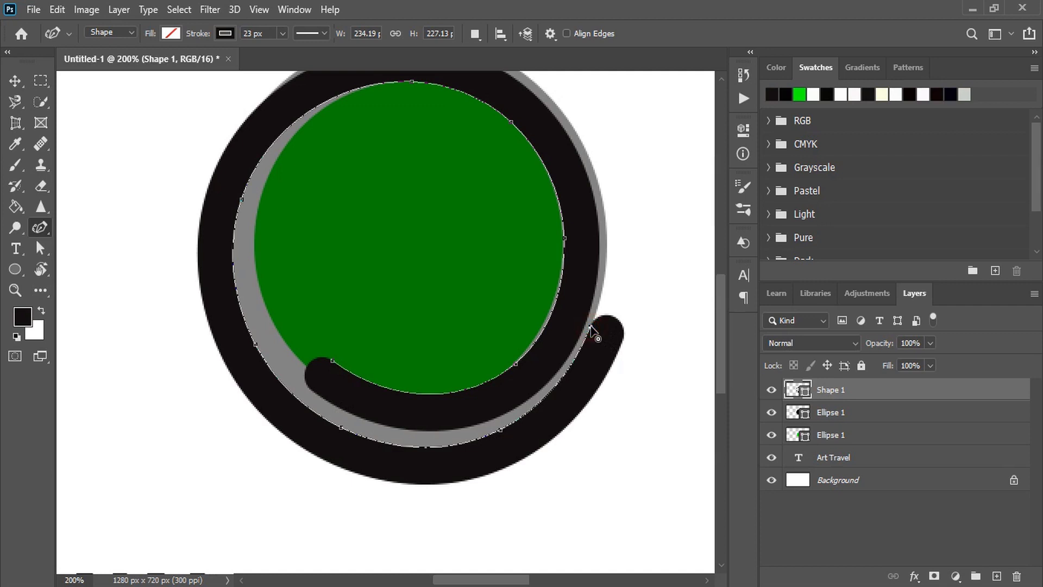
drag(591, 329, 598, 333)
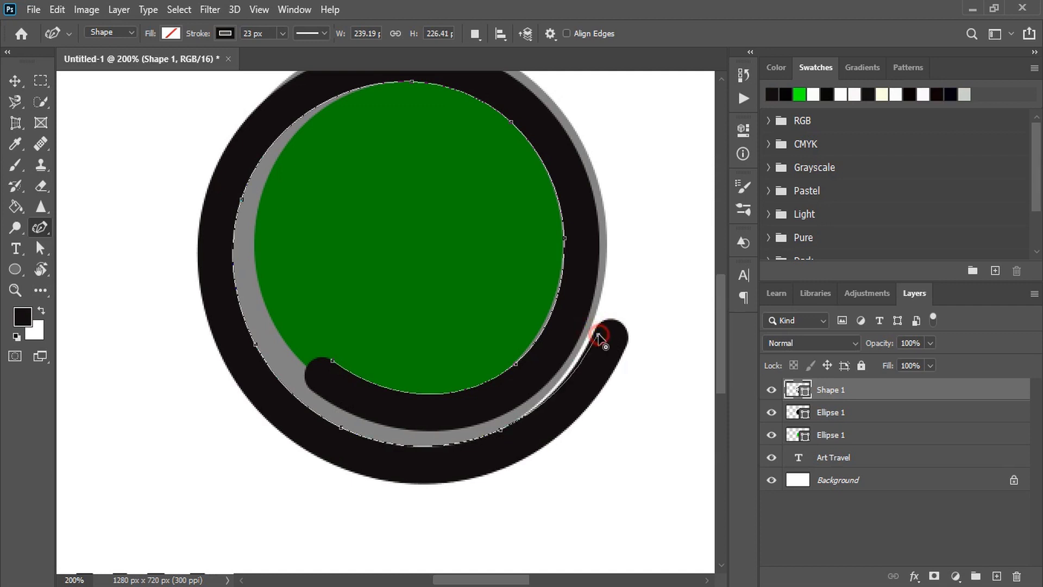
- Delete the grey ring and green circle layers
key(v)
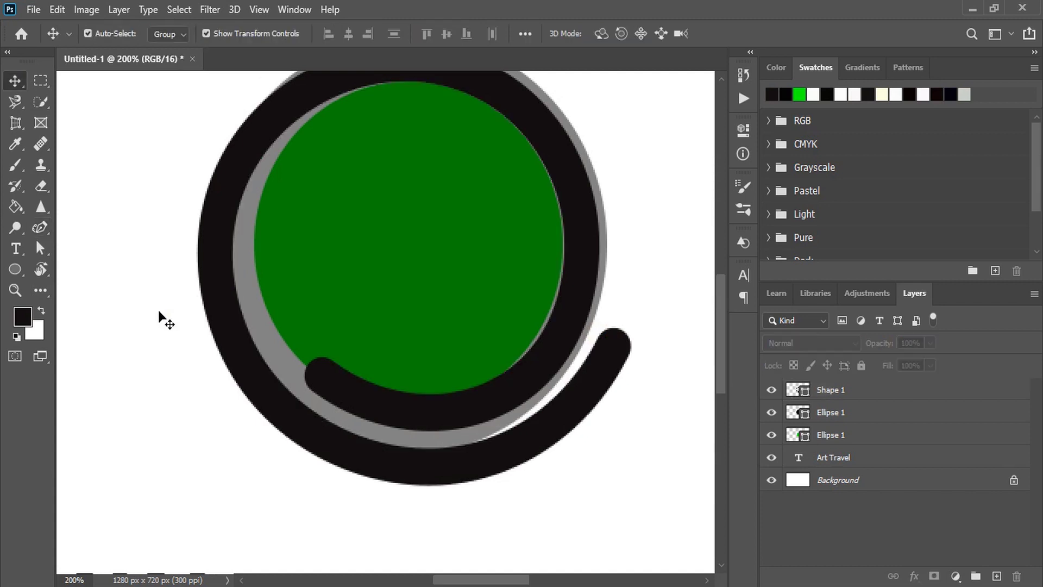
click(399, 268)
key(Delete)
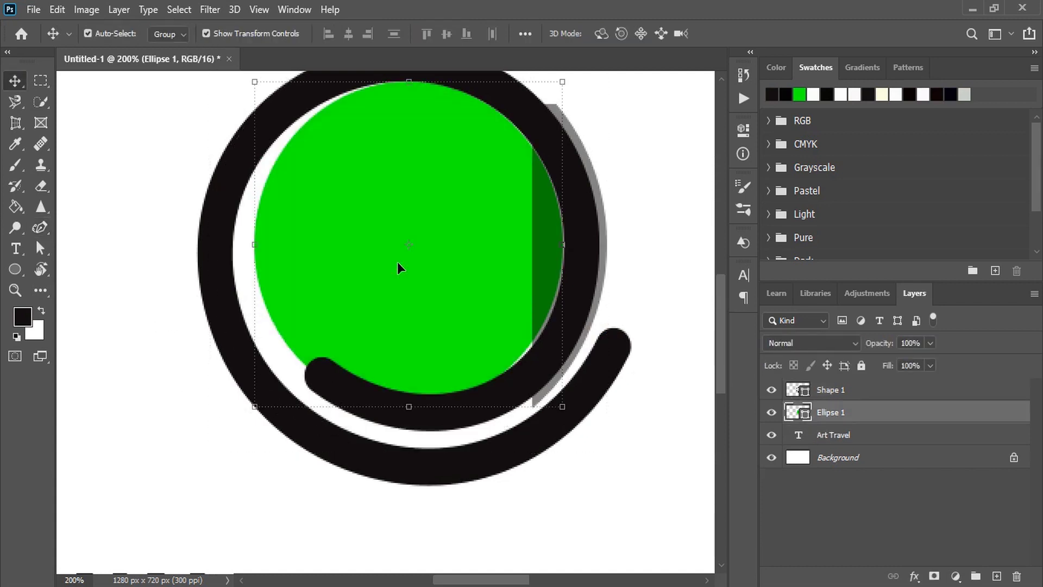
key(Delete)
key(p)
scroll(351, 326, down, 3)
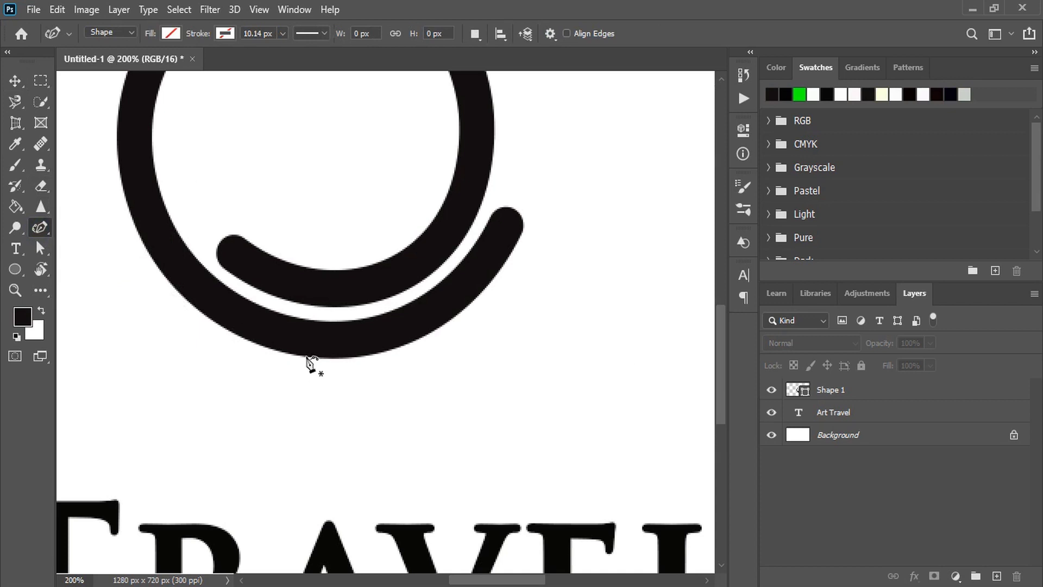
- Draw a new arc path under the ring with the Curvature Pen
click(305, 357)
click(421, 346)
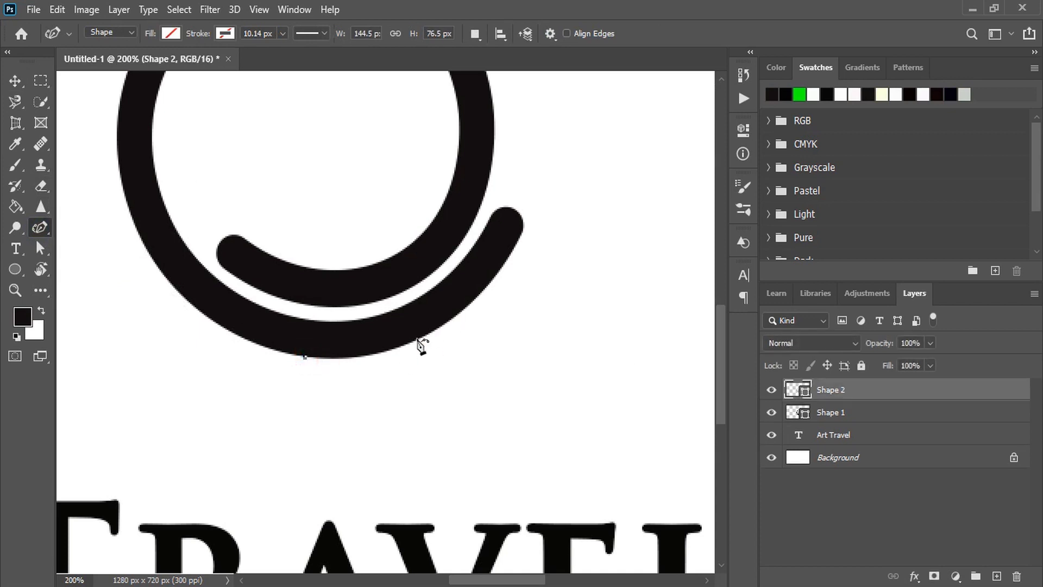
click(417, 341)
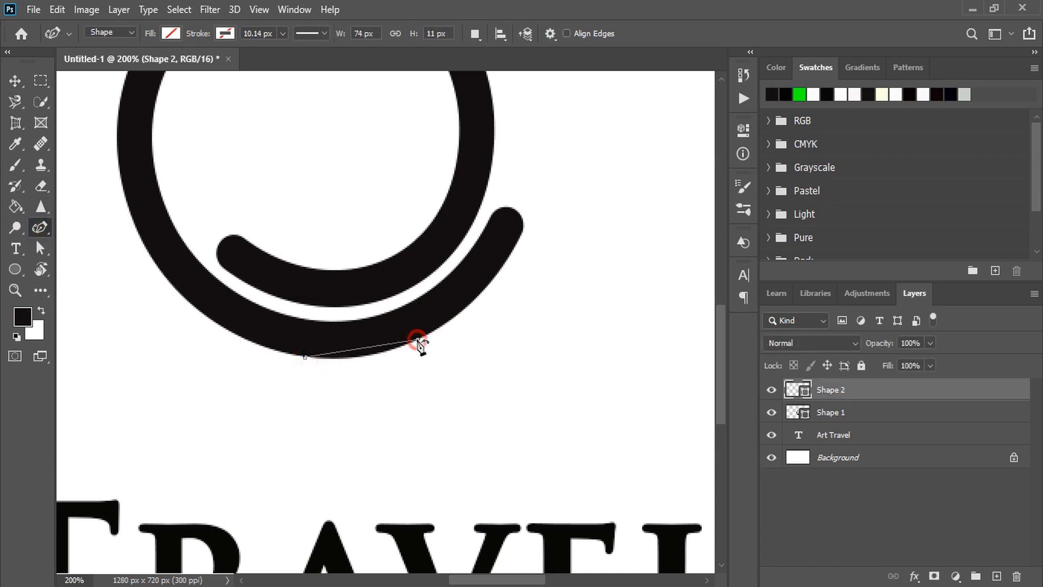
click(523, 233)
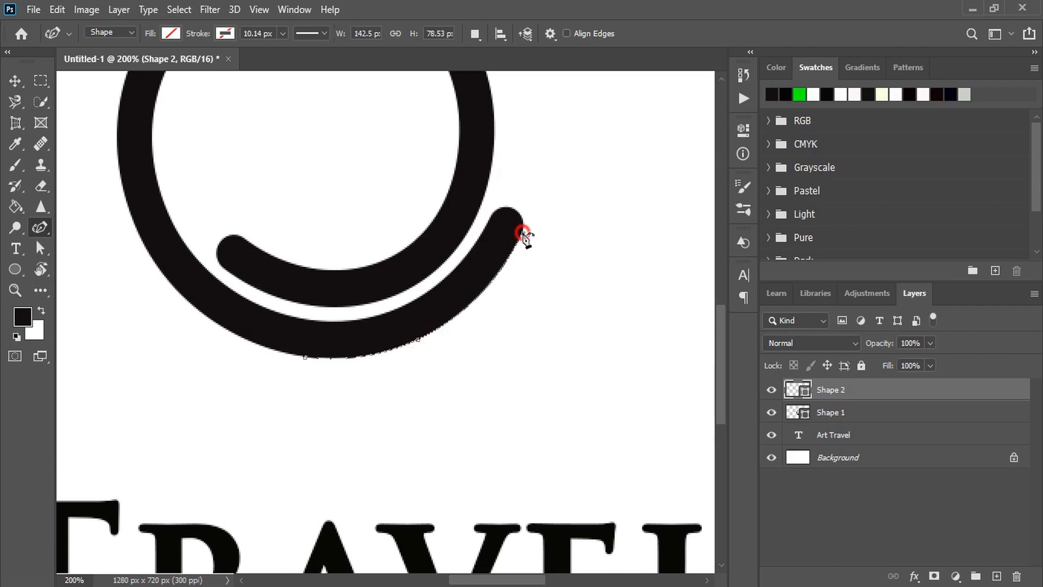
drag(526, 236, 525, 234)
- Give the arc a black 22 px stroke with round caps
click(219, 32)
click(162, 64)
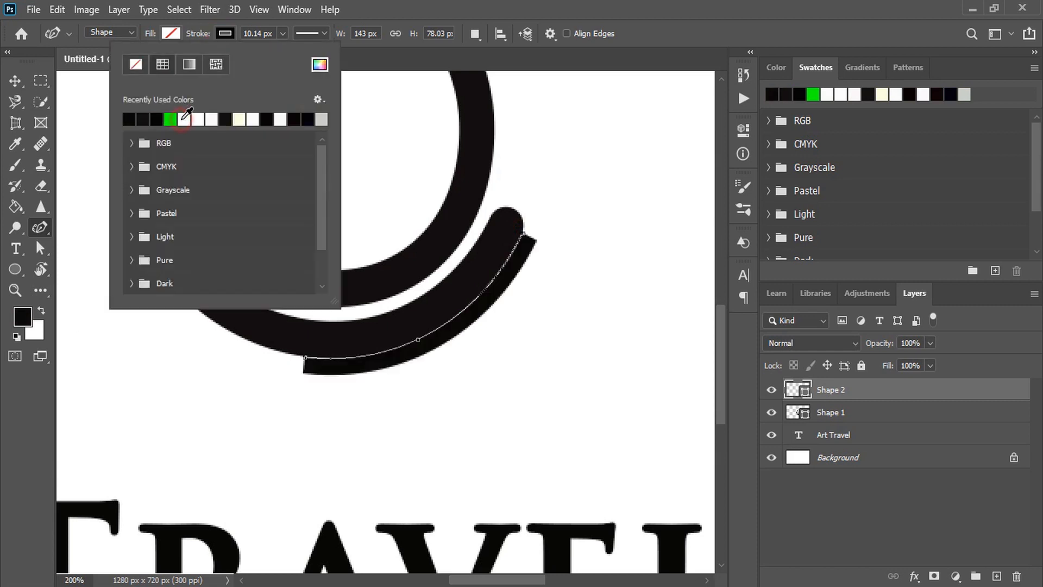
click(282, 34)
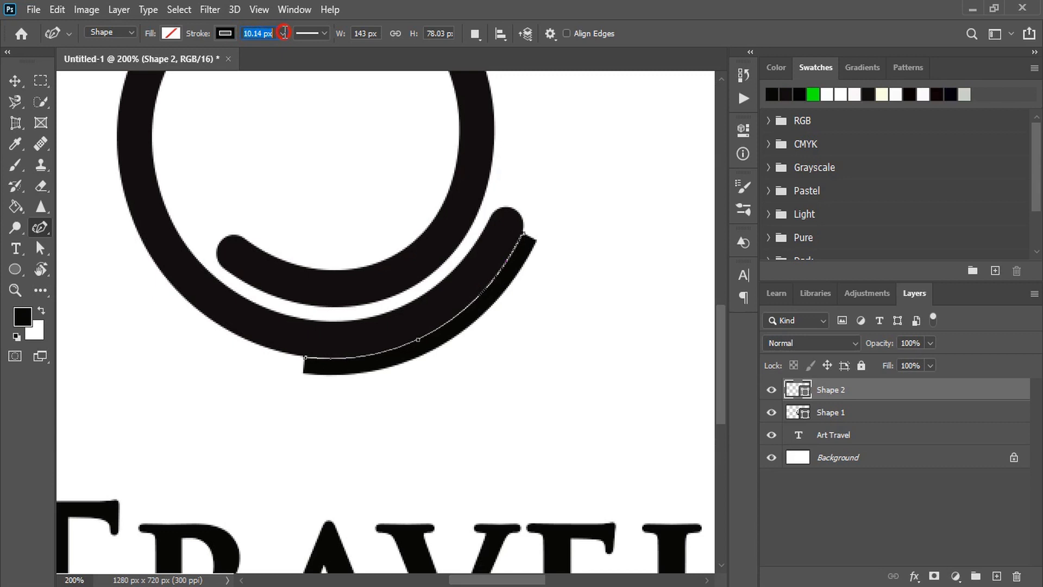
text(22)
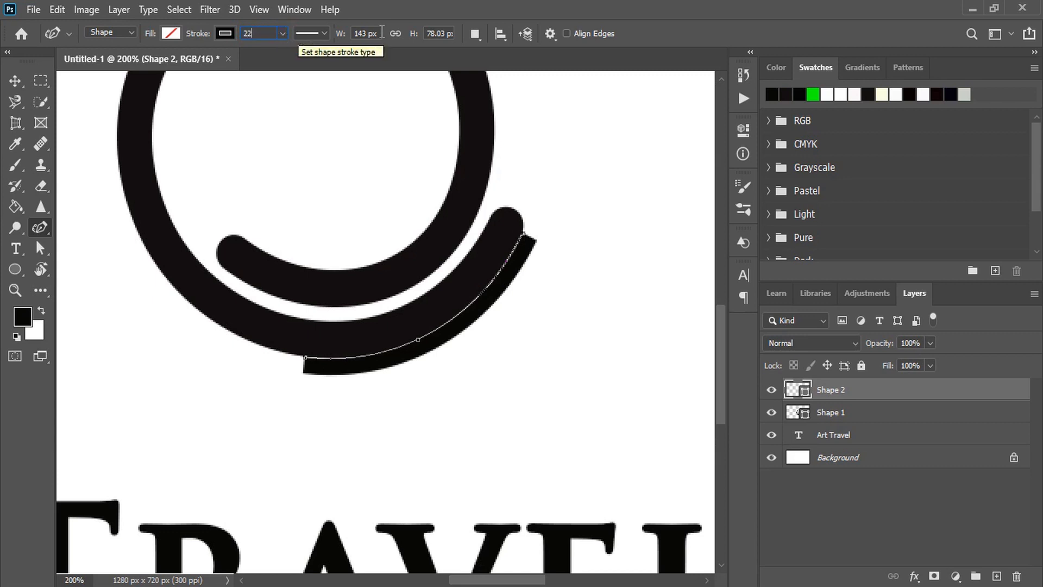
click(377, 33)
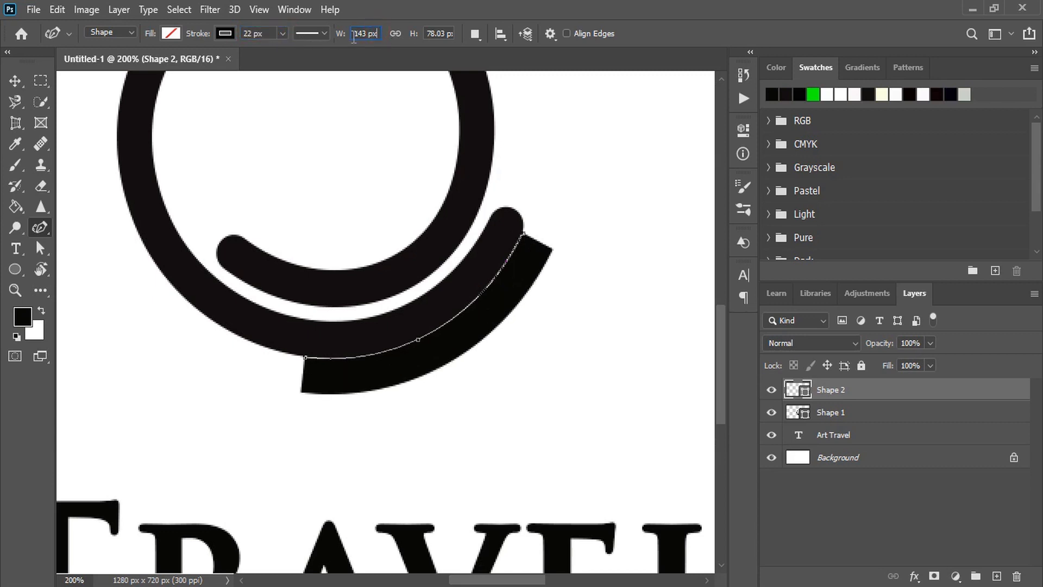
click(324, 33)
click(321, 204)
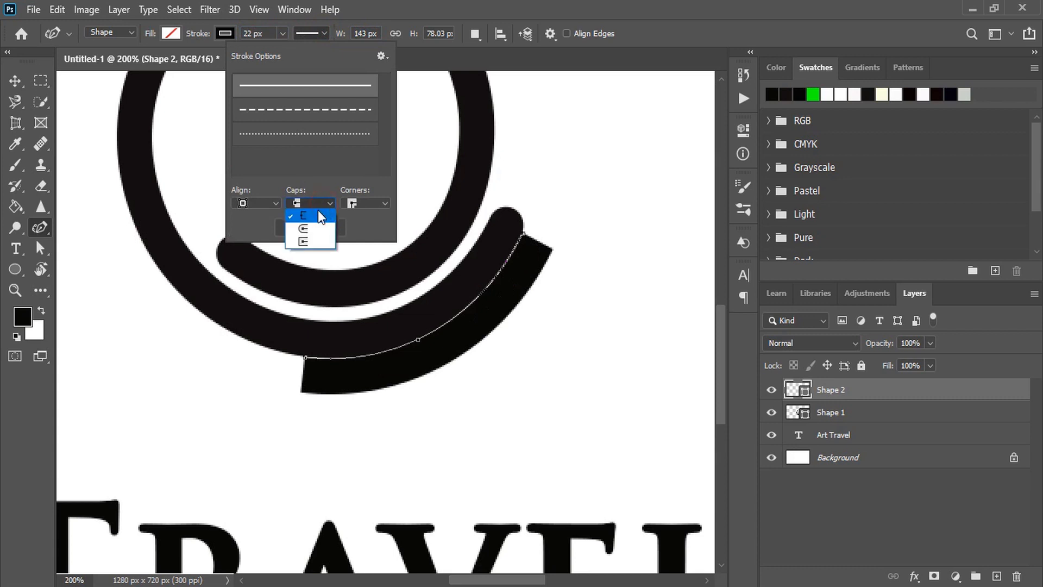
click(307, 228)
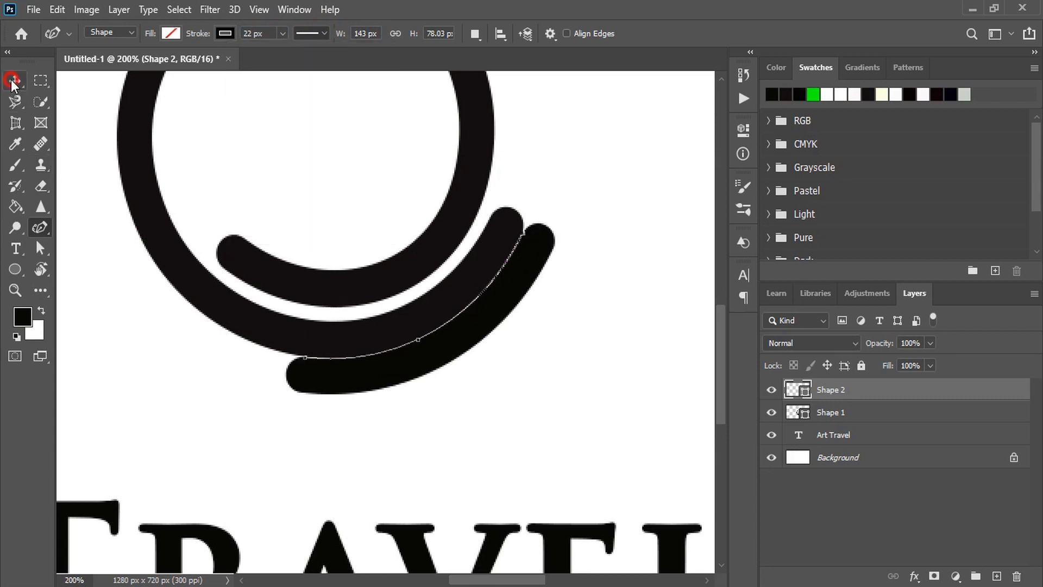
- Move the second arc slightly down and right, just outside the spiral
click(12, 81)
click(610, 326)
click(482, 319)
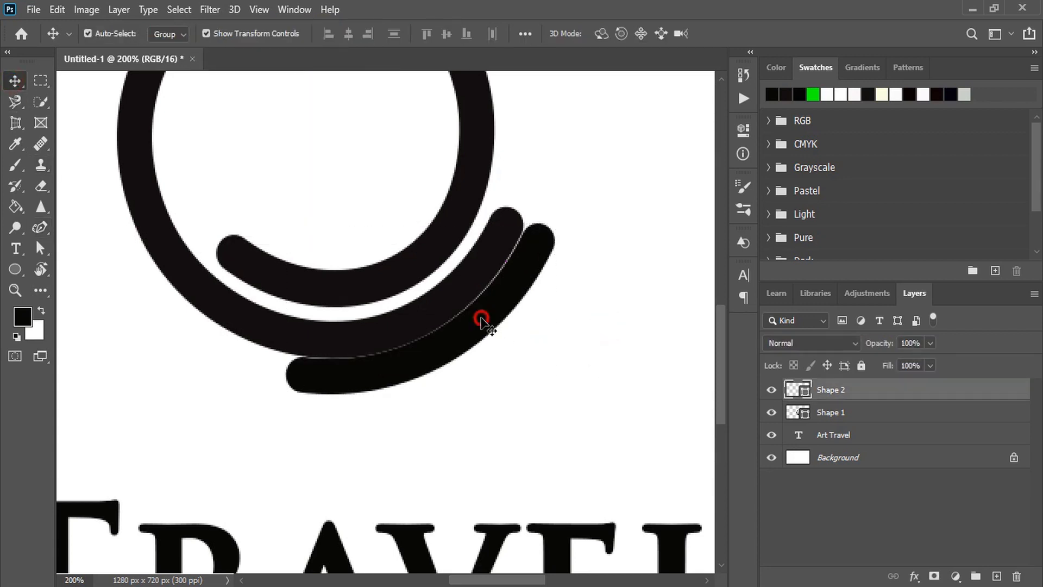
drag(472, 327, 481, 338)
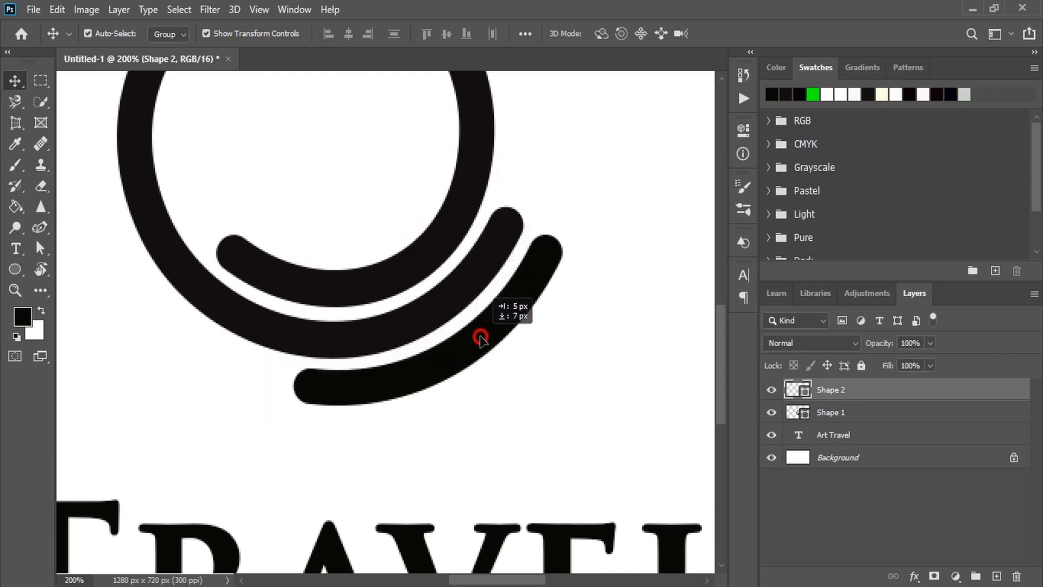
drag(481, 339, 479, 336)
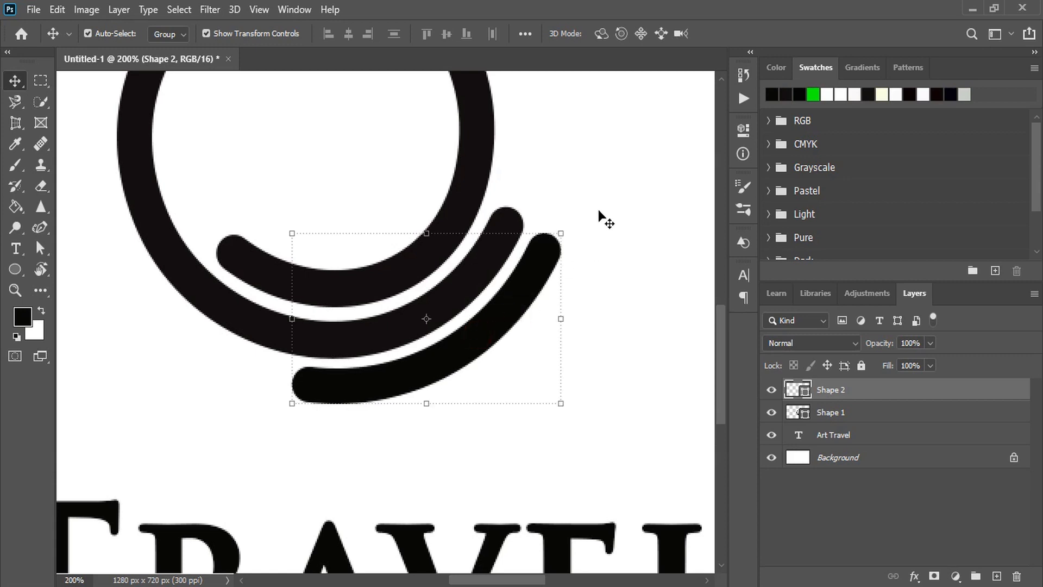
- Draw a short three-point arc path below the second arc
key(p)
click(411, 392)
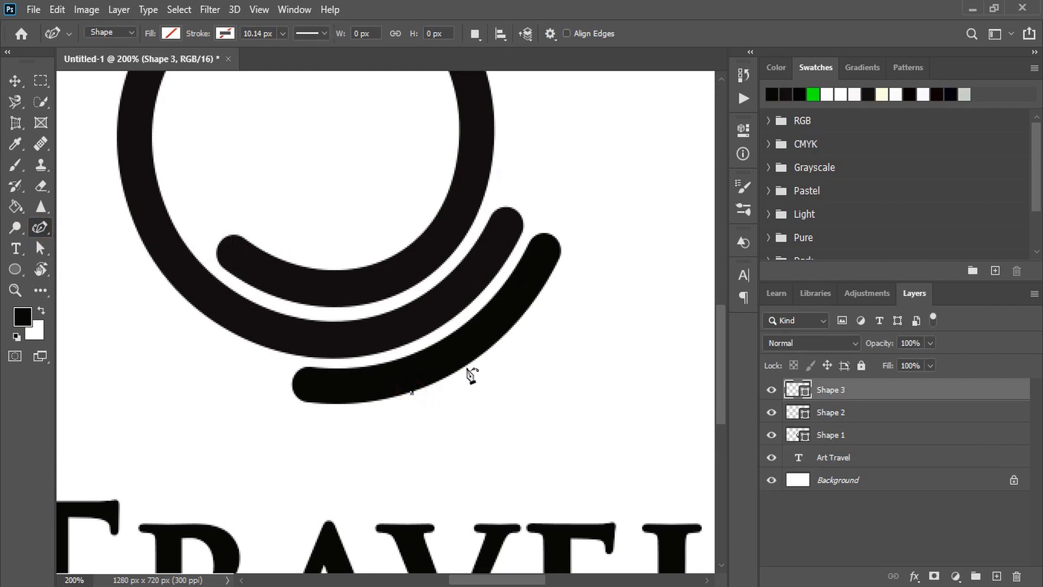
click(448, 377)
click(479, 359)
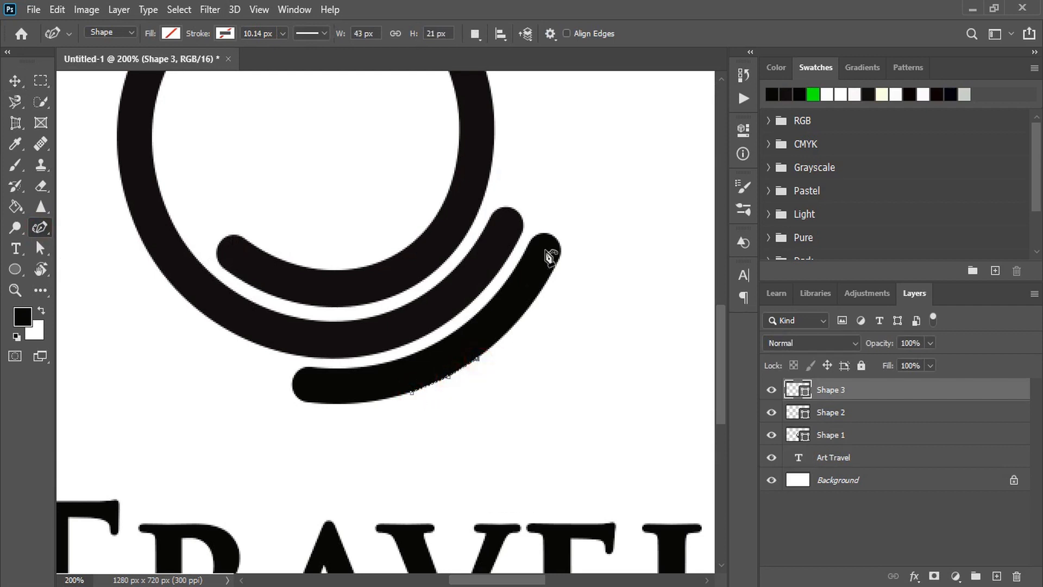
- Stroke the short arc in black at 22 px with rounded ends
click(225, 34)
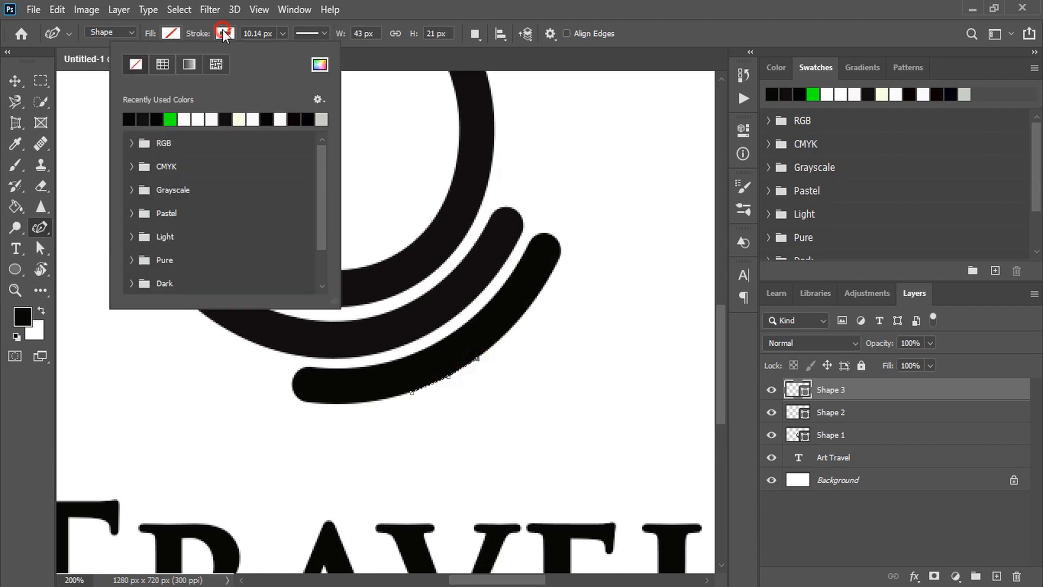
click(157, 122)
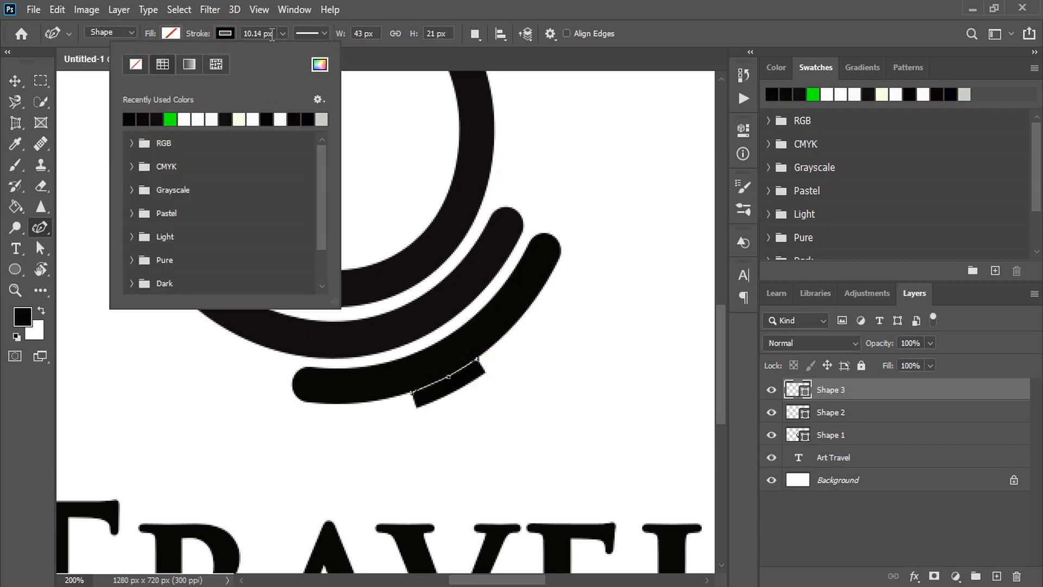
click(235, 36)
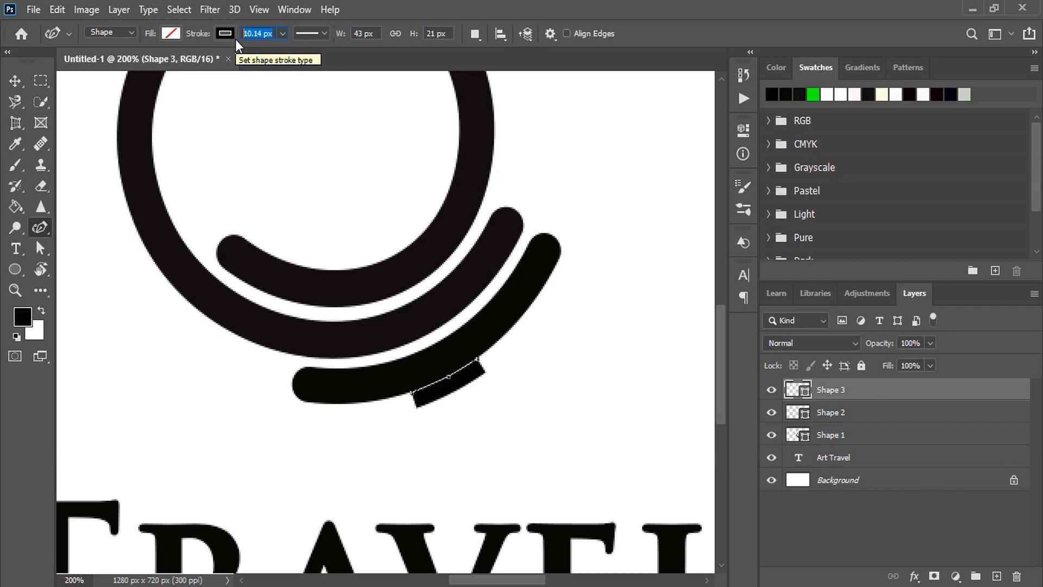
text(22)
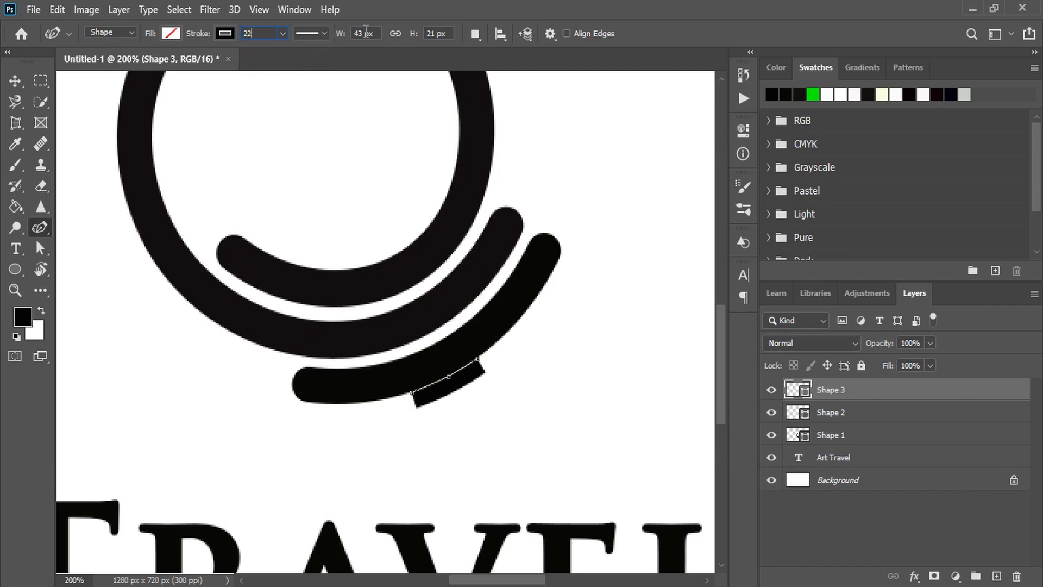
click(364, 33)
click(323, 35)
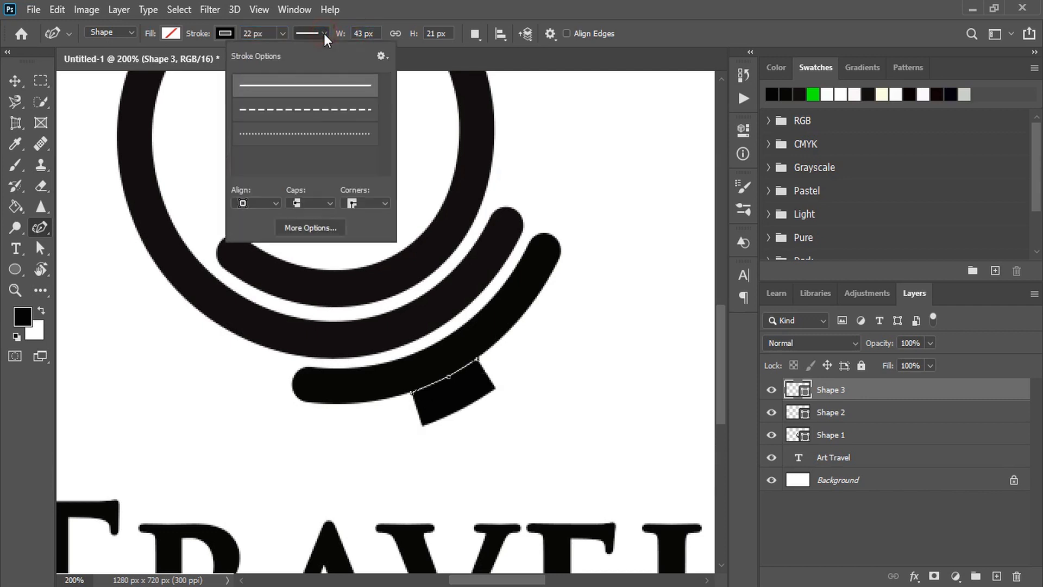
click(329, 204)
click(313, 229)
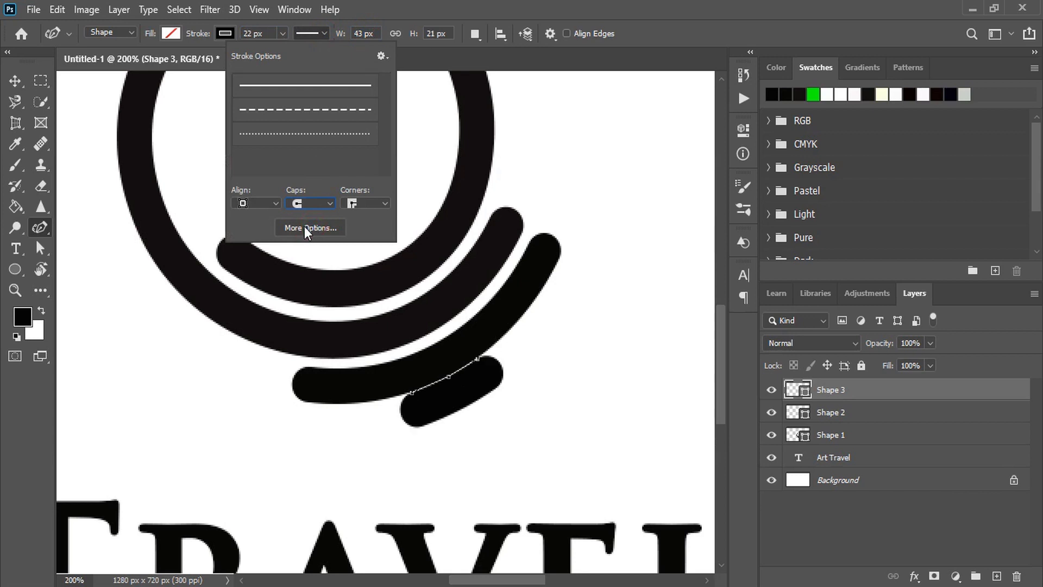
- Move the short arc below the second arc and nudge it up and left
click(14, 81)
click(555, 359)
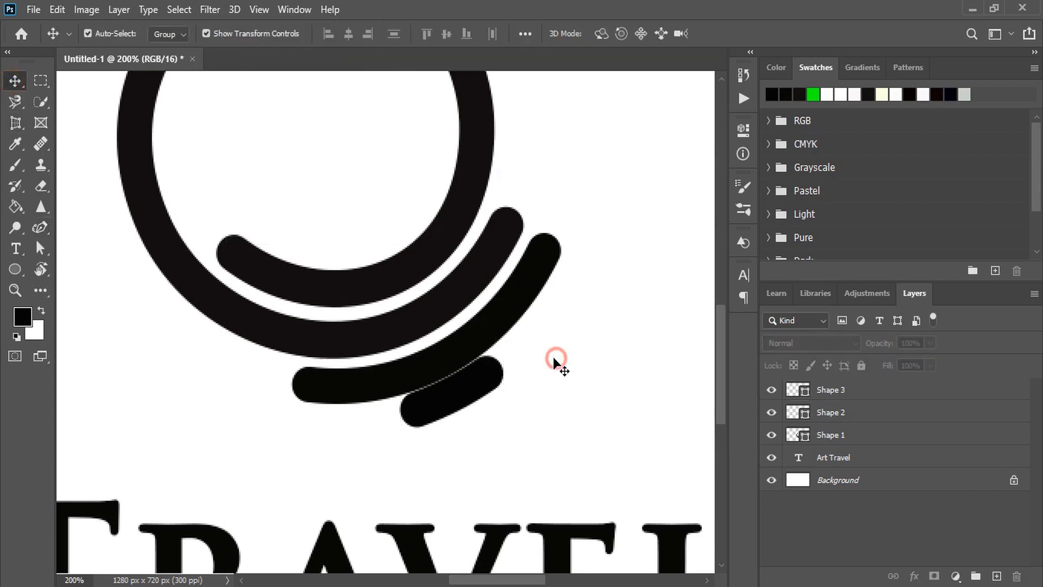
drag(472, 388, 481, 397)
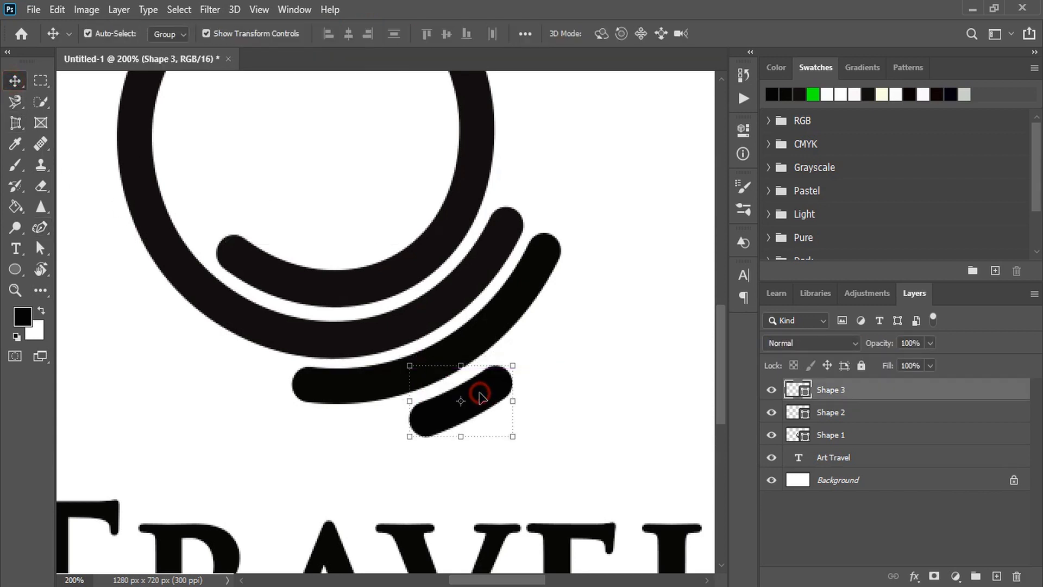
key(Up)
key(Left)
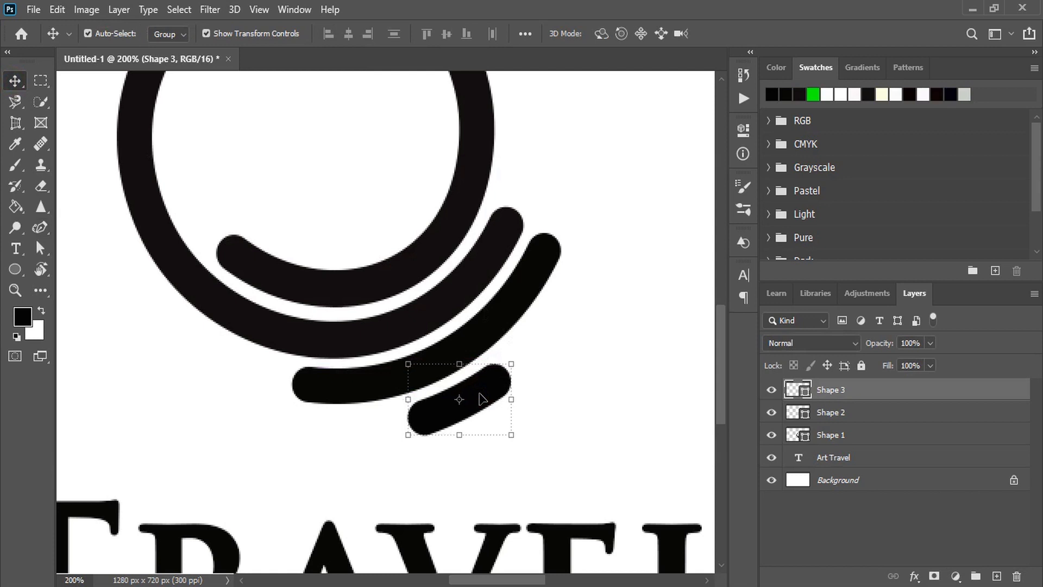
click(617, 343)
- Enlarge the Art Travel text and raise it to the emblem
key(ctrl+minus)
key(ctrl+minus)
key(ctrl+minus)
click(393, 475)
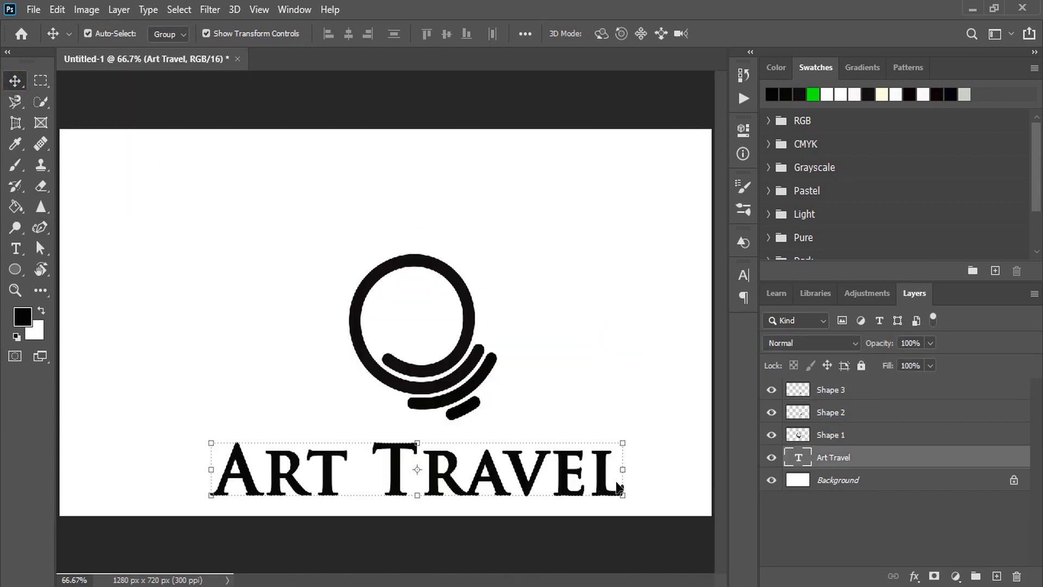
drag(624, 471, 689, 478)
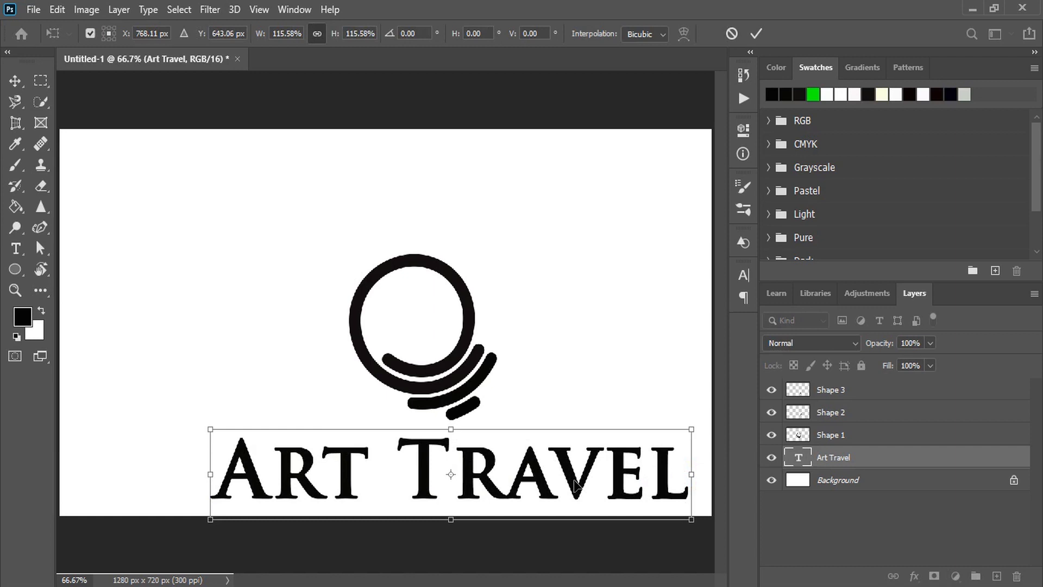
mouse_move(494, 469)
mouse_down()
mouse_move(532, 375)
mouse_move(540, 389)
mouse_up()
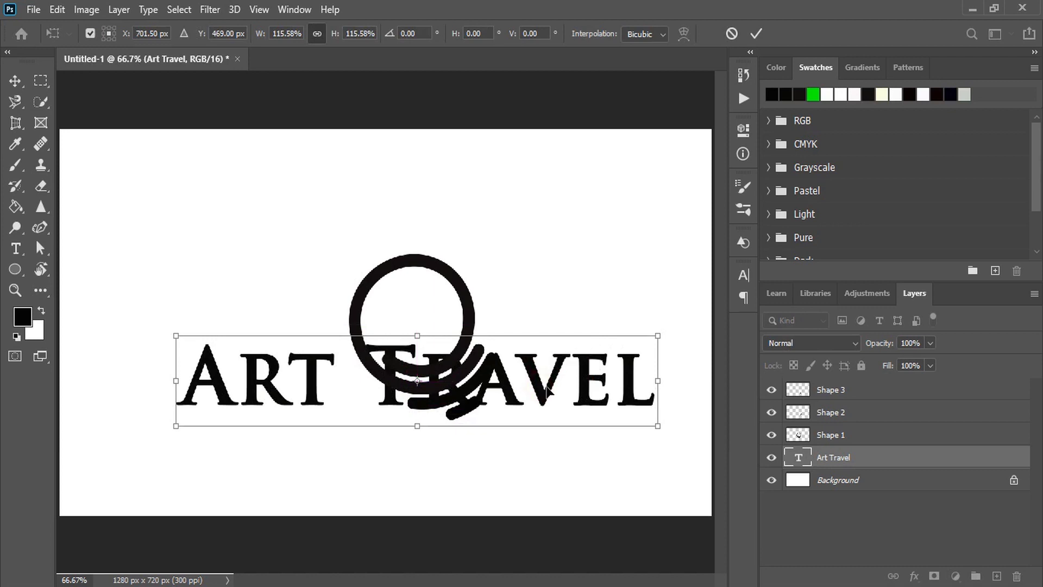
drag(660, 381, 699, 381)
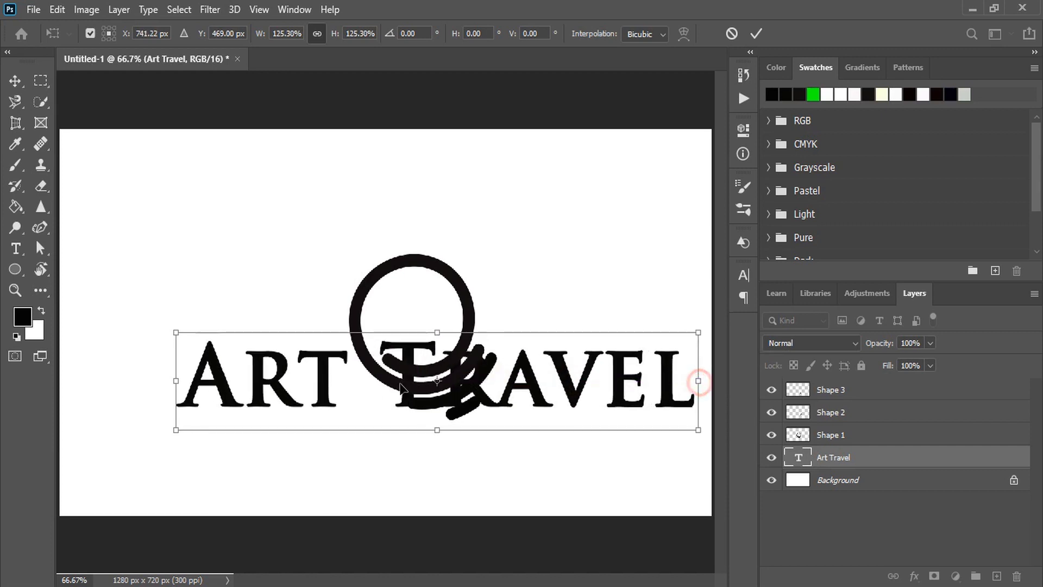
drag(176, 380, 135, 381)
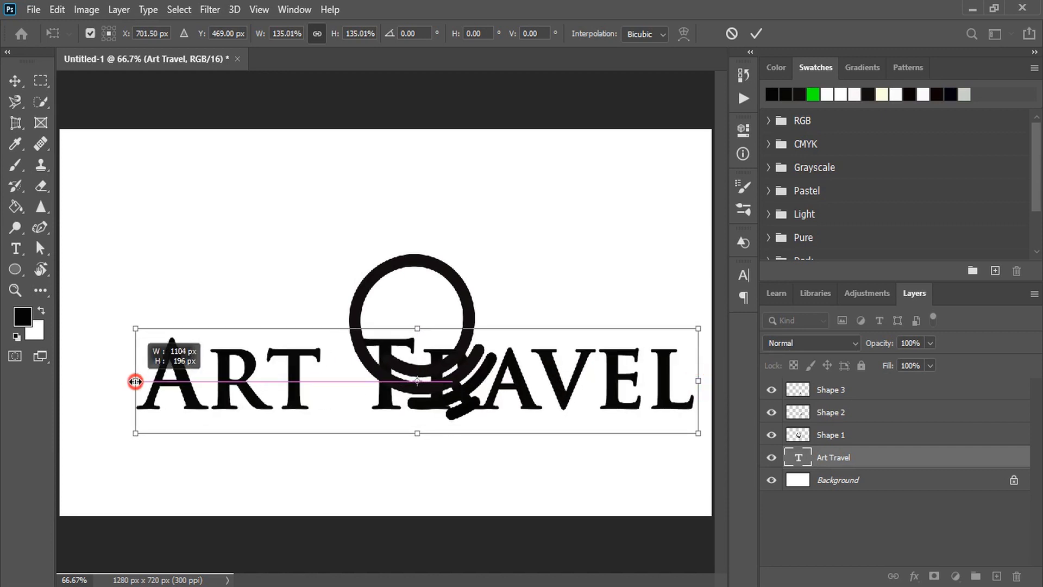
double_click(378, 407)
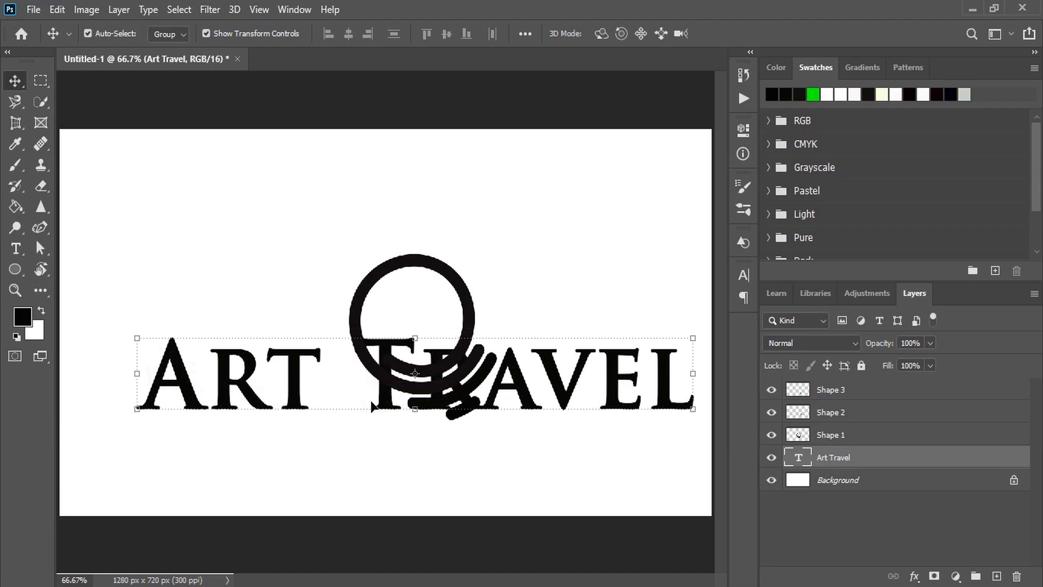
- Add spaces between ART and TRAVEL and shift the text to straddle the emblem
double_click(377, 403)
click(376, 400)
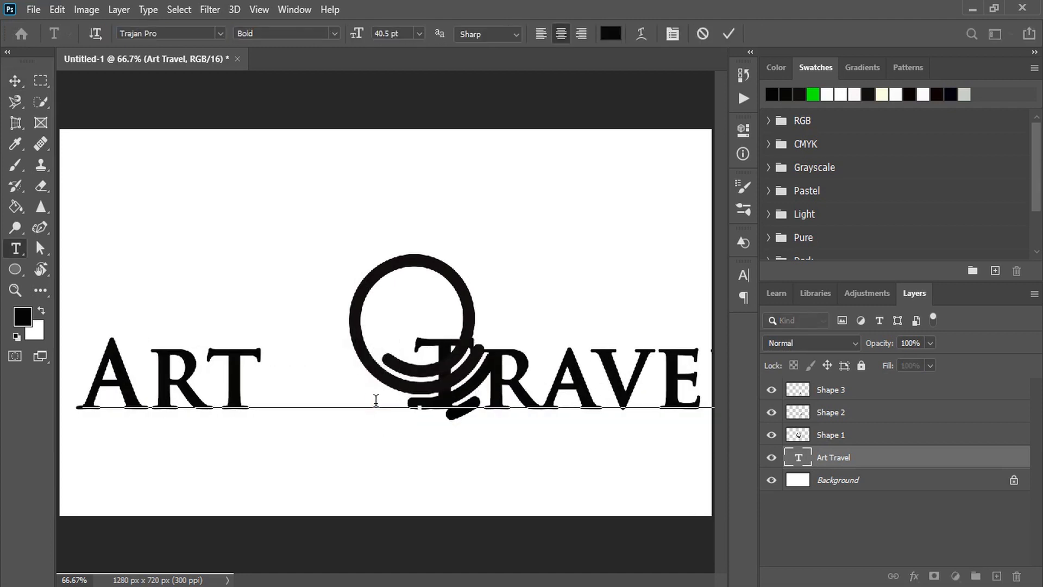
click(14, 82)
drag(229, 364, 291, 363)
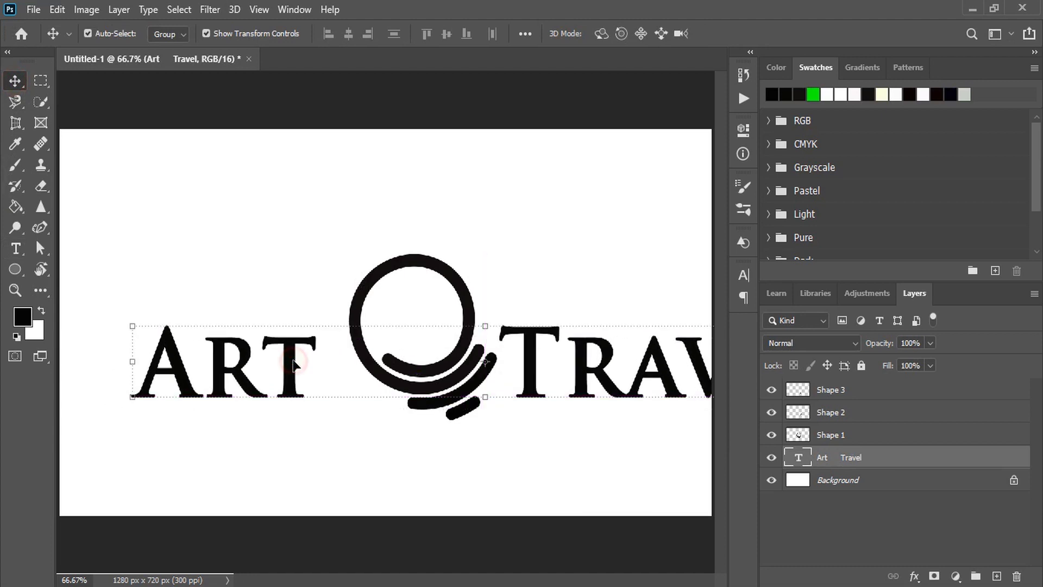
- Delete the extra space after ART in the Art Travel text and commit the edit
double_click(294, 368)
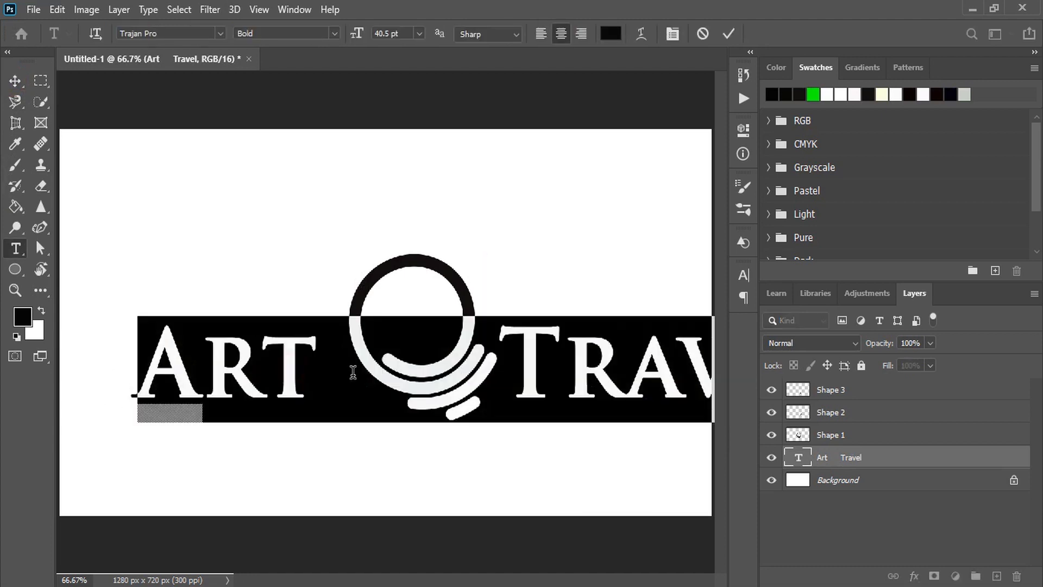
click(353, 371)
key(Delete)
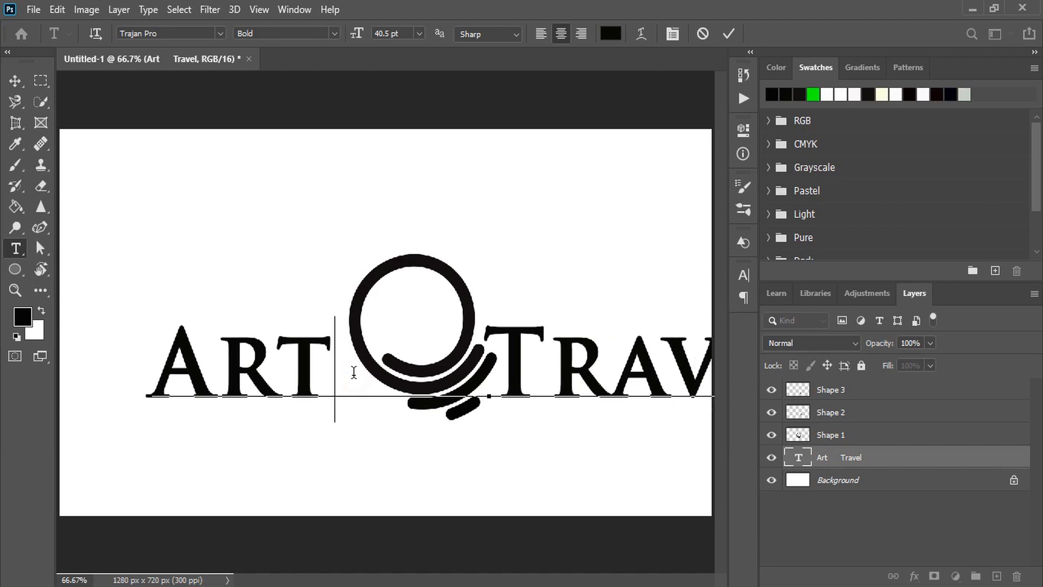
key(ctrl+Return)
key(v)
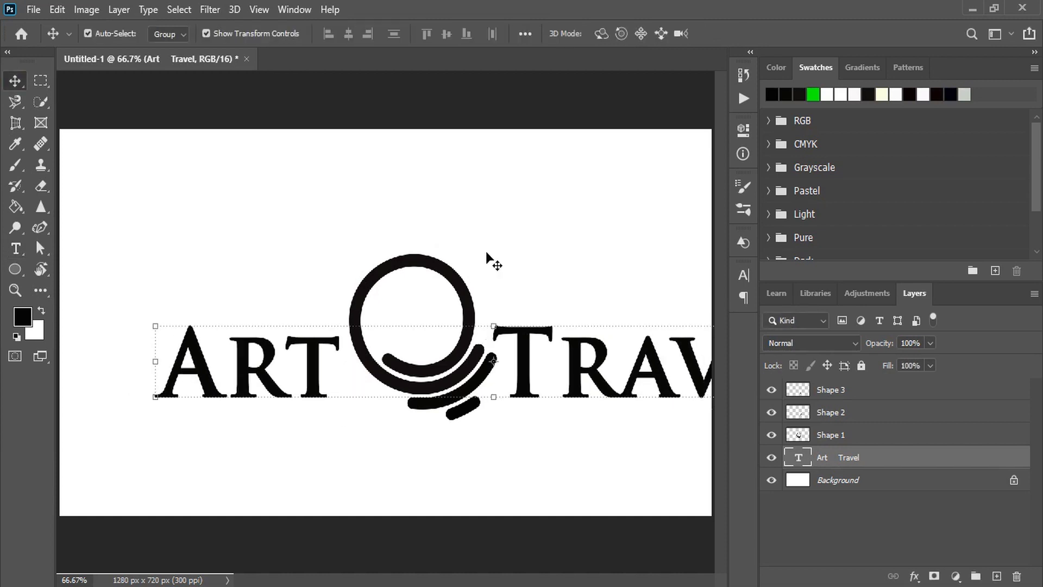
- Rasterize the Art Travel type layer into ordinary pixels
click(554, 263)
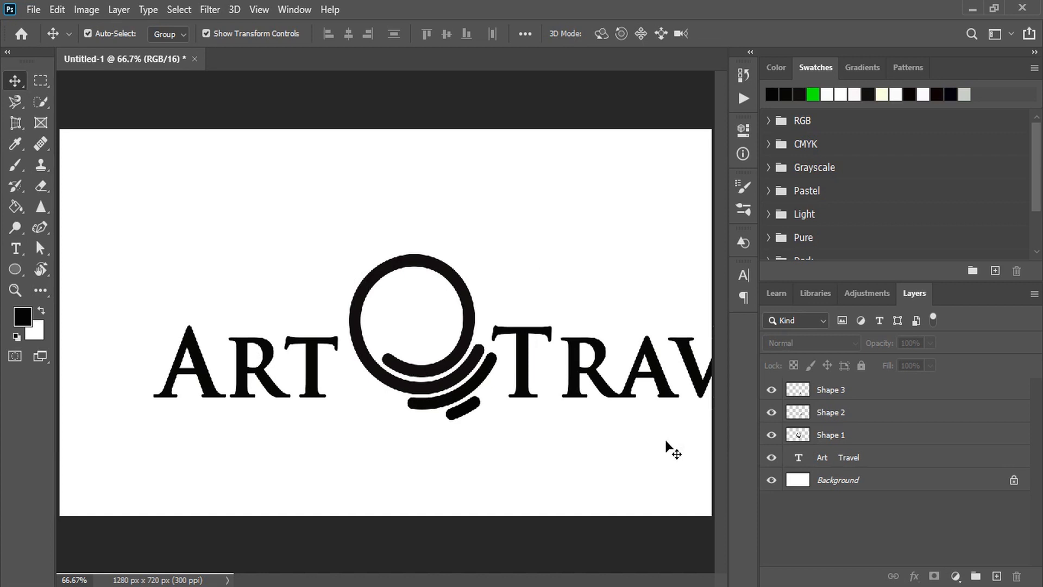
click(641, 371)
right_click(858, 455)
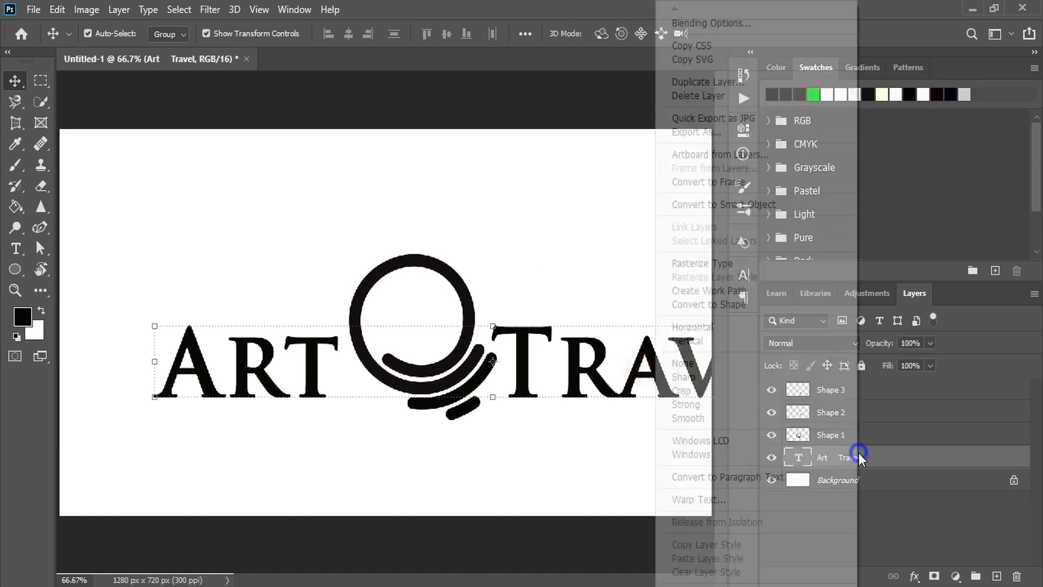
click(728, 263)
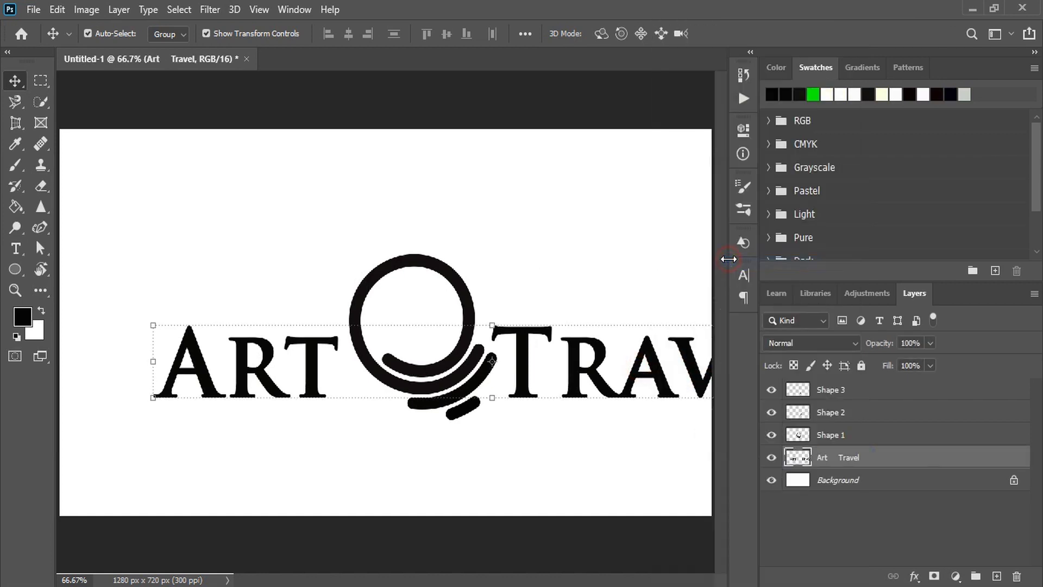
click(534, 258)
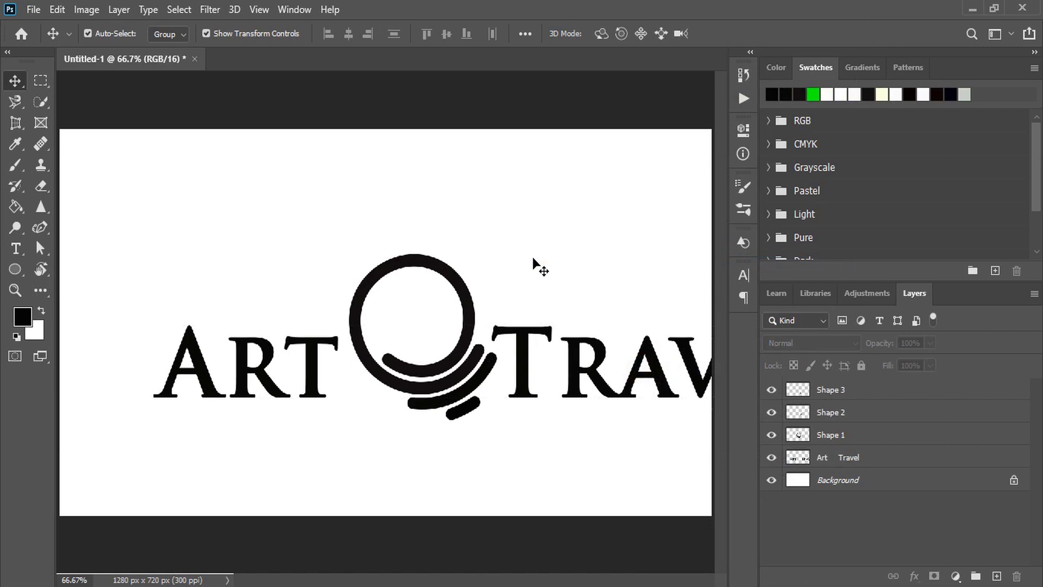
key(ctrl+minus)
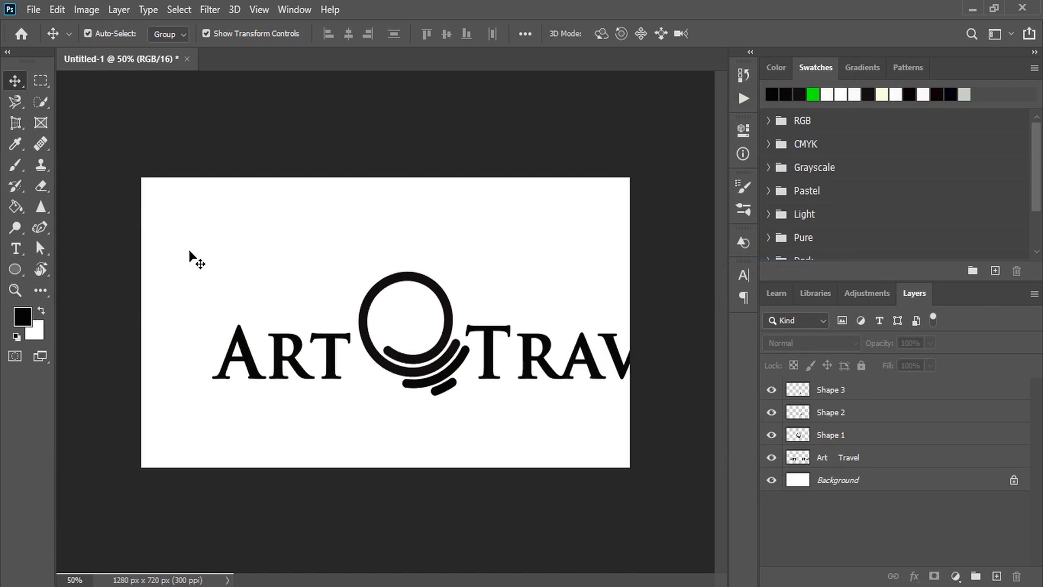
- Scale the selected title and arcs to about 80% and centre them on the canvas
drag(189, 257, 619, 435)
drag(583, 369, 505, 367)
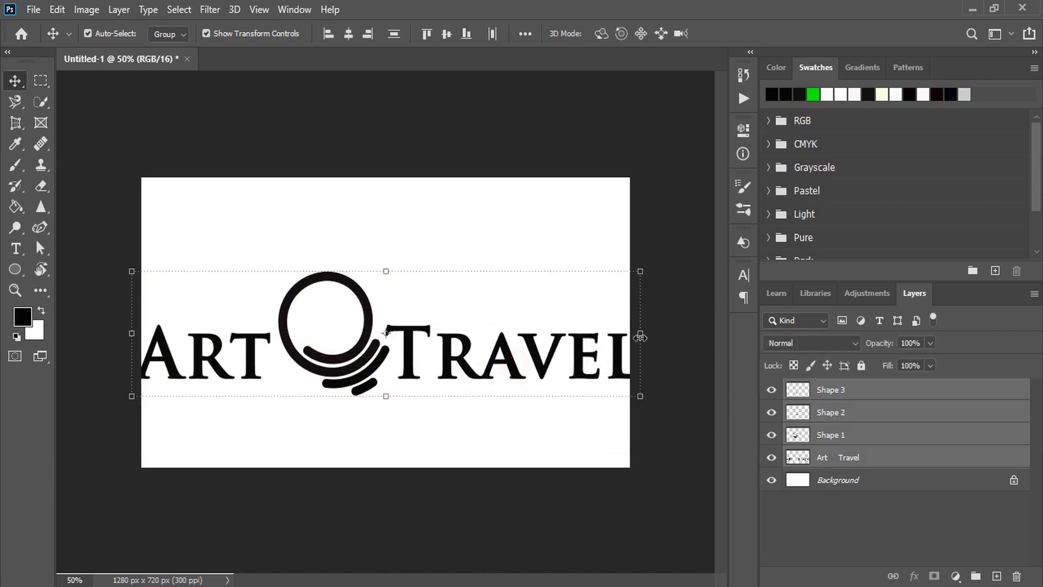
drag(640, 336, 545, 339)
drag(466, 348, 516, 356)
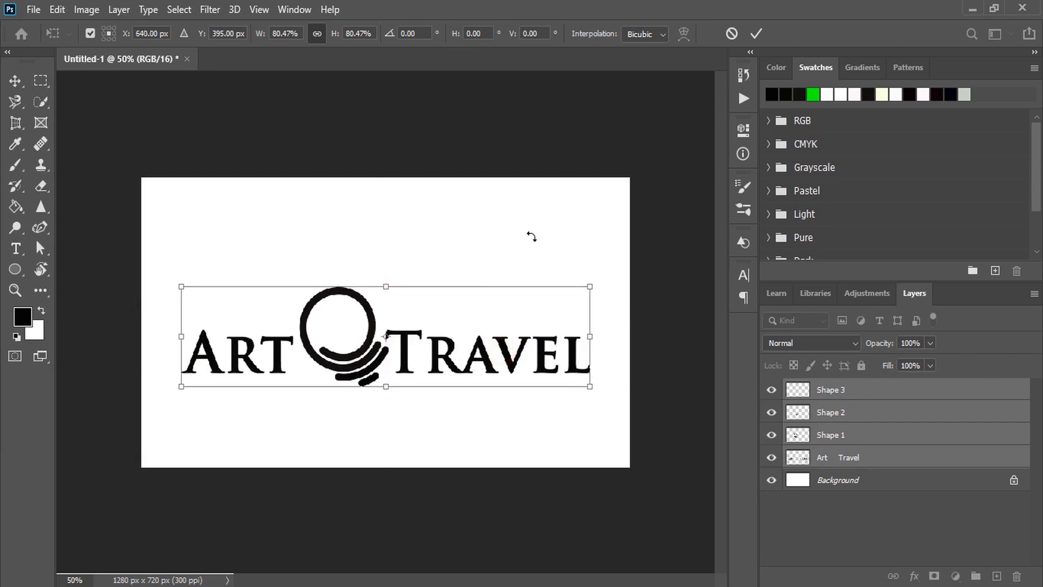
click(756, 33)
click(461, 227)
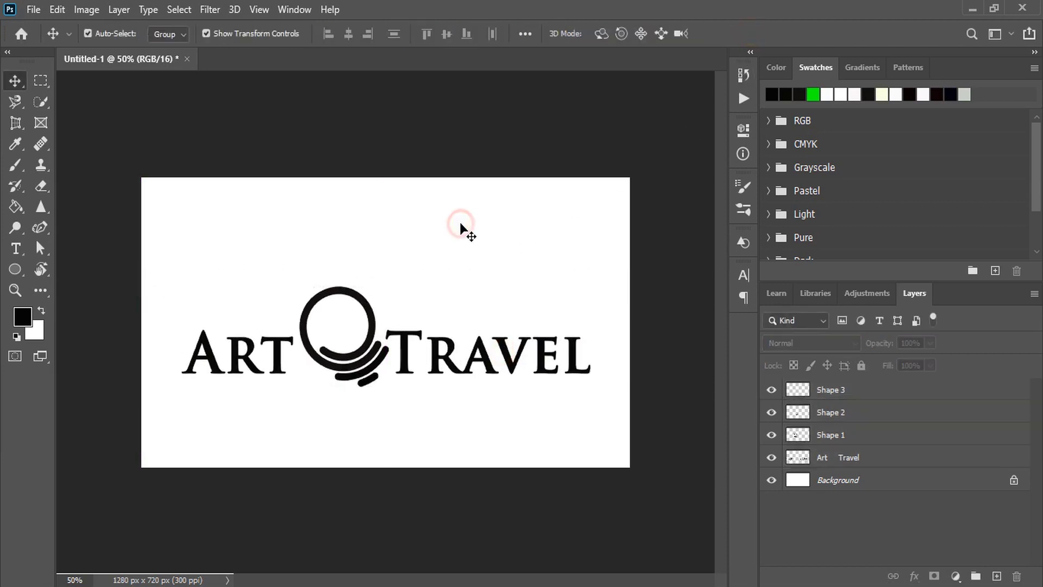
key(ctrl+1)
- With the Pen tool, start a curved path from ART sweeping up through the ring
click(41, 235)
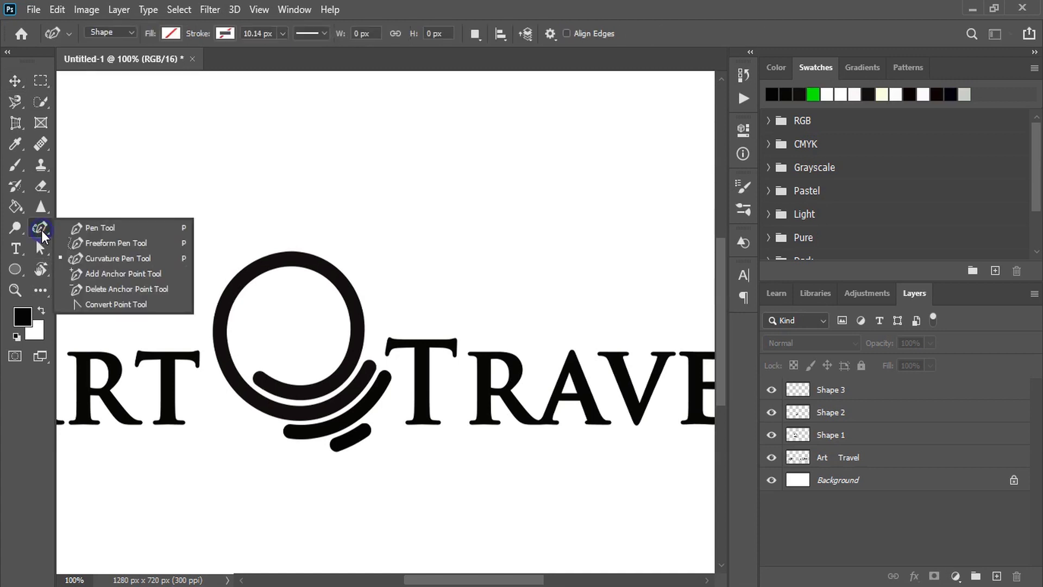
click(97, 226)
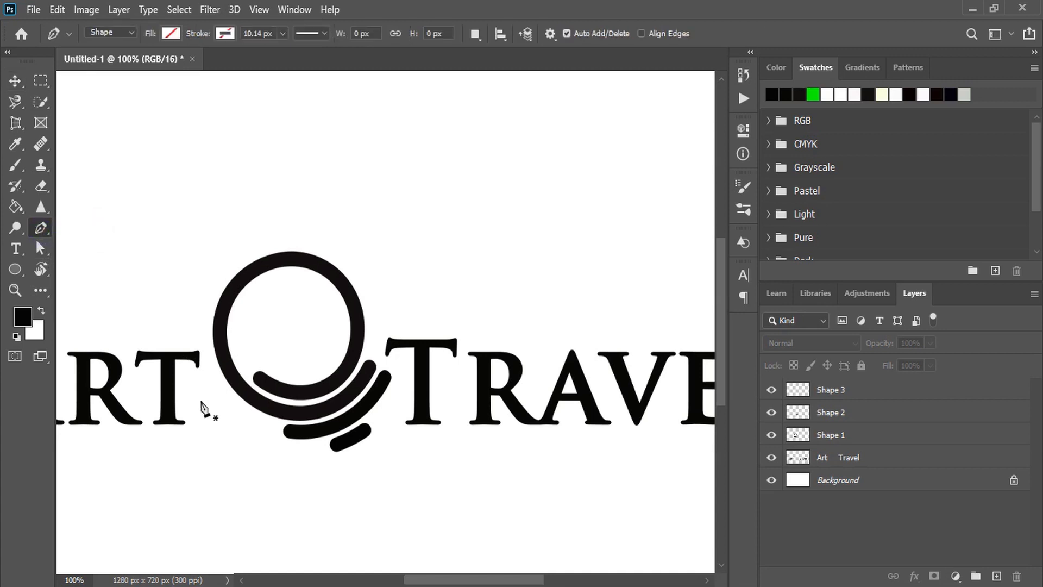
click(123, 381)
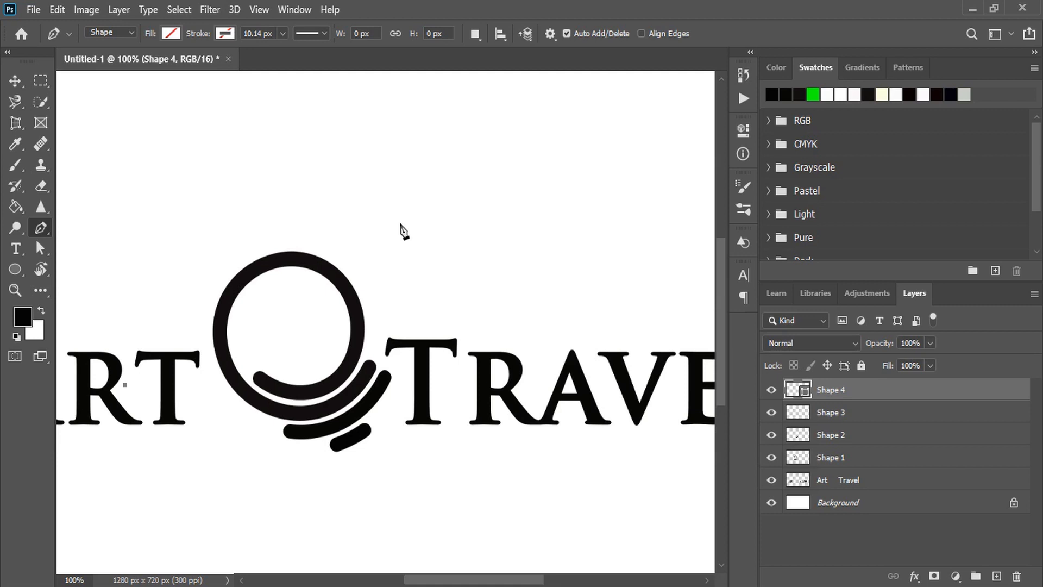
drag(400, 228, 474, 64)
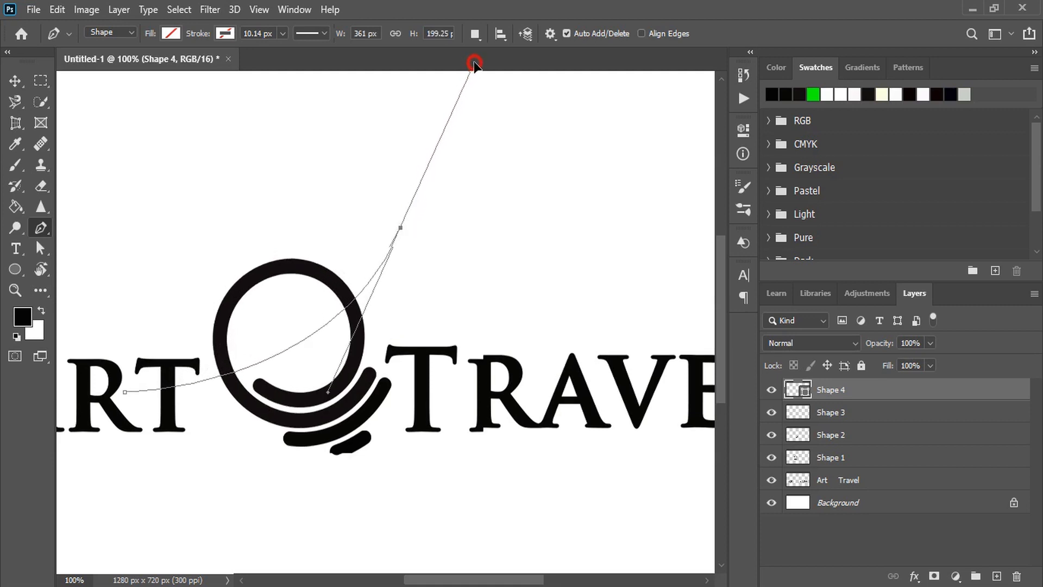
mouse_move(475, 65)
mouse_down()
mouse_move(497, 65)
mouse_move(494, 82)
mouse_up()
drag(475, 118, 391, 245)
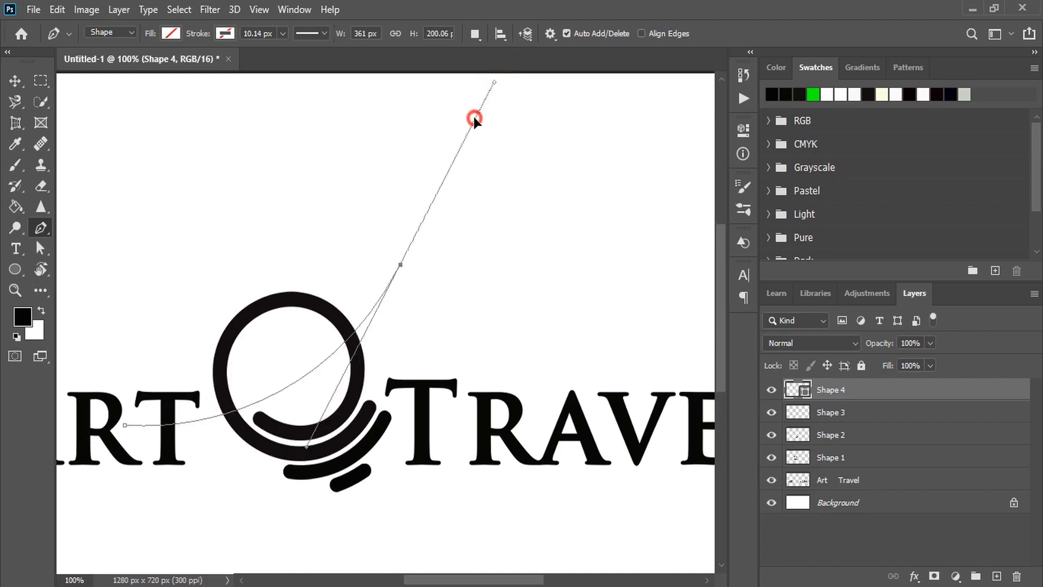
- Break the handle into a sharp arrow tip and curve the path back toward ART
key(alt)
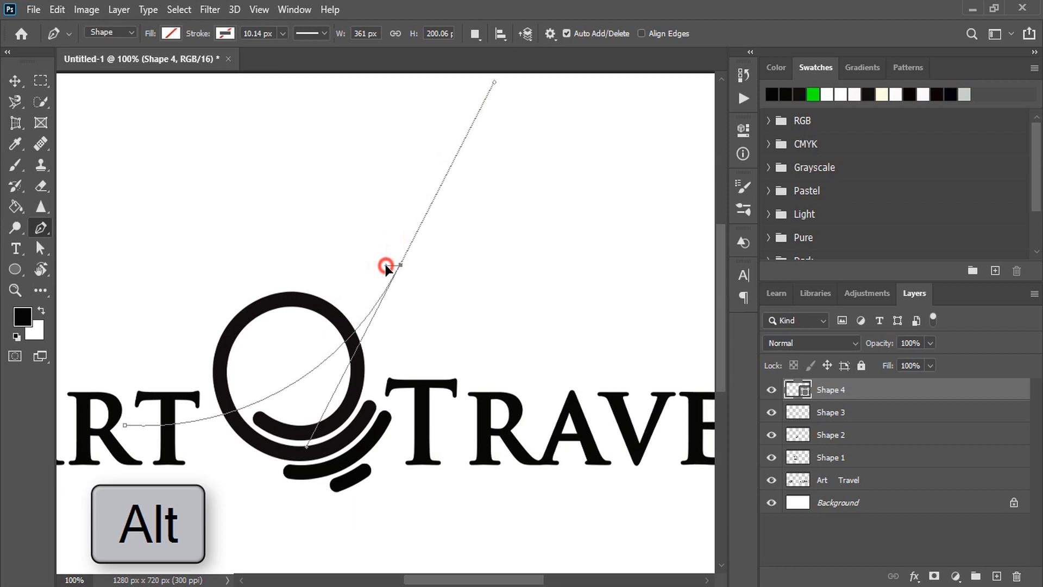
drag(386, 266, 365, 272)
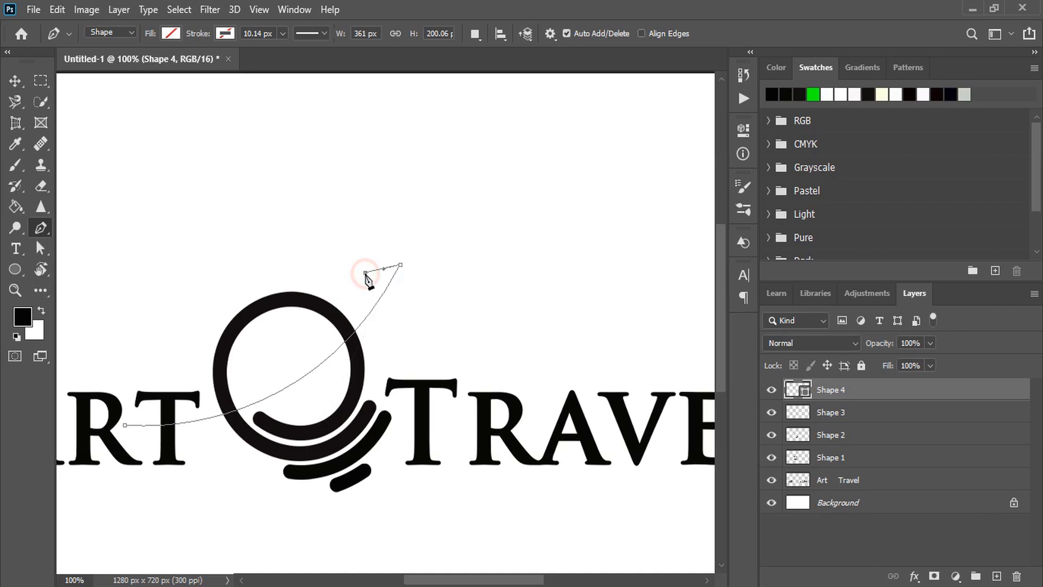
click(425, 240)
key(ctrl+minus)
mouse_move(212, 365)
mouse_down()
mouse_move(75, 322)
mouse_move(61, 342)
mouse_up()
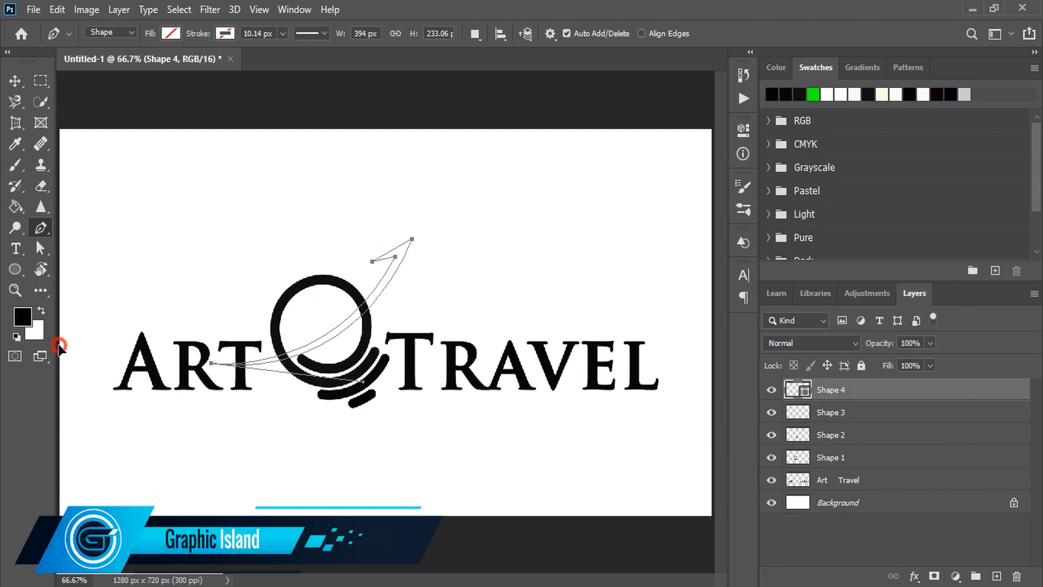
key(ctrl+z)
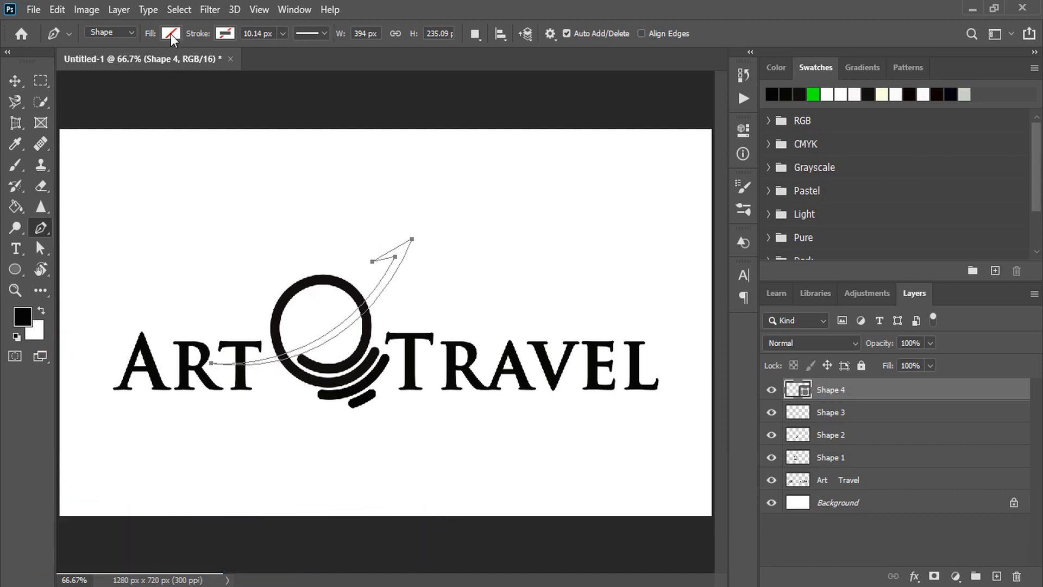
- Fill the curved arrow shape with the green swatch
click(171, 33)
click(117, 119)
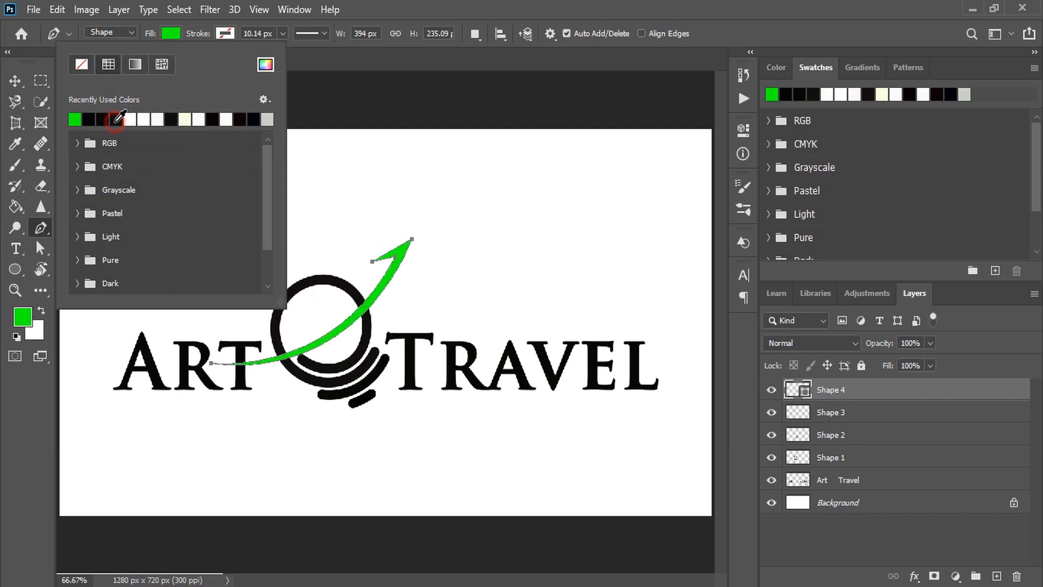
click(15, 81)
click(491, 263)
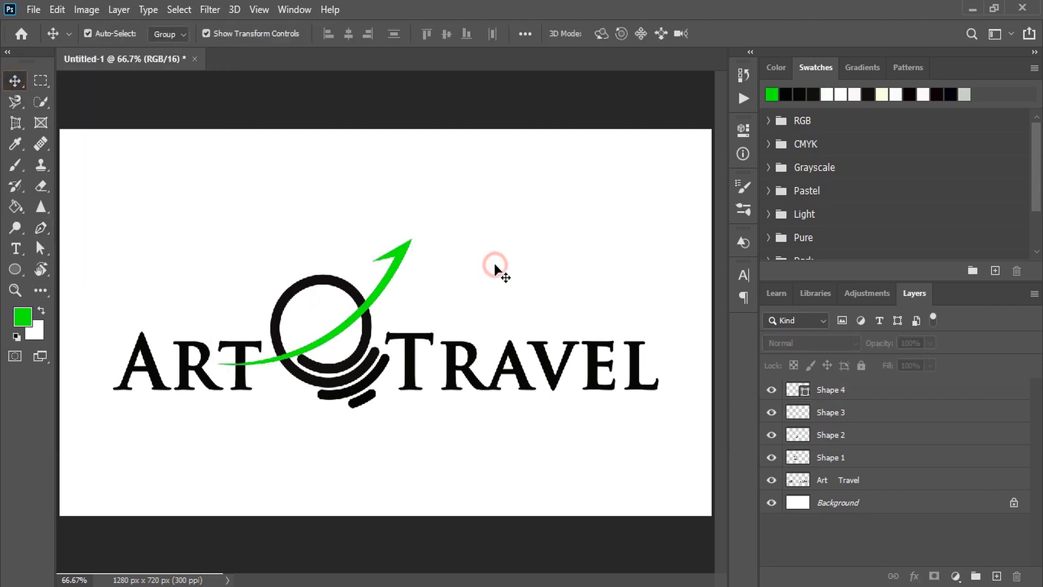
- Nudge the Art Travel text layer up two steps
click(239, 344)
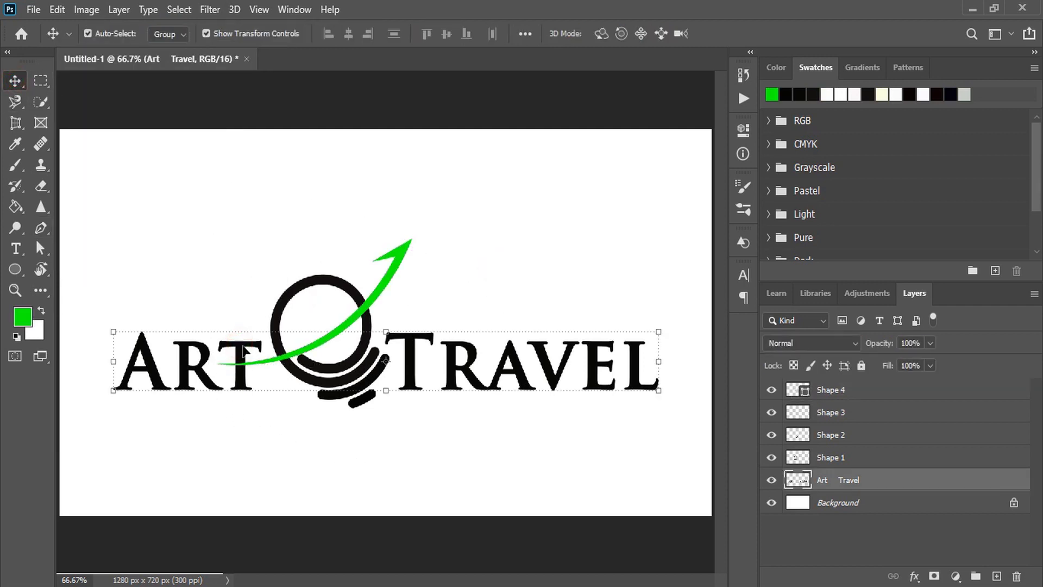
key(Up)
key(Up)
key(Up)
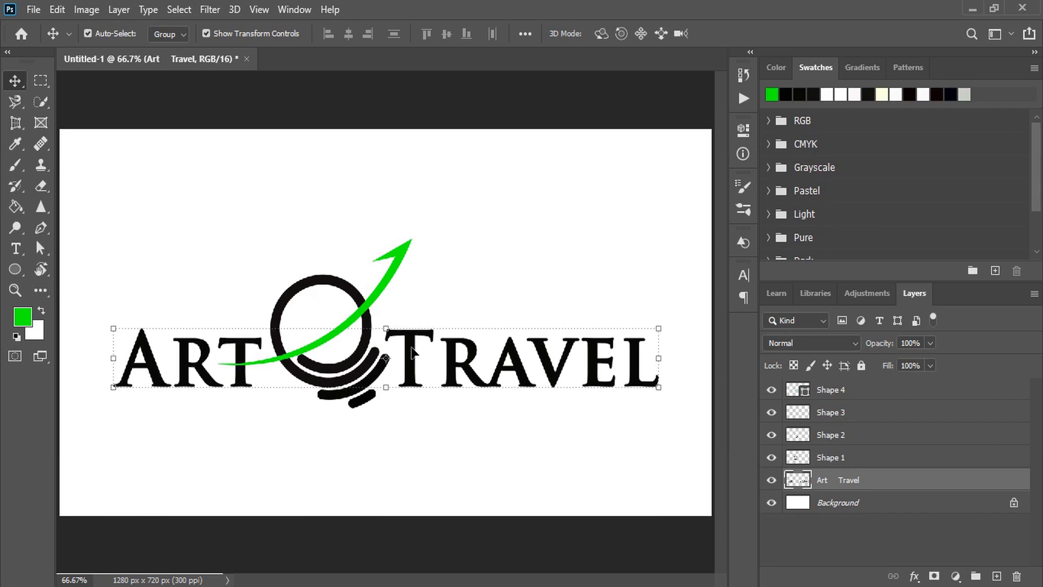
key(Up)
key(Up)
key(Up)
key(Up)
key(Up)
key(Up)
key(Up)
key(Up)
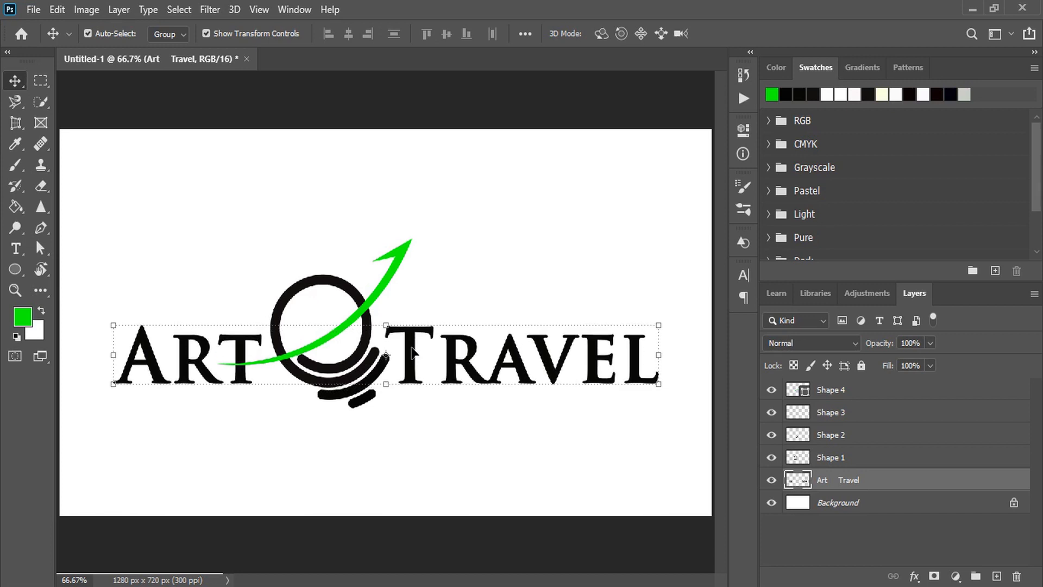
click(471, 280)
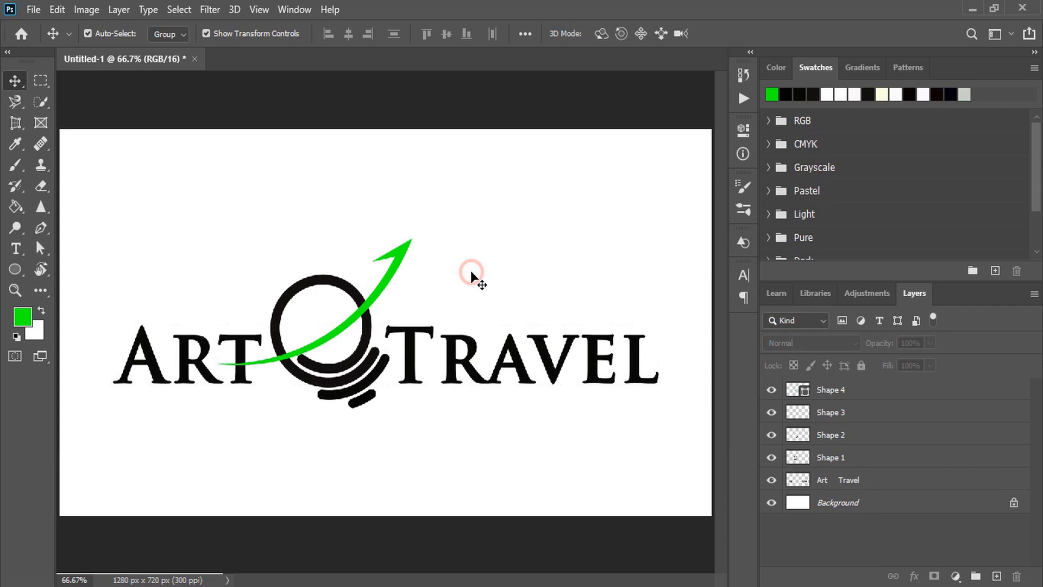
- Move the green arrow slightly up and to the left
click(391, 280)
drag(387, 280, 380, 274)
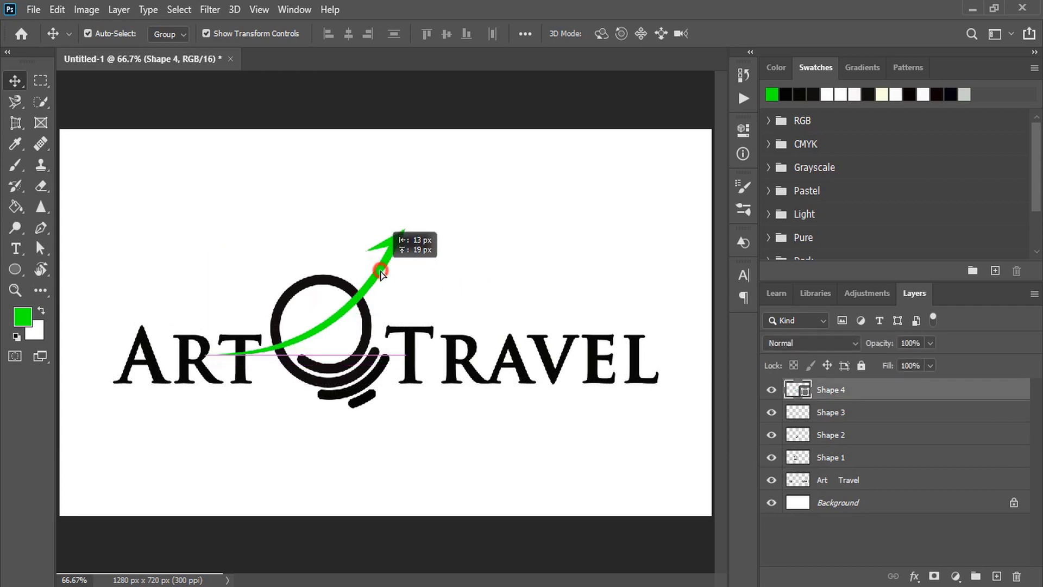
click(478, 258)
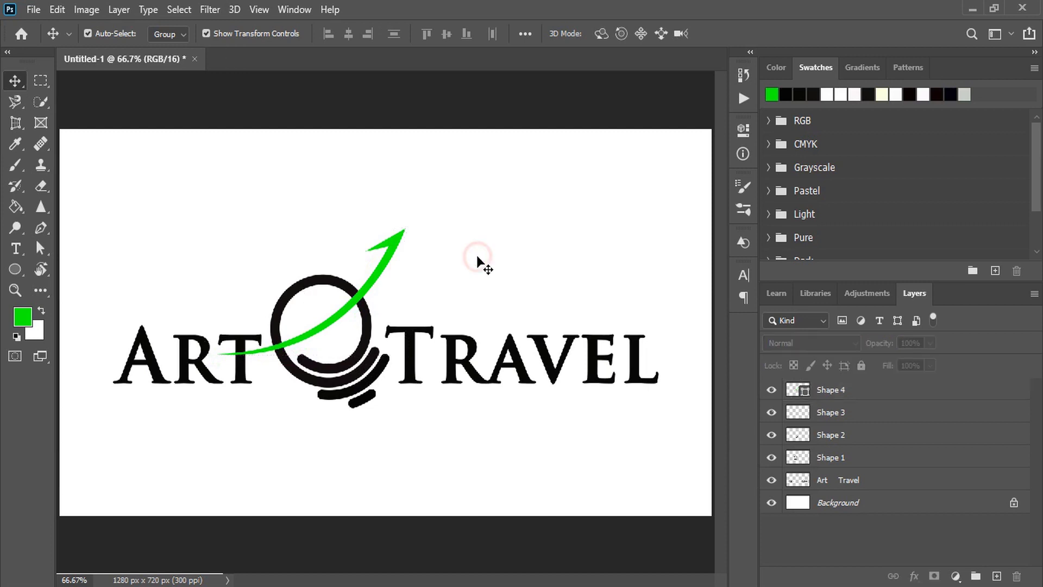
key(ctrl+plus)
key(p)
- Trace a second curved arrow path from the tip beneath the green arrow, closing it
click(415, 194)
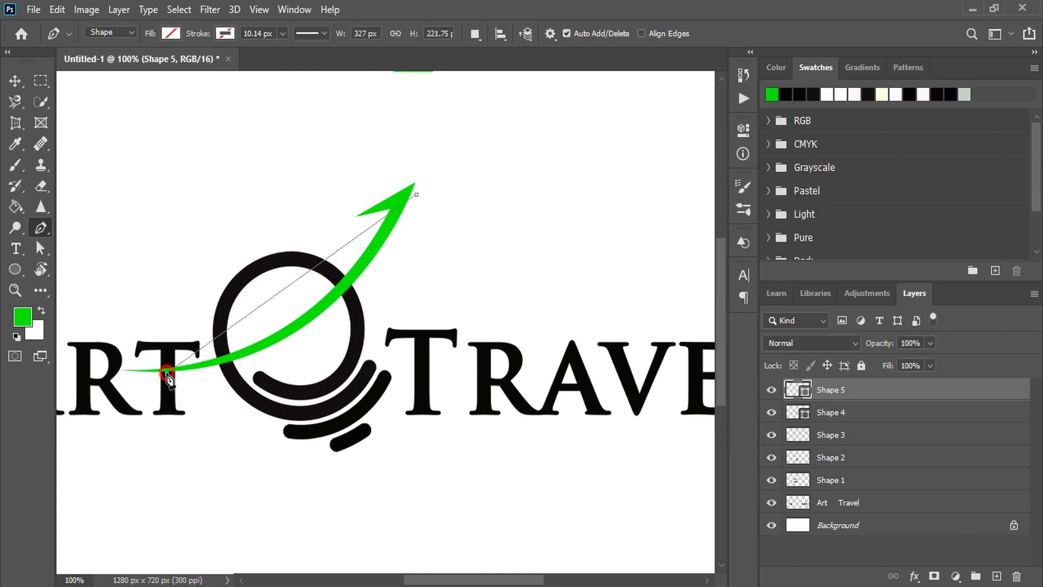
mouse_move(151, 375)
mouse_down()
mouse_move(22, 375)
mouse_move(131, 380)
mouse_move(142, 392)
mouse_up()
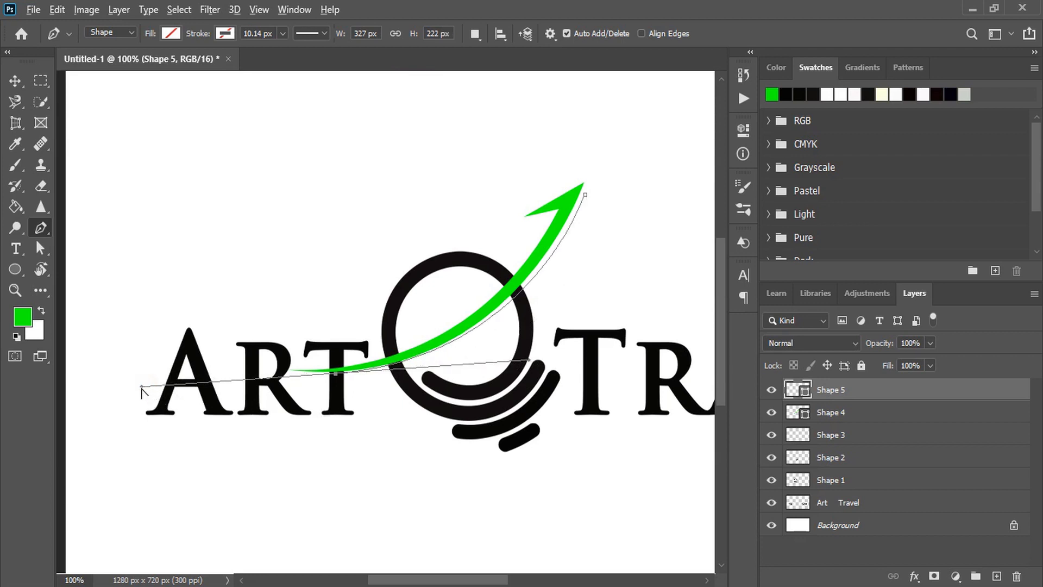
drag(142, 389, 397, 382)
drag(361, 372, 361, 373)
click(706, 580)
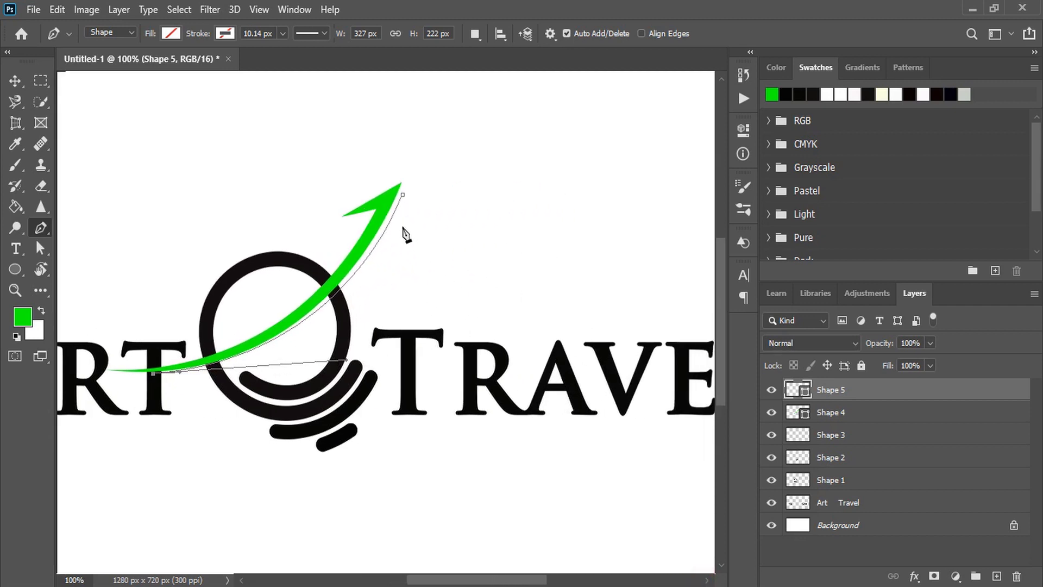
mouse_move(403, 228)
mouse_down()
mouse_move(481, 88)
mouse_move(481, 109)
mouse_move(417, 233)
mouse_up()
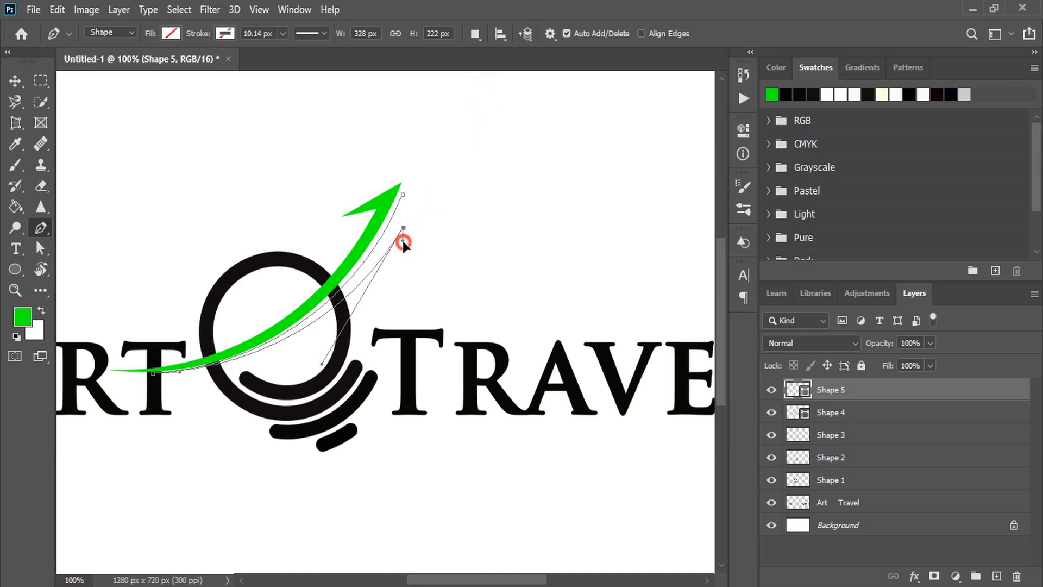
mouse_move(403, 240)
mouse_down()
mouse_move(405, 264)
mouse_move(411, 254)
mouse_up()
click(403, 197)
- Fill the new arrow shape black
click(175, 118)
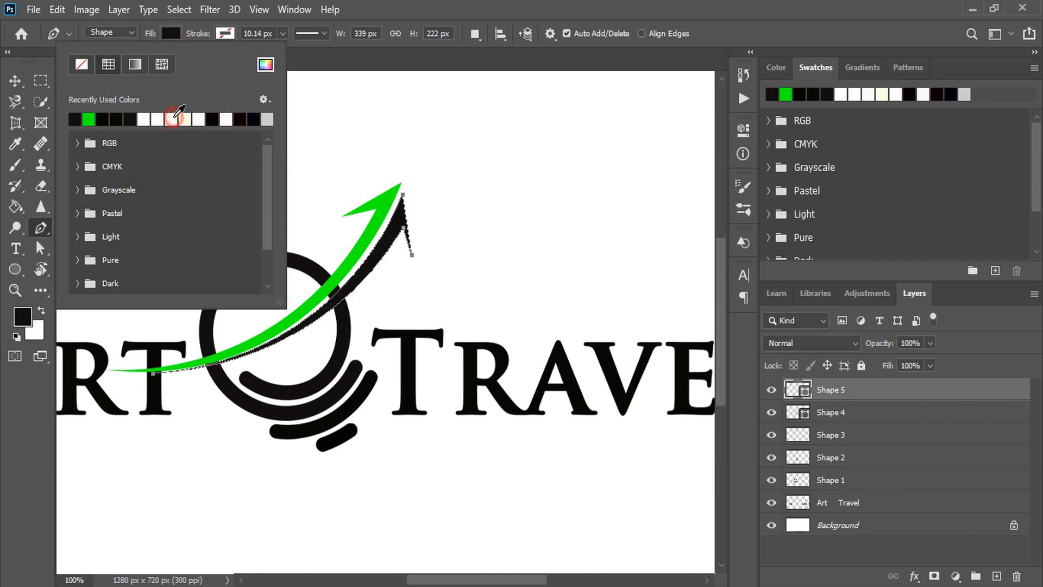
key(v)
click(459, 199)
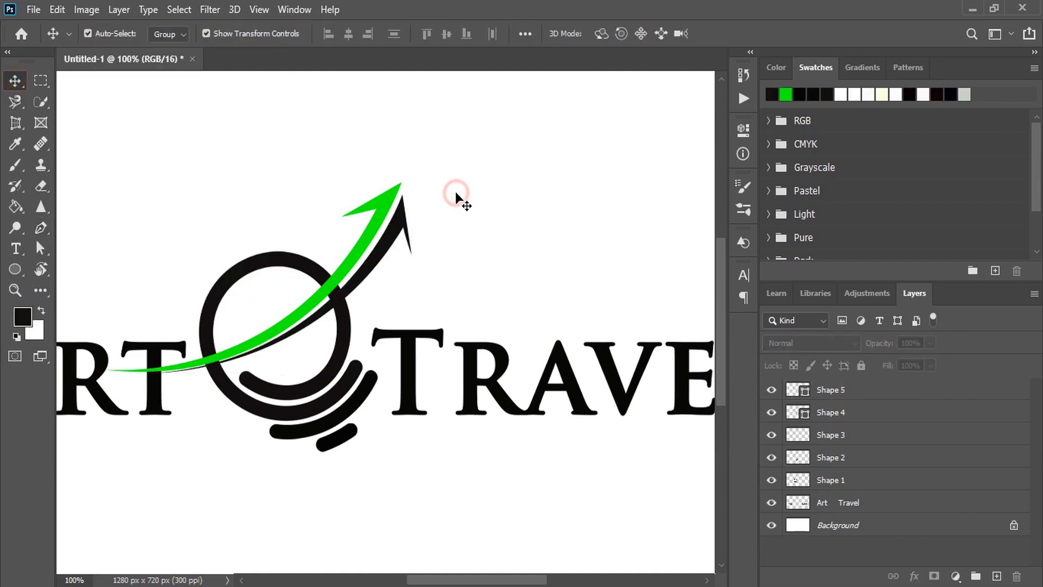
click(408, 236)
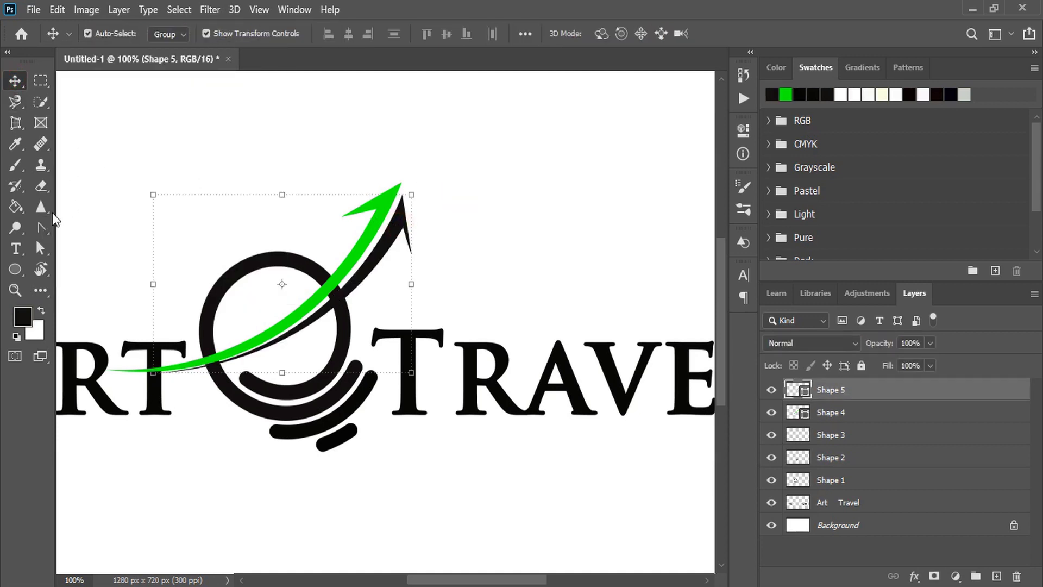
- Reveal the black arrow's anchors with Convert Point, and duplicate the green arrow up-left
right_click(41, 228)
click(90, 302)
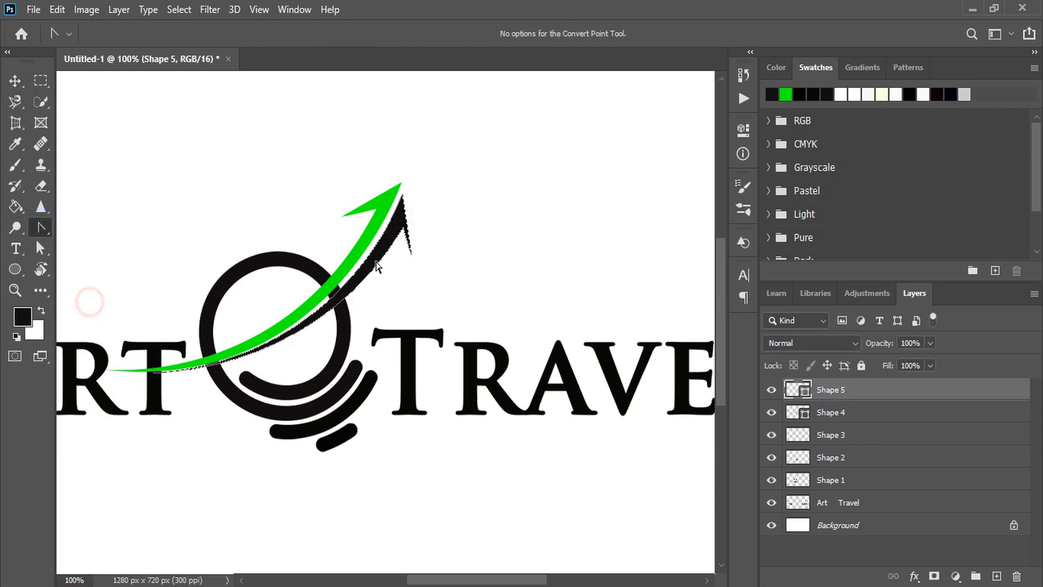
click(404, 231)
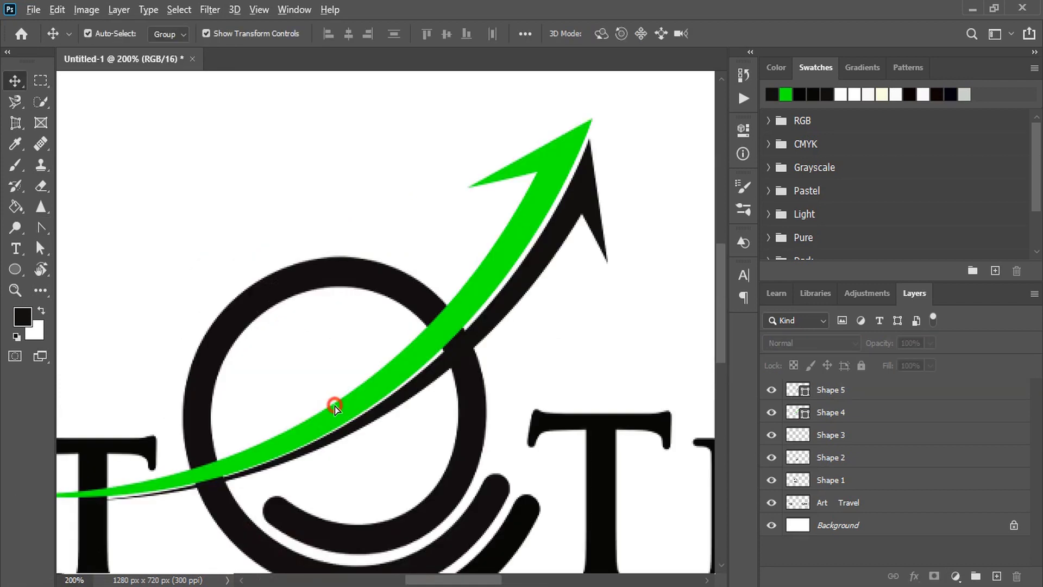
drag(334, 405, 332, 403)
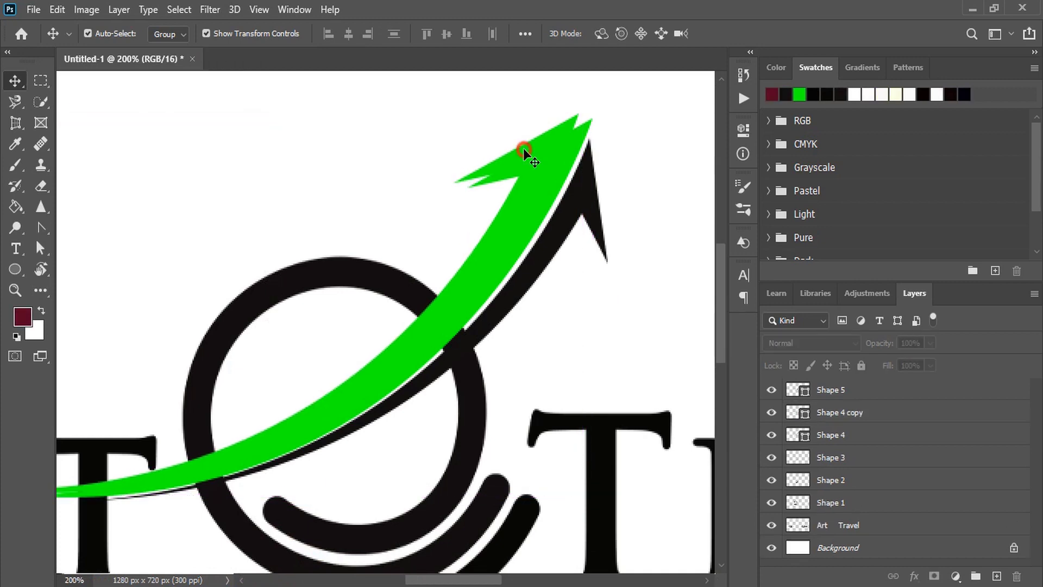
- Rasterize the green arrow copy and fill it dark red
right_click(845, 414)
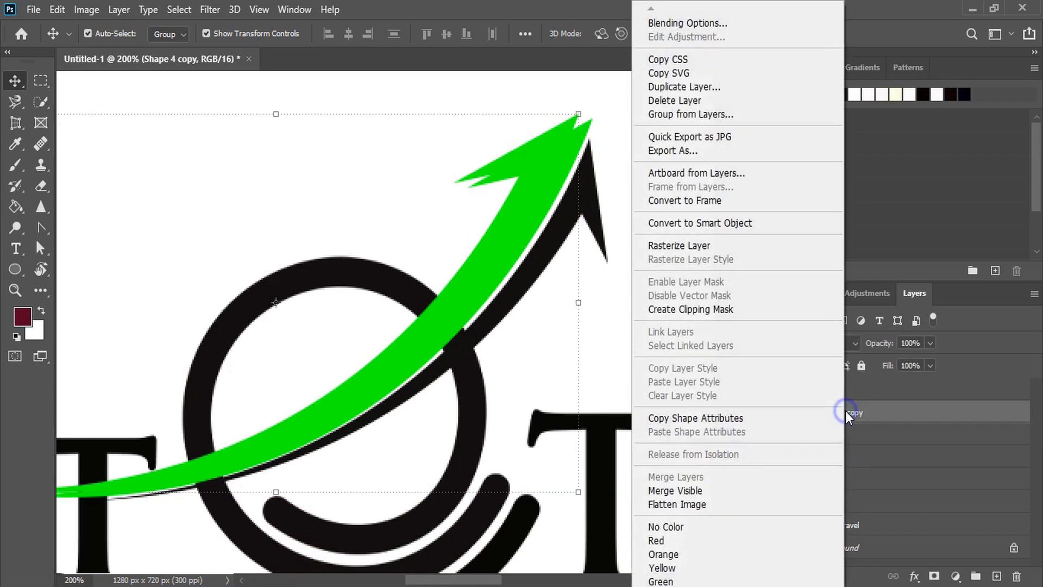
click(682, 247)
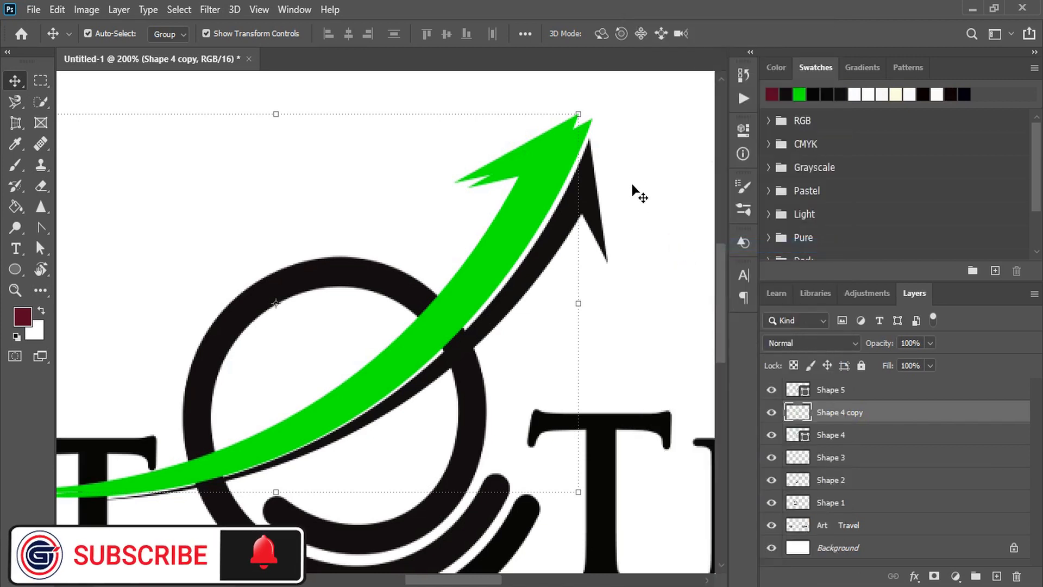
click(618, 160)
click(559, 129)
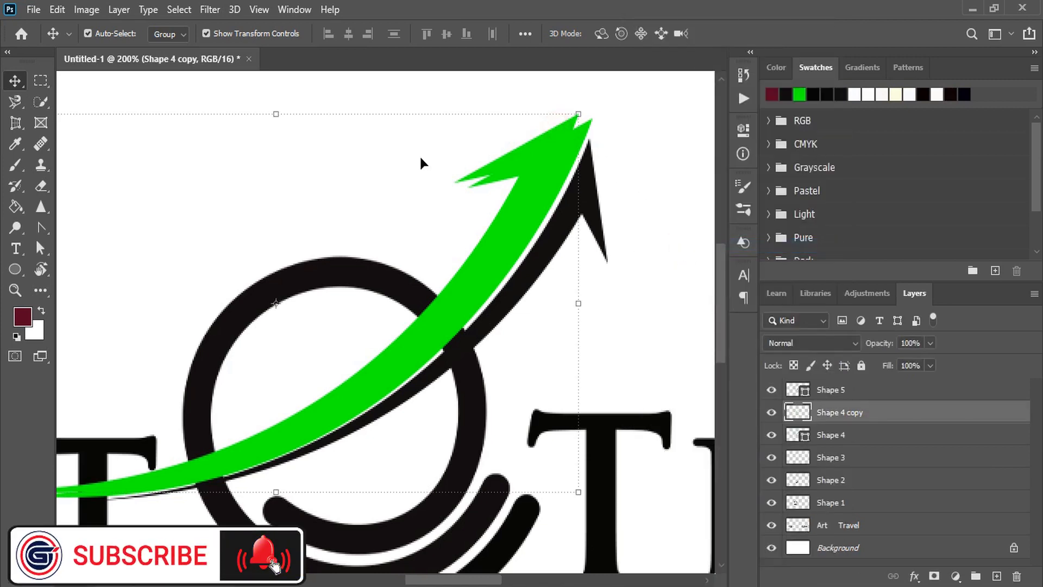
click(16, 207)
click(537, 151)
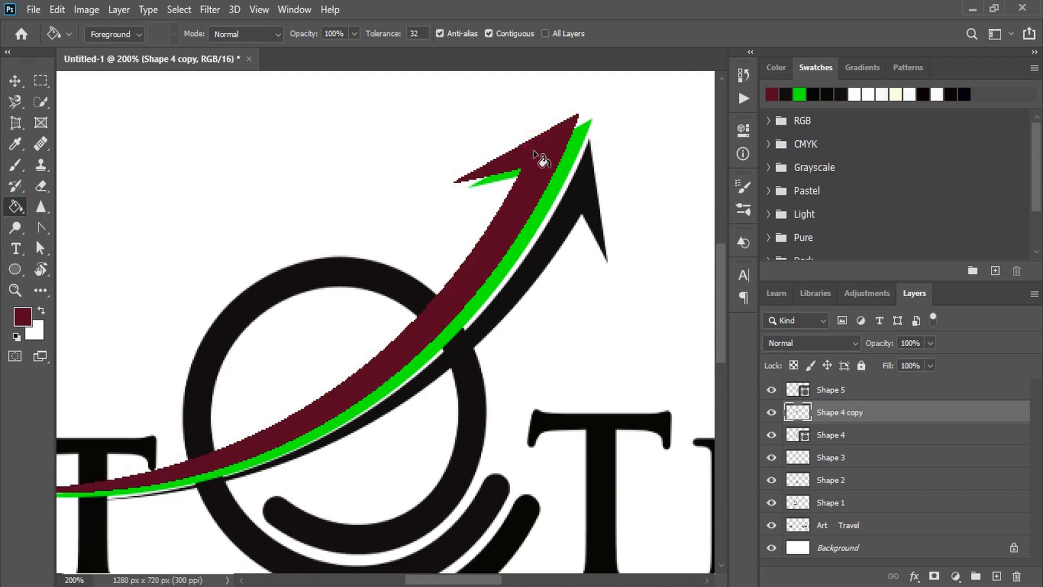
click(16, 80)
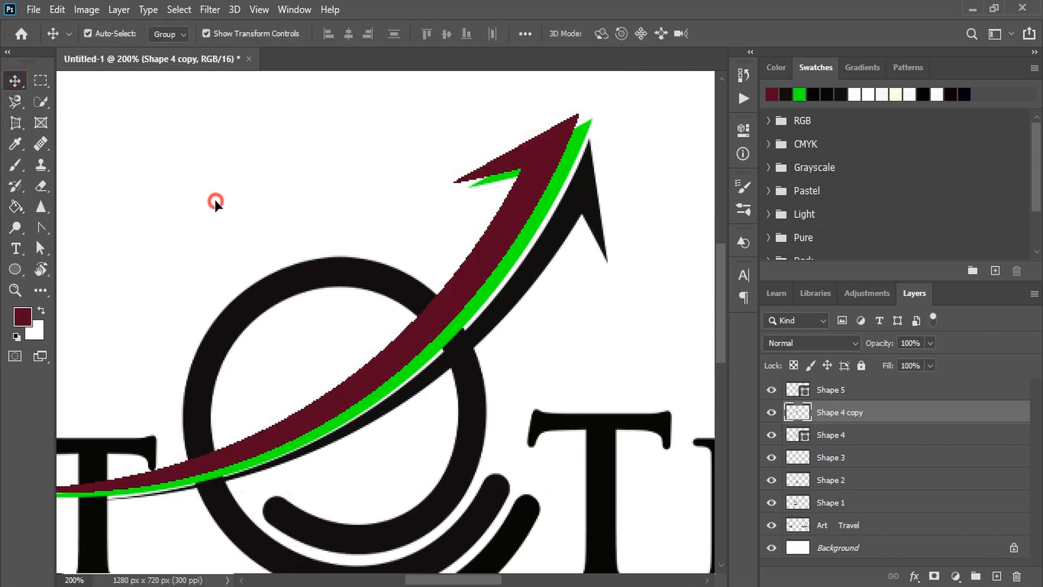
click(215, 200)
click(512, 218)
- Cut the dark red arrow's outline out of the ring and lettering, then move the copy aside
click(42, 105)
click(494, 245)
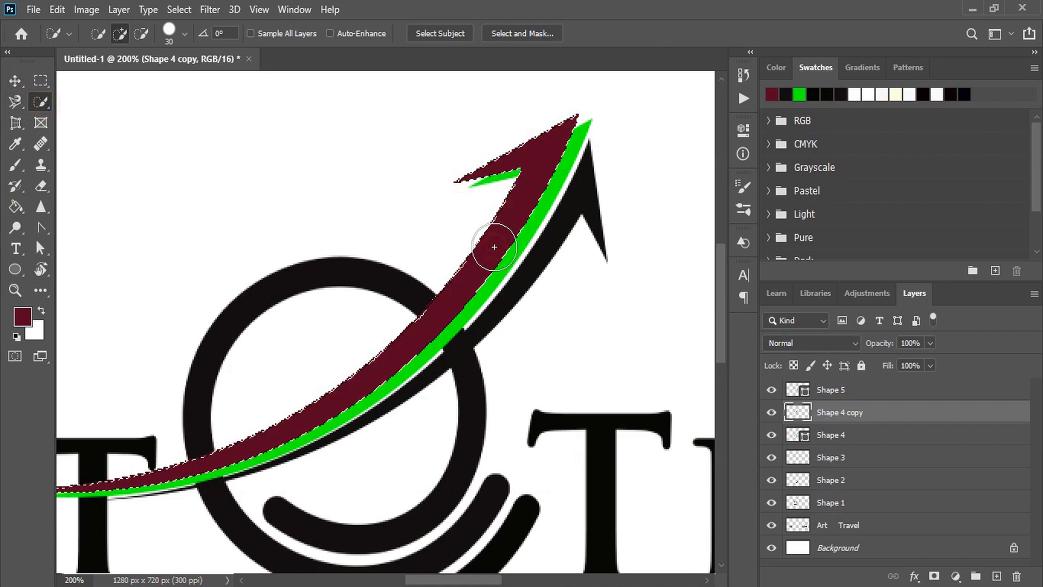
key(v)
click(312, 163)
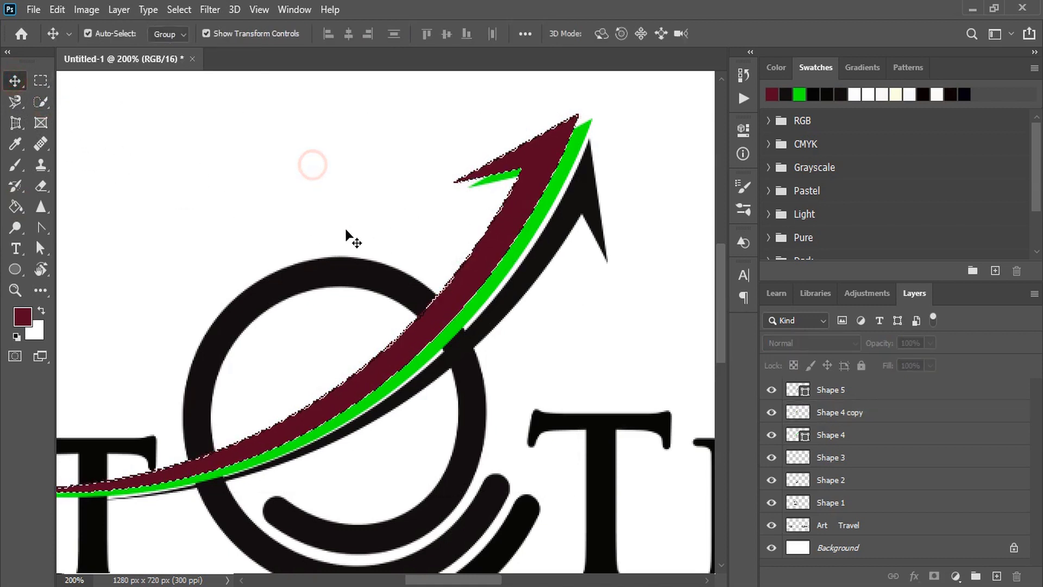
click(374, 280)
key(Delete)
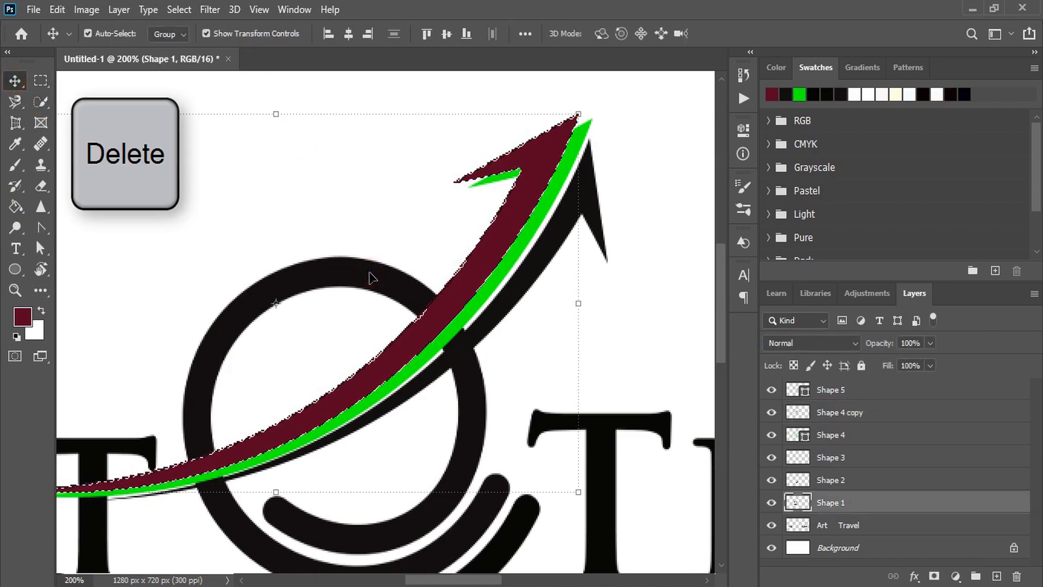
click(144, 451)
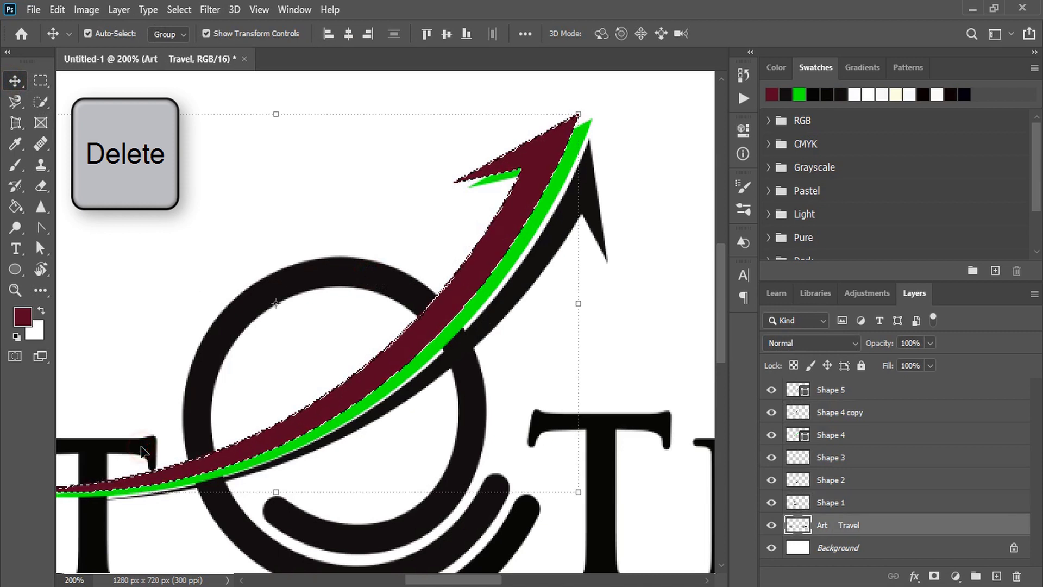
key(ctrl+d)
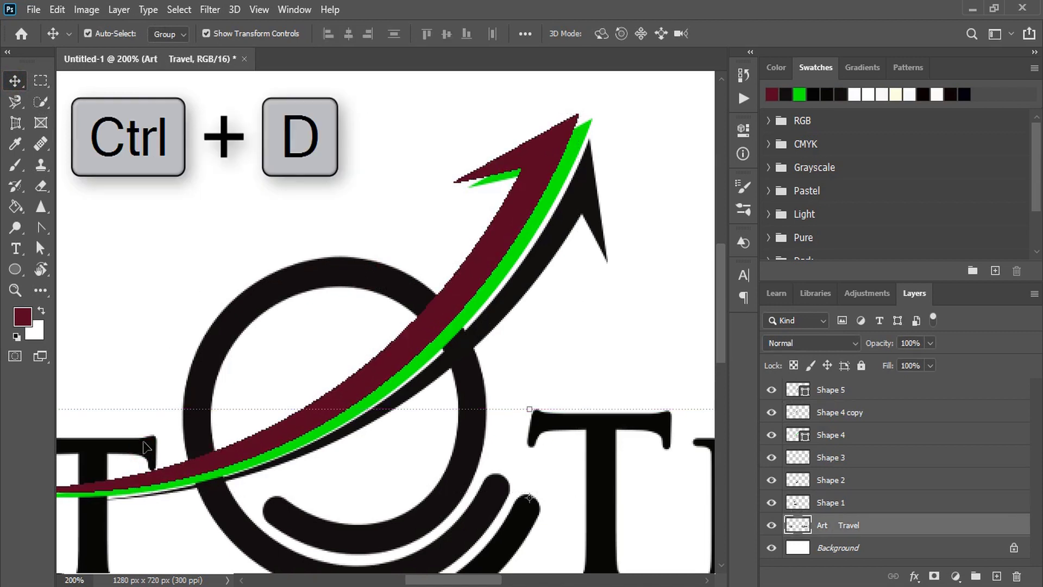
drag(459, 294, 379, 228)
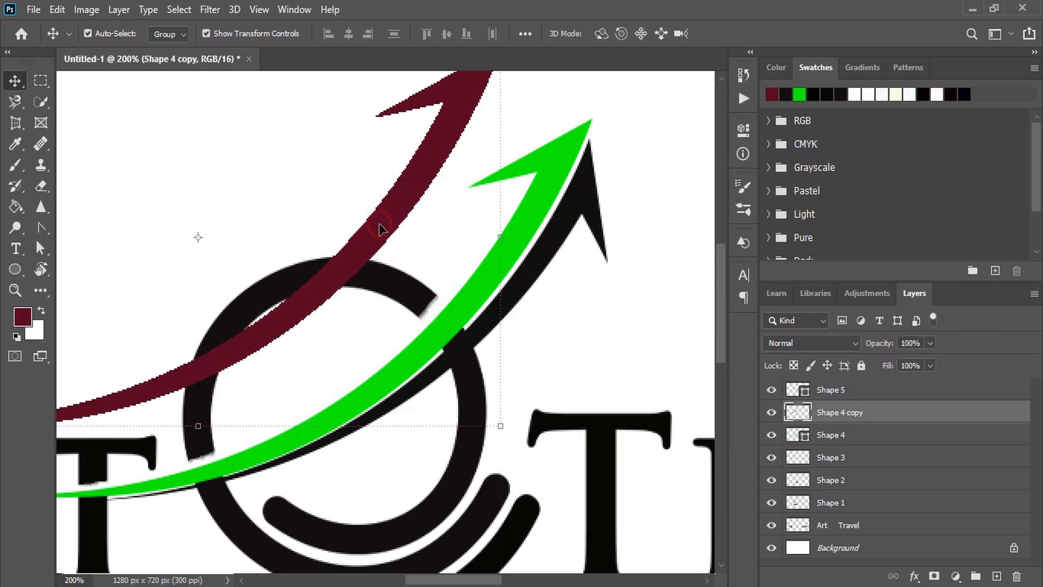
- Delete the dark red helper arrow and zoom in on the ring's lower-left edge
key(Delete)
scroll(231, 475, down, 2)
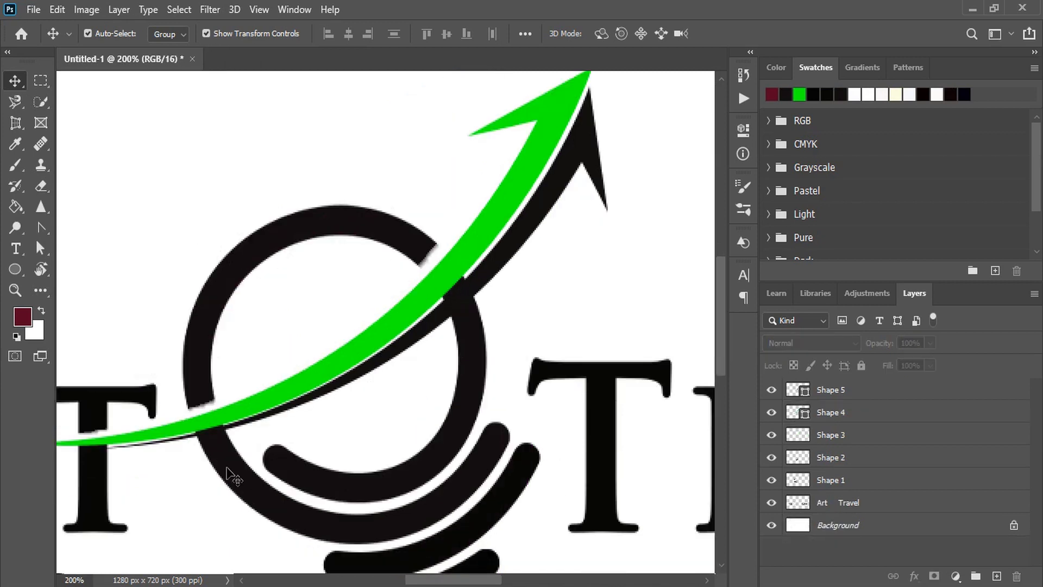
click(230, 474)
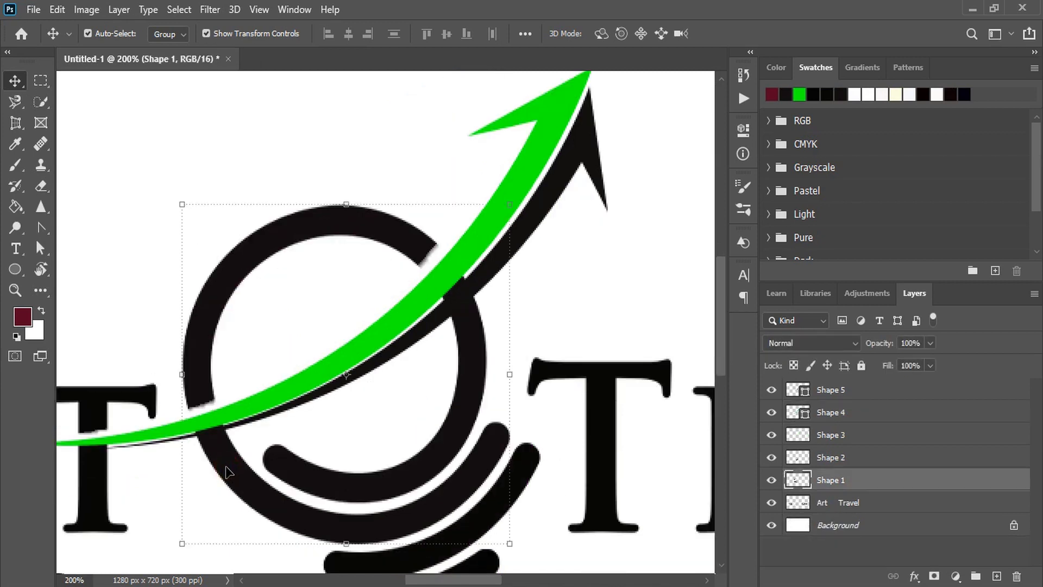
click(16, 289)
drag(179, 402, 273, 484)
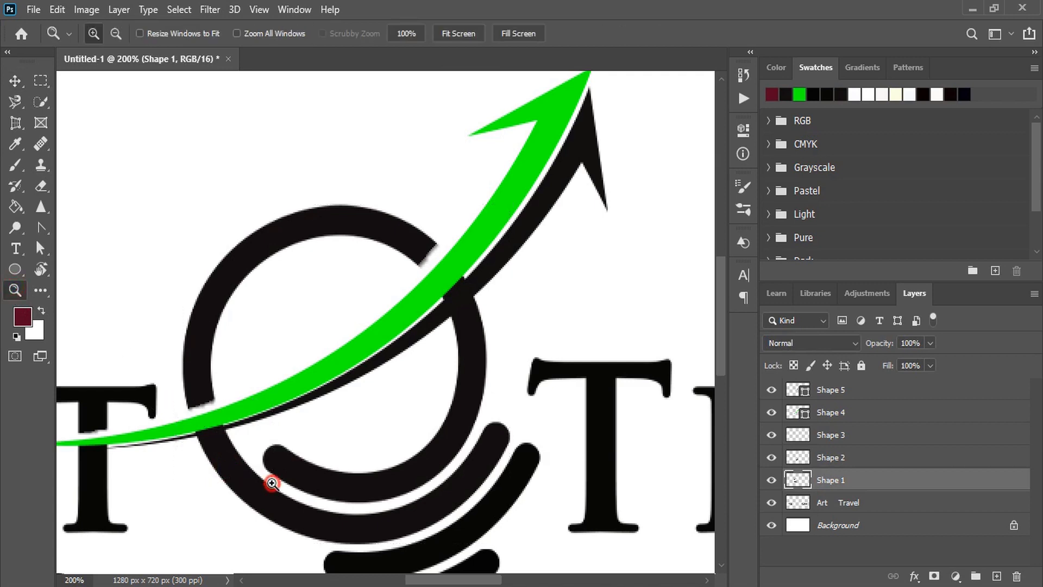
click(15, 80)
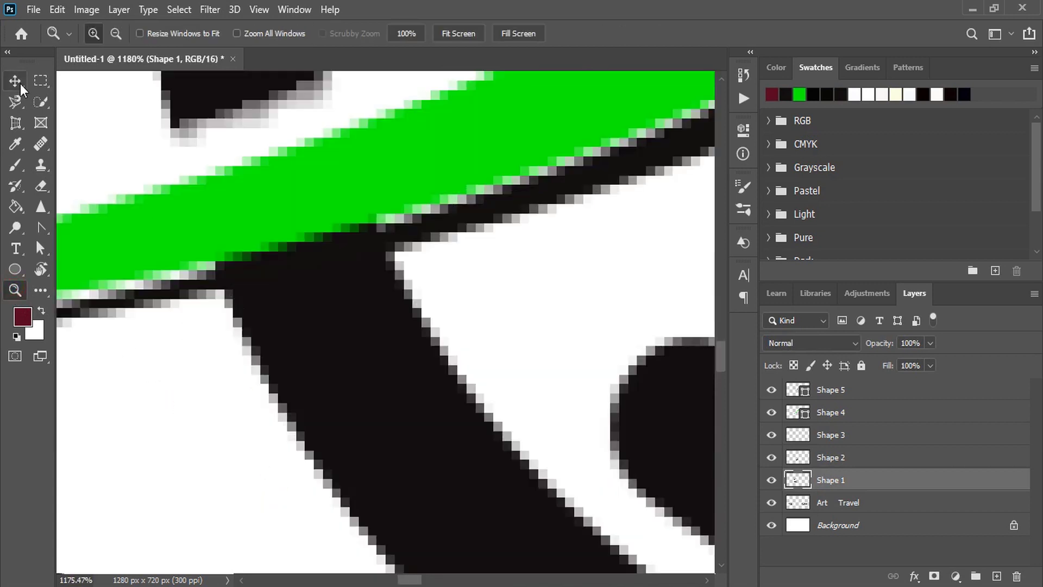
click(475, 311)
click(374, 365)
- Erase the dark fringe below the green band with a small eraser brush
click(41, 186)
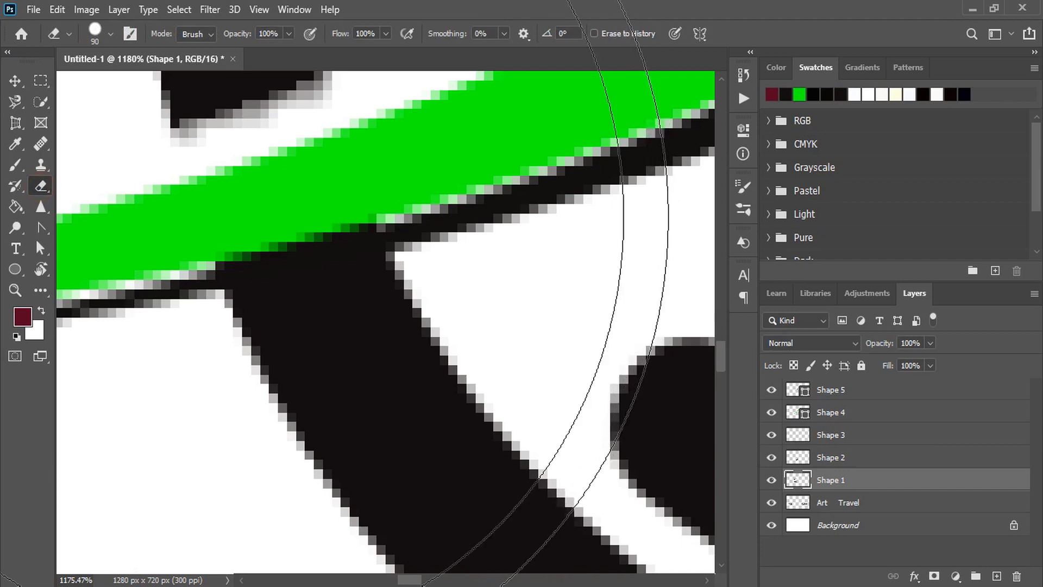
key(bracketleft)
key(bracketleft)
key(bracketleft)
key(bracketleft)
key(bracketleft)
key(bracketleft)
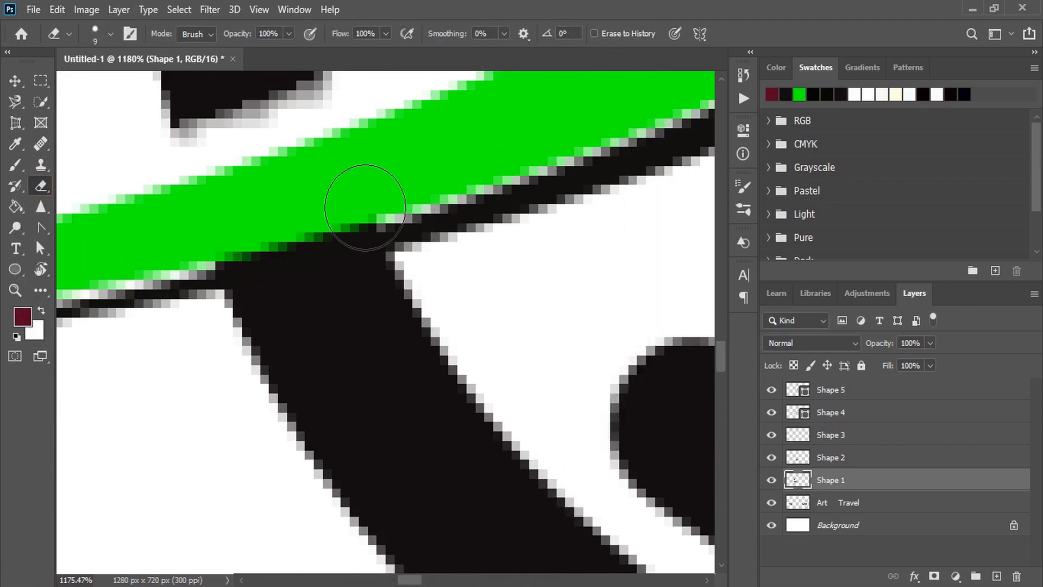
click(363, 201)
mouse_move(364, 202)
mouse_down()
mouse_move(172, 236)
mouse_move(360, 204)
mouse_move(182, 249)
mouse_up()
mouse_move(562, 302)
mouse_down()
mouse_move(559, 291)
mouse_move(435, 413)
mouse_move(576, 285)
mouse_up()
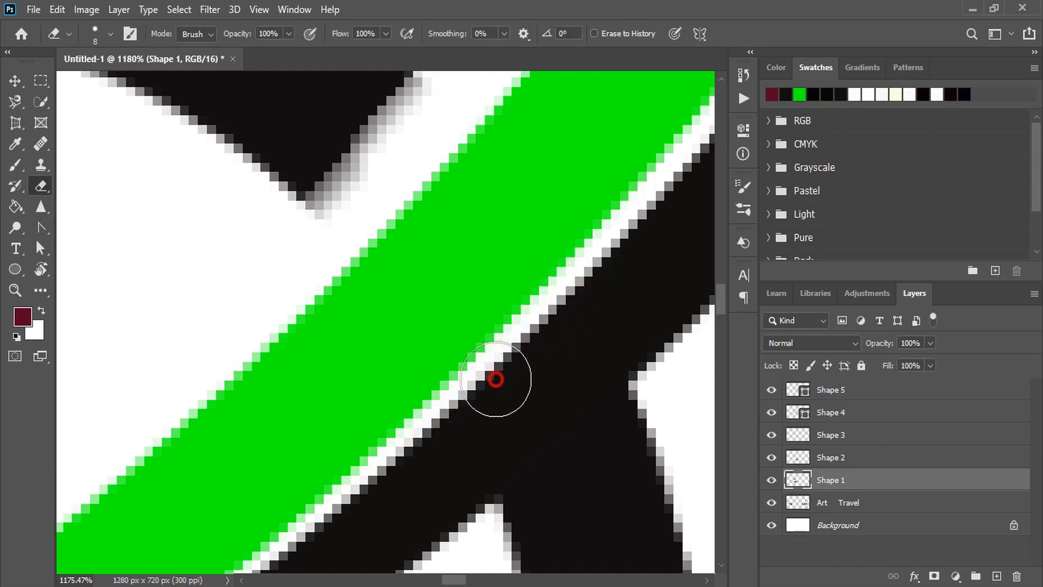
- Fill the three emblem arcs, the ring's lower half and the arrow underside blue
click(15, 80)
click(164, 234)
key(ctrl+0)
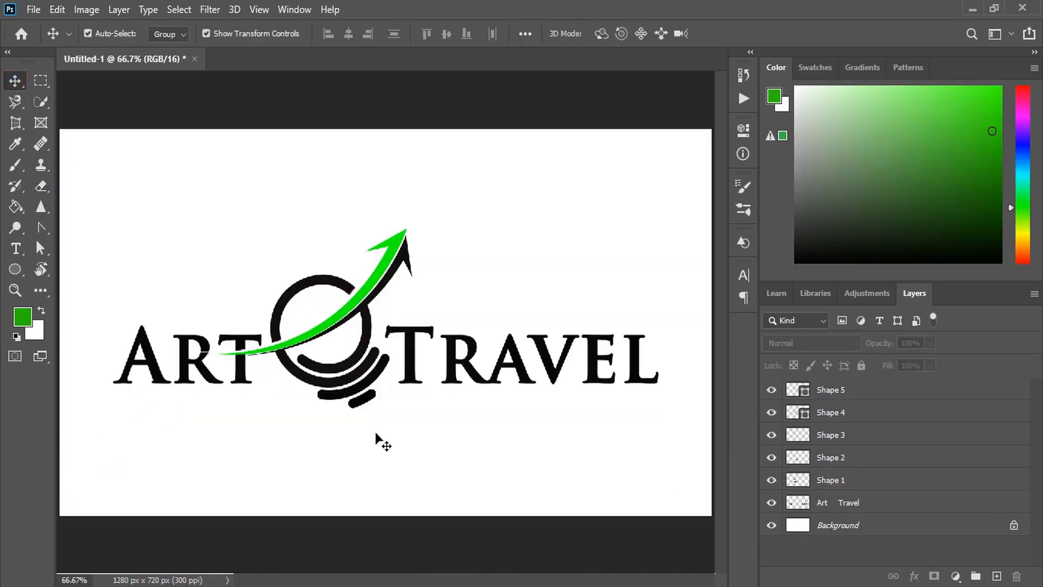
click(367, 405)
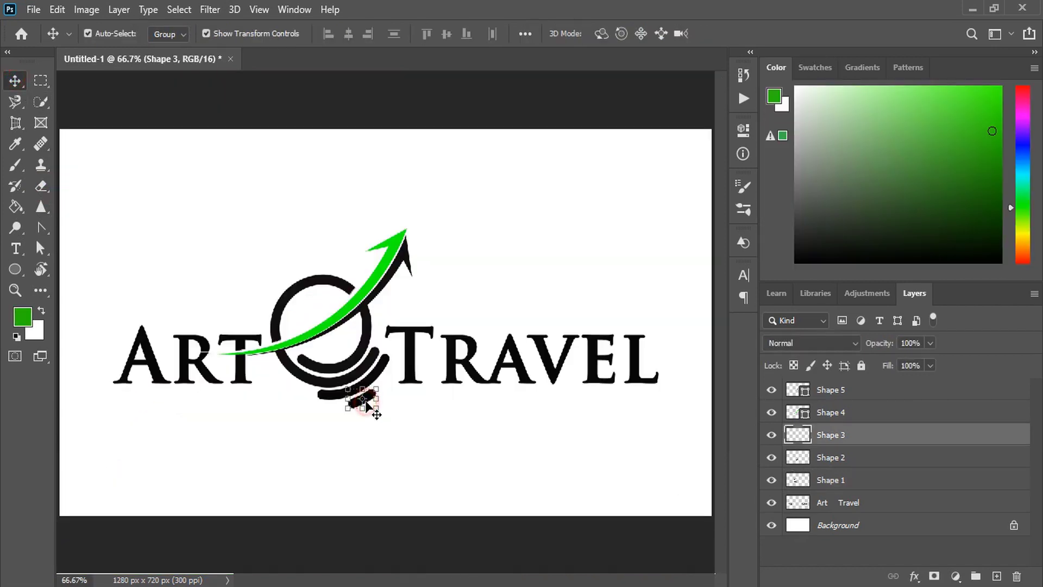
click(15, 206)
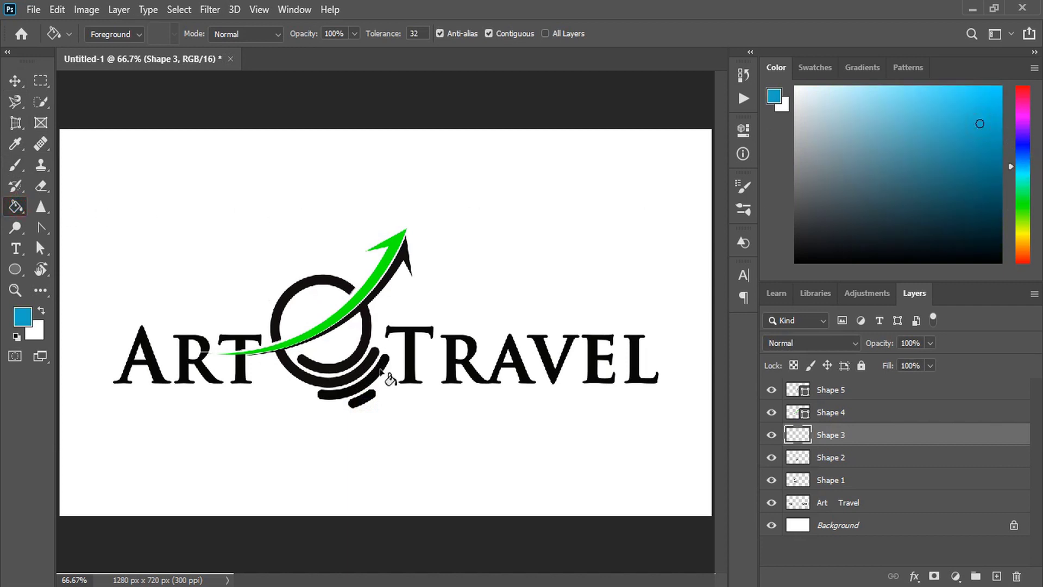
click(371, 403)
ctrl+click(380, 384)
ctrl+click(365, 346)
click(366, 347)
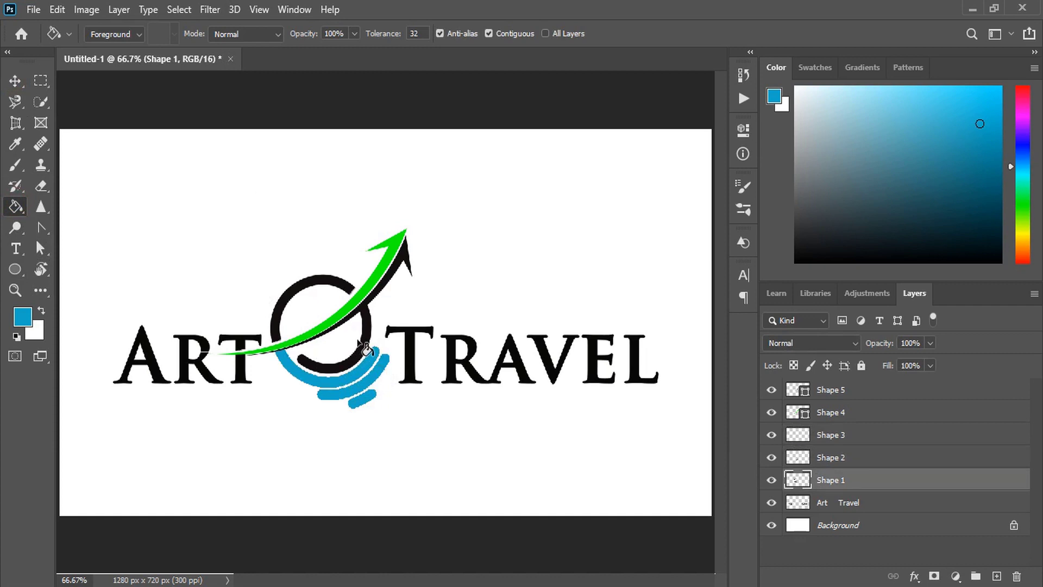
click(371, 346)
ctrl+click(404, 261)
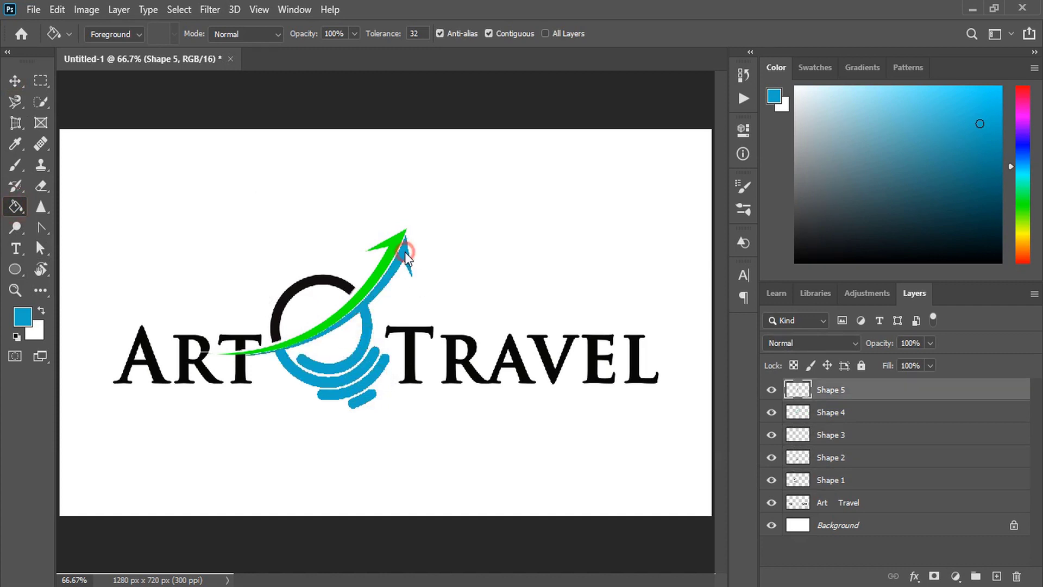
- Fill the TRAVEL letters T, R, A, V, E and L blue
ctrl+click(408, 377)
click(453, 373)
click(507, 373)
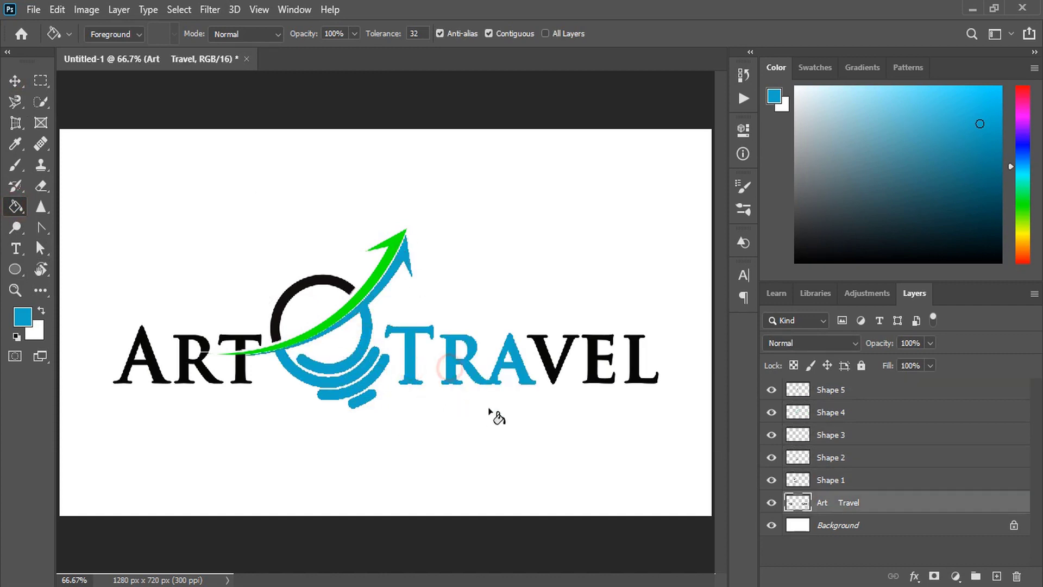
click(550, 371)
click(601, 368)
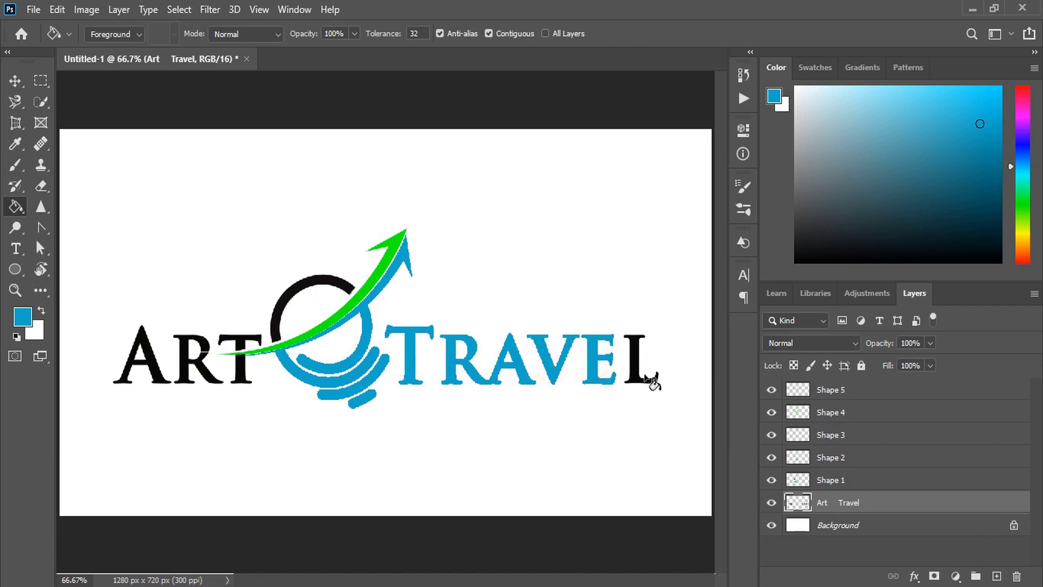
click(644, 374)
- Fill the A, R and T of ART green
click(14, 80)
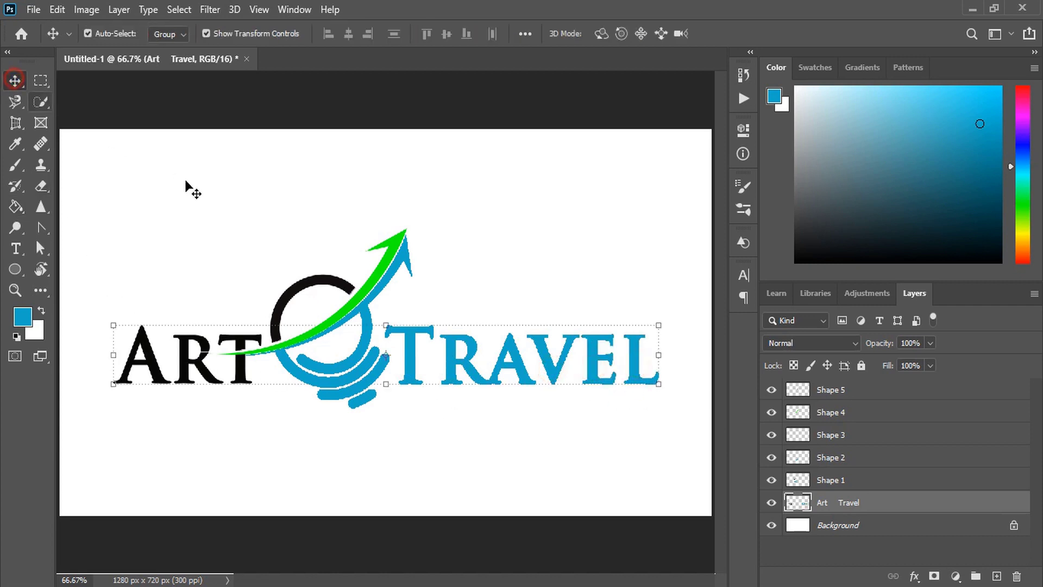
click(188, 183)
click(155, 370)
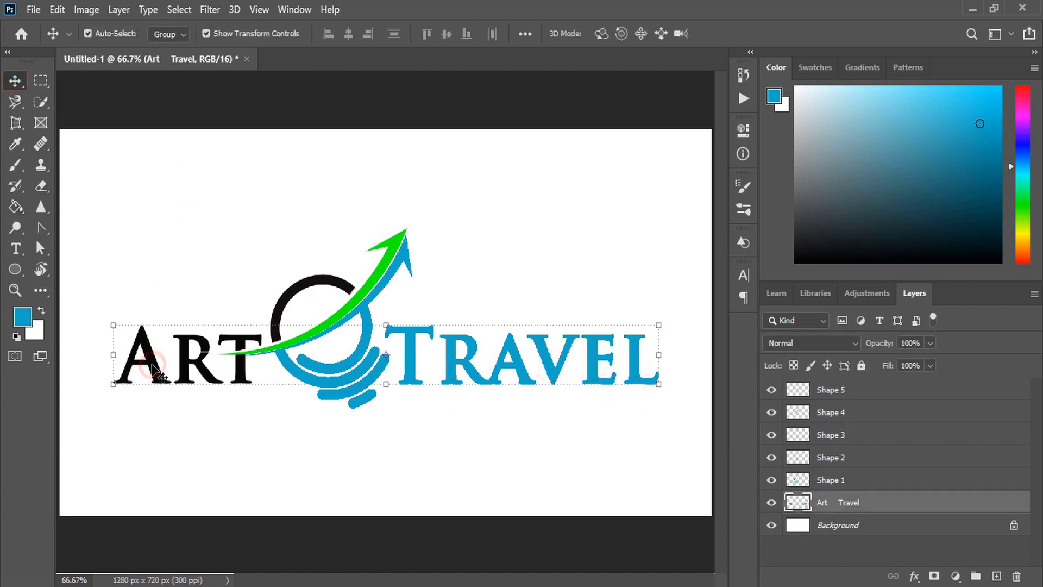
click(15, 206)
click(1025, 207)
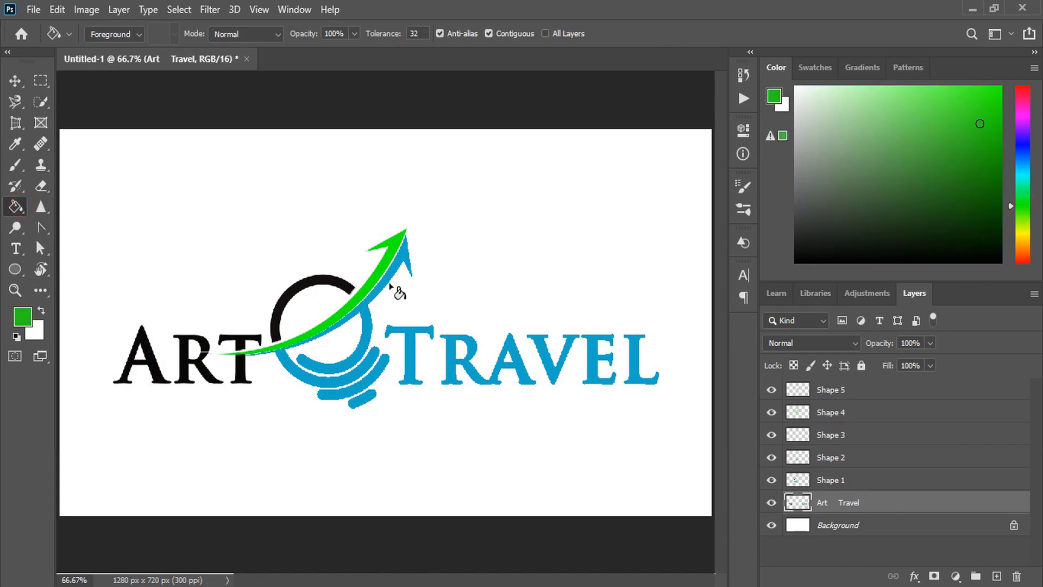
click(152, 355)
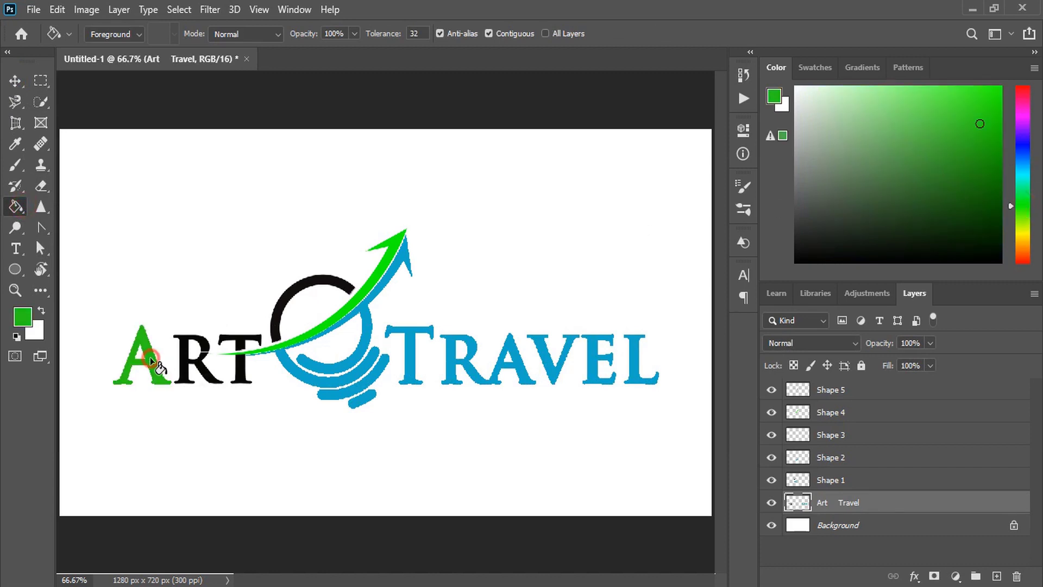
click(189, 374)
click(244, 373)
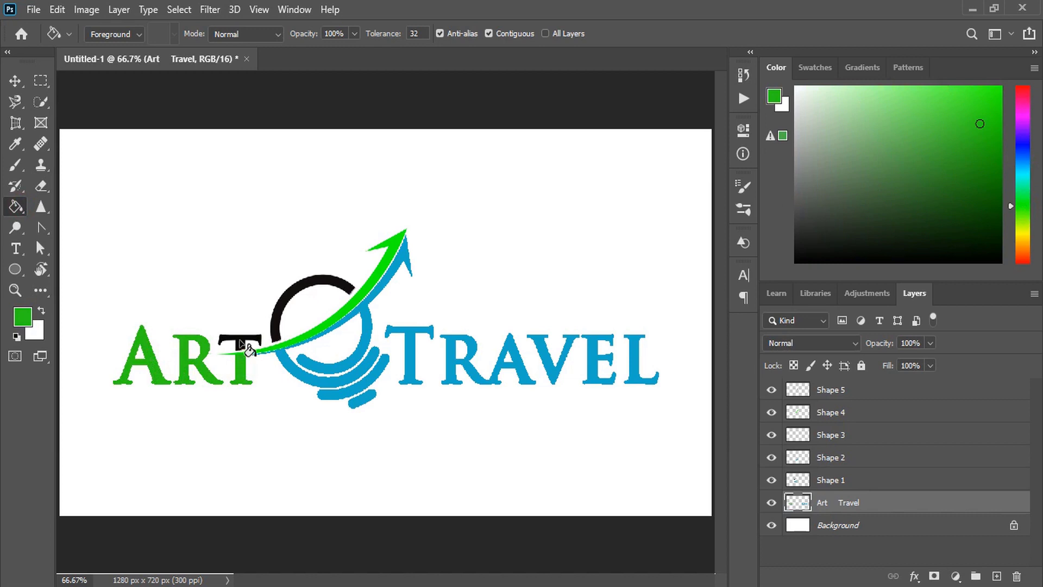
click(245, 347)
- Fill the ring's upper arc green, group all logo layers, and hide the Background layer
click(326, 277)
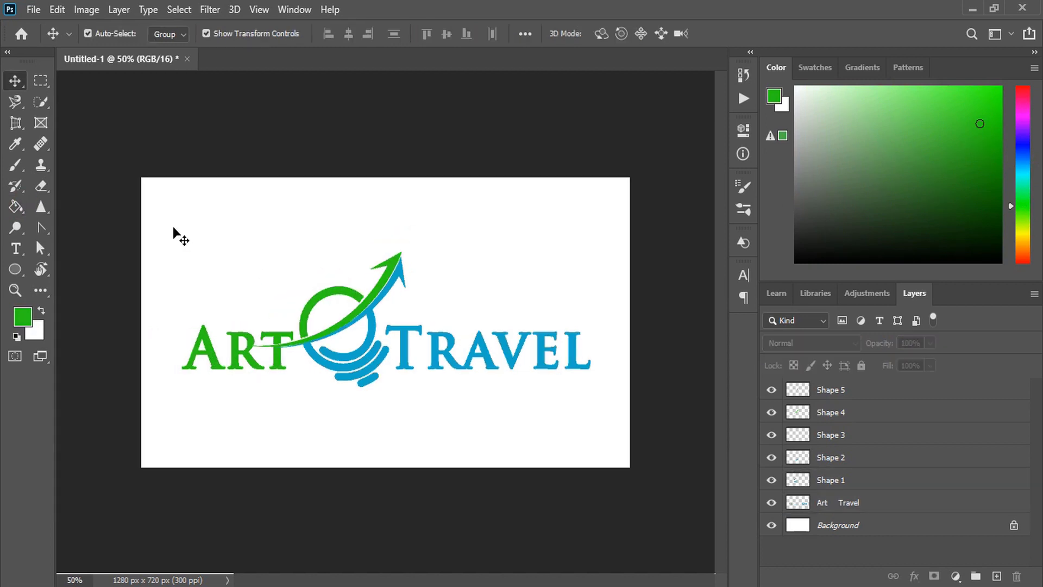
mouse_move(173, 233)
mouse_down()
mouse_move(491, 400)
mouse_move(605, 447)
mouse_up()
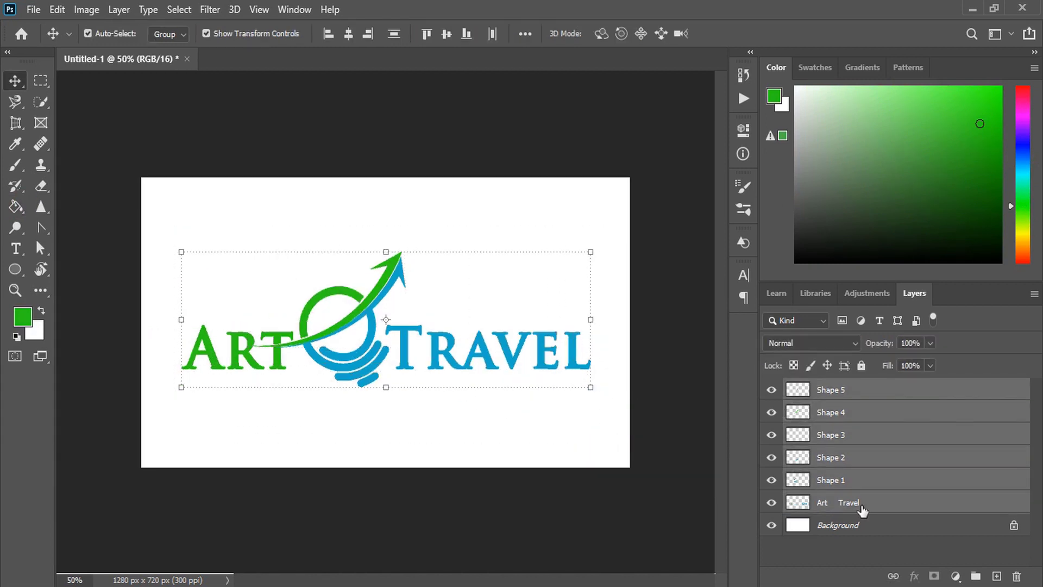
mouse_move(933, 420)
mouse_down()
mouse_move(991, 546)
mouse_move(979, 579)
mouse_up()
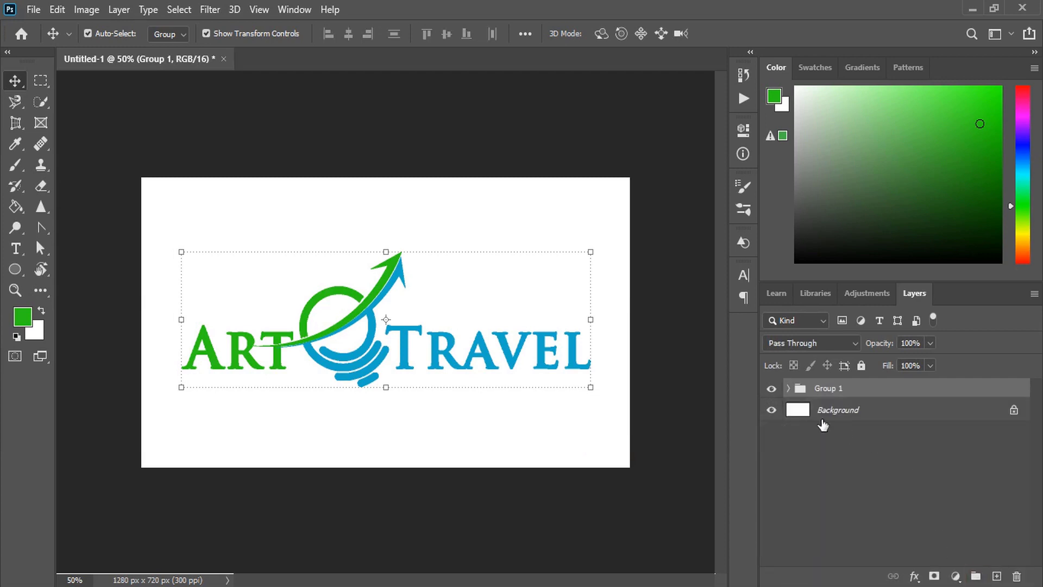
click(772, 410)
click(274, 140)
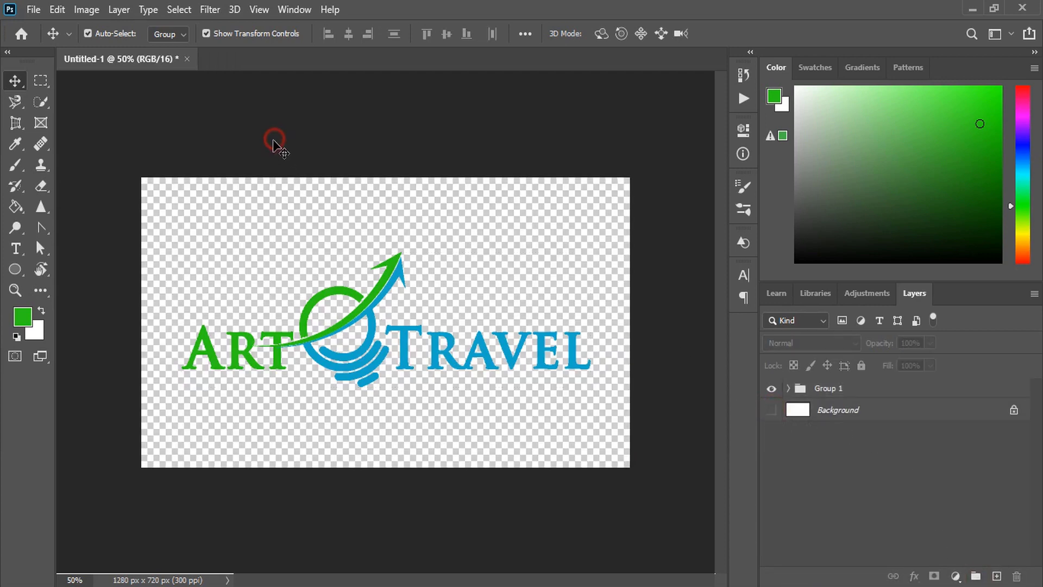
- Open Glass mockup.psd and its PlaceHolder smart object contents as a separate document
click(34, 10)
click(49, 42)
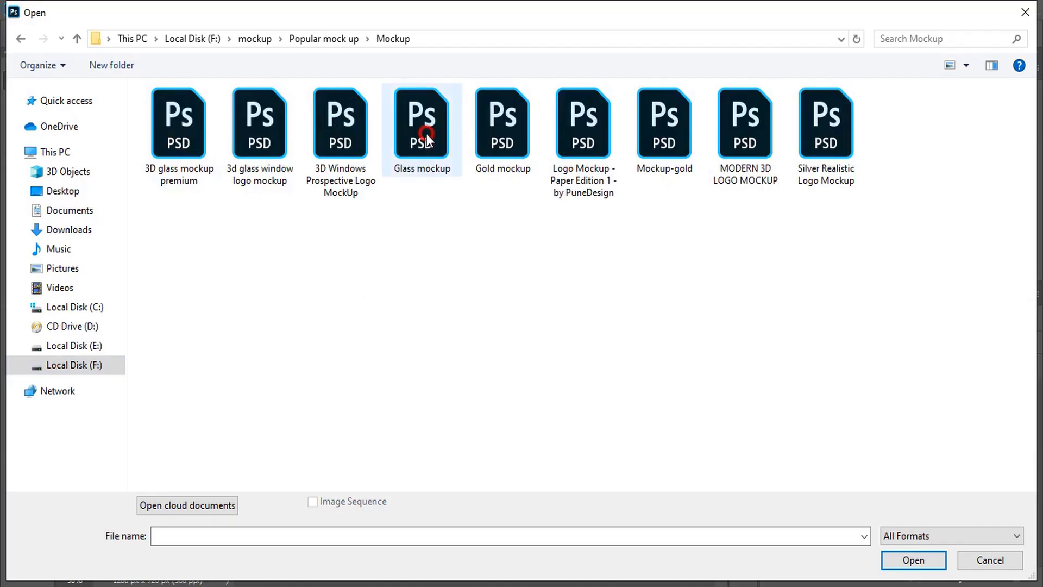
double_click(427, 134)
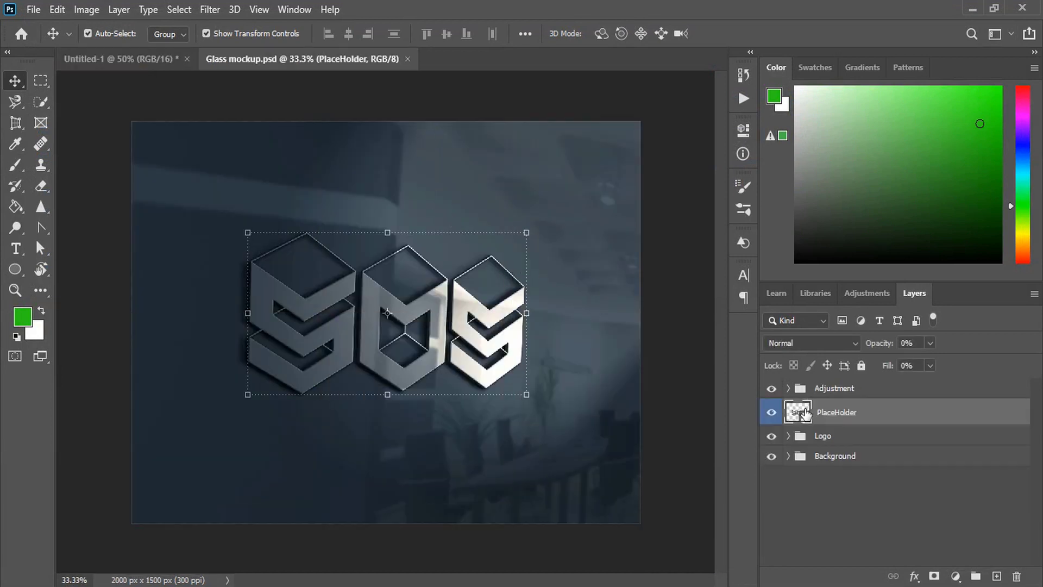
double_click(797, 412)
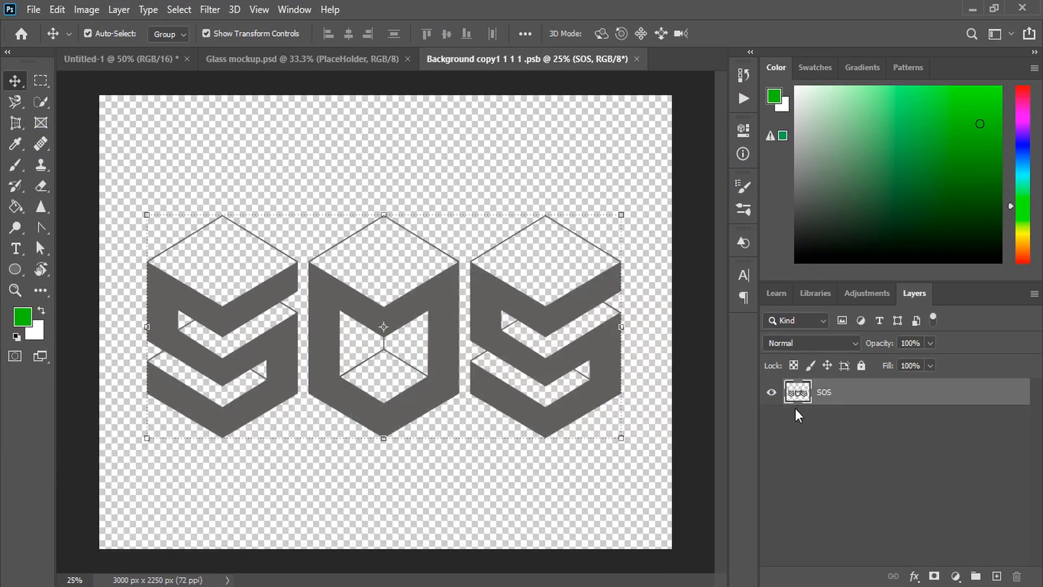
- Drag the Art Travel logo group into the placeholder document, accepting the warning, and enlarge it
click(122, 58)
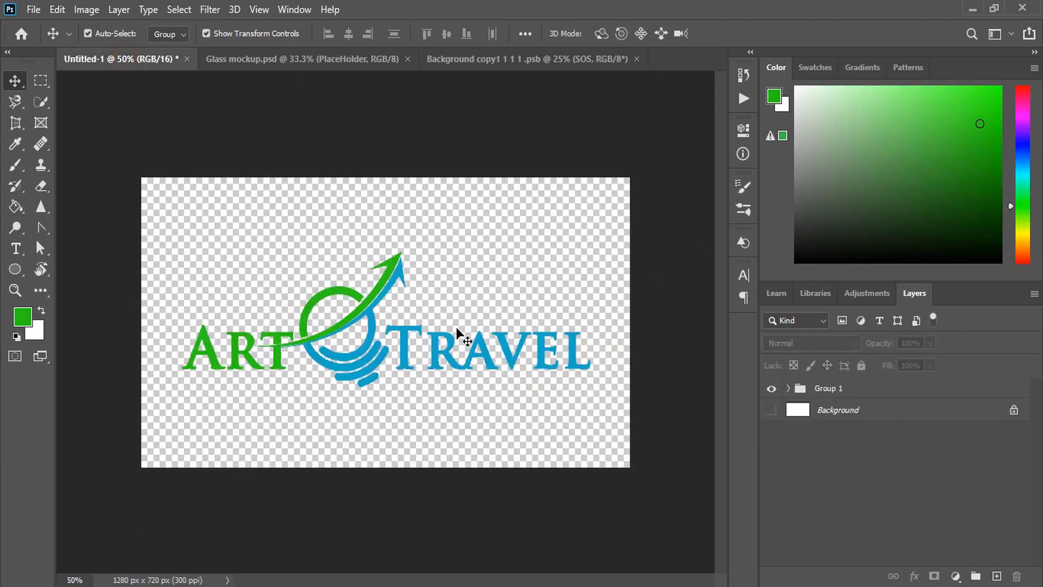
drag(378, 303, 599, 72)
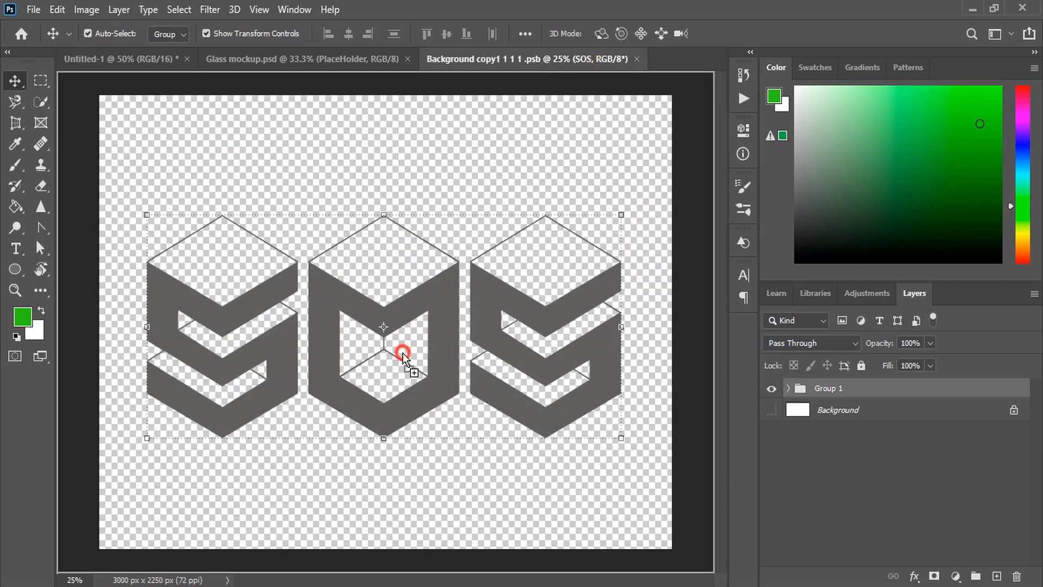
drag(599, 63, 399, 349)
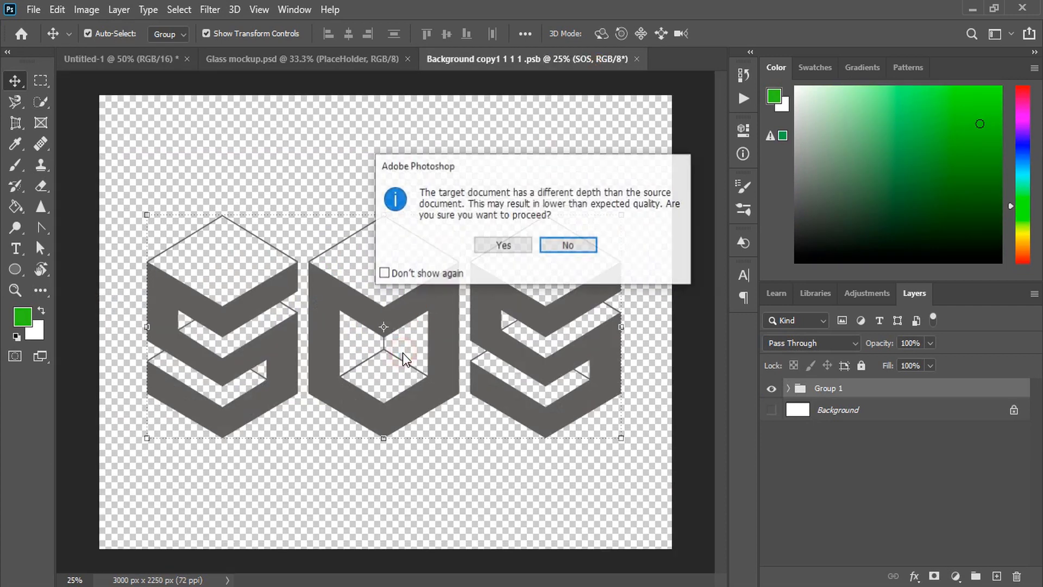
click(494, 246)
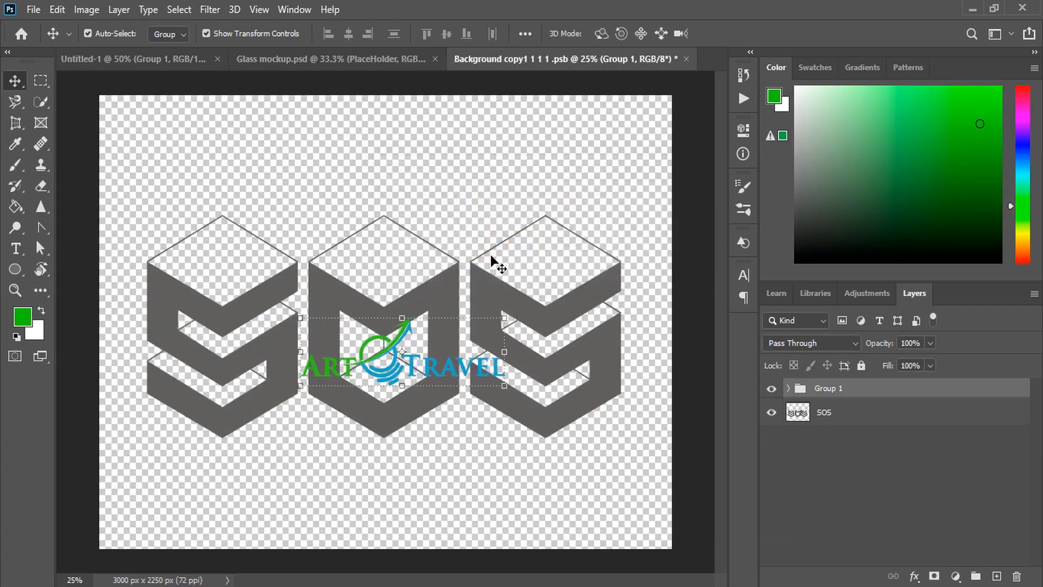
mouse_move(505, 357)
mouse_down()
mouse_move(652, 391)
mouse_move(574, 356)
mouse_up()
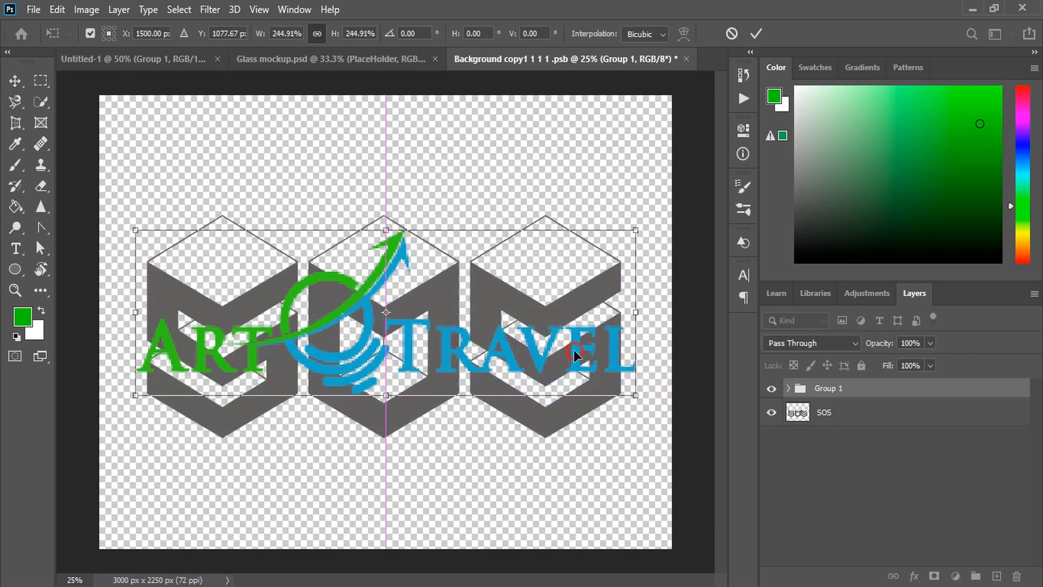
- Hide the SOS layer, then close the placeholder document and save its changes
click(772, 413)
click(687, 59)
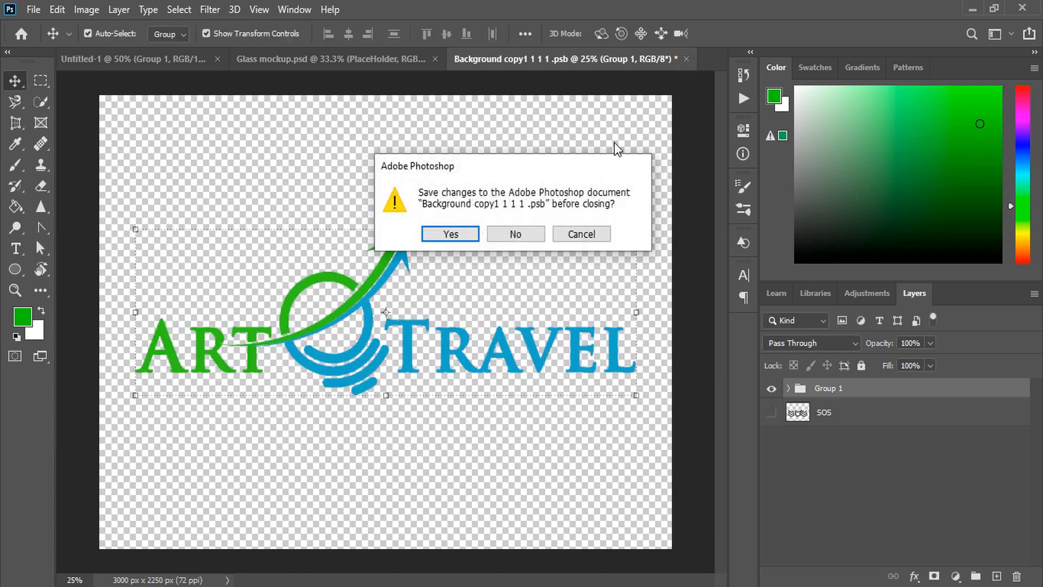
click(451, 234)
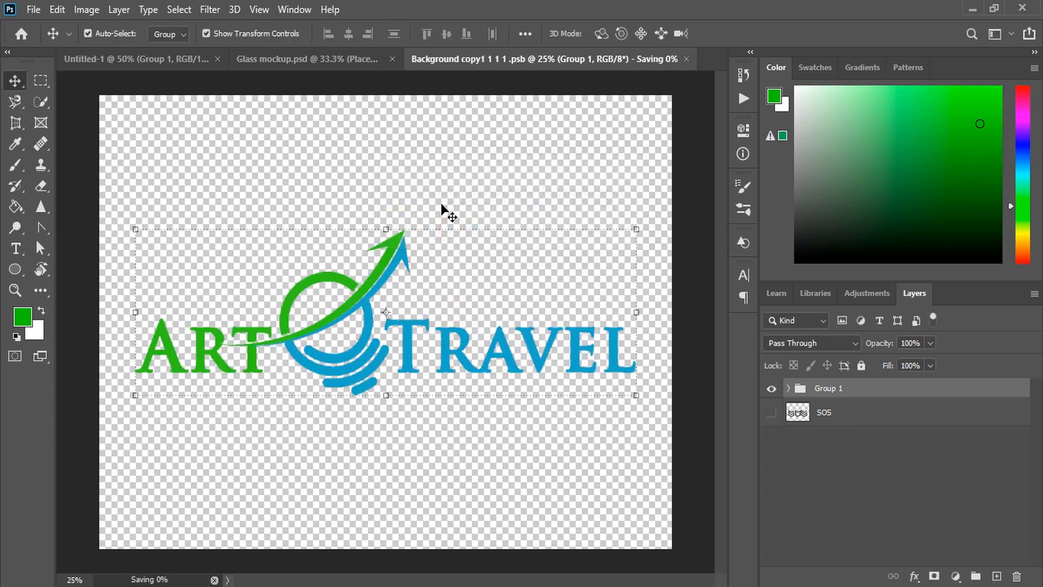
- Switch back to the Glass mockup.psd document to view the smart object result
click(279, 61)
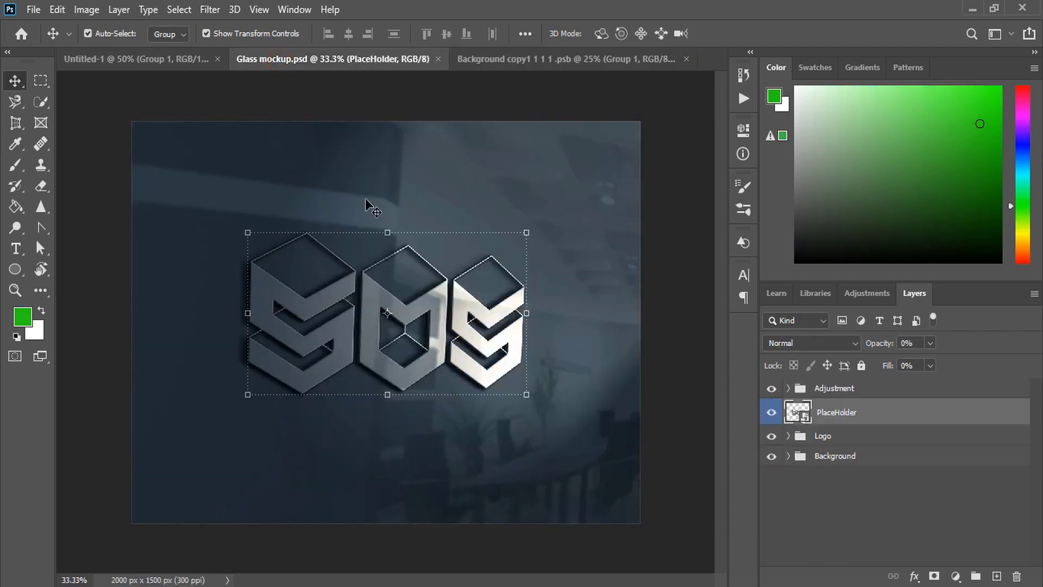